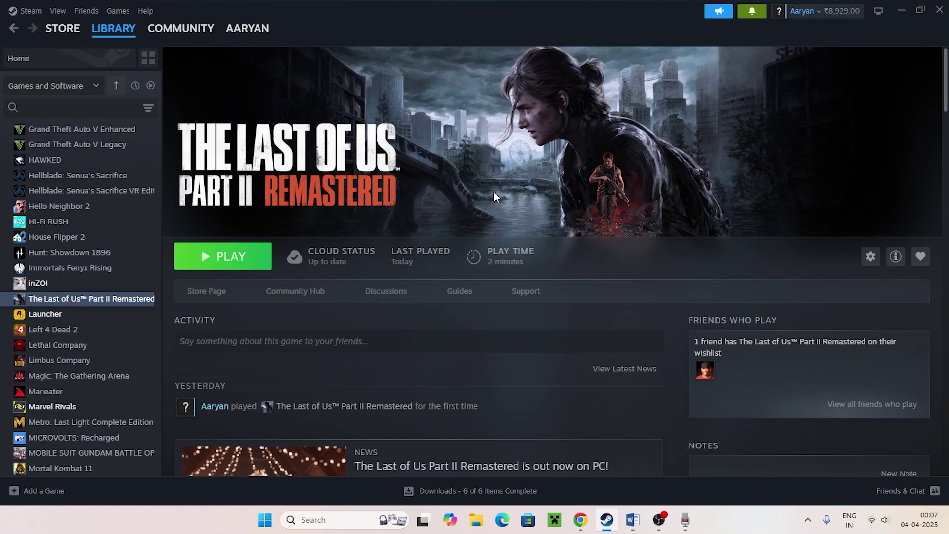
- Minimize Steam, switch to the troubleshooting document in Word and read Step 1 about restarting the PC
{"action": "left_click", "coordinate": [900, 10]}
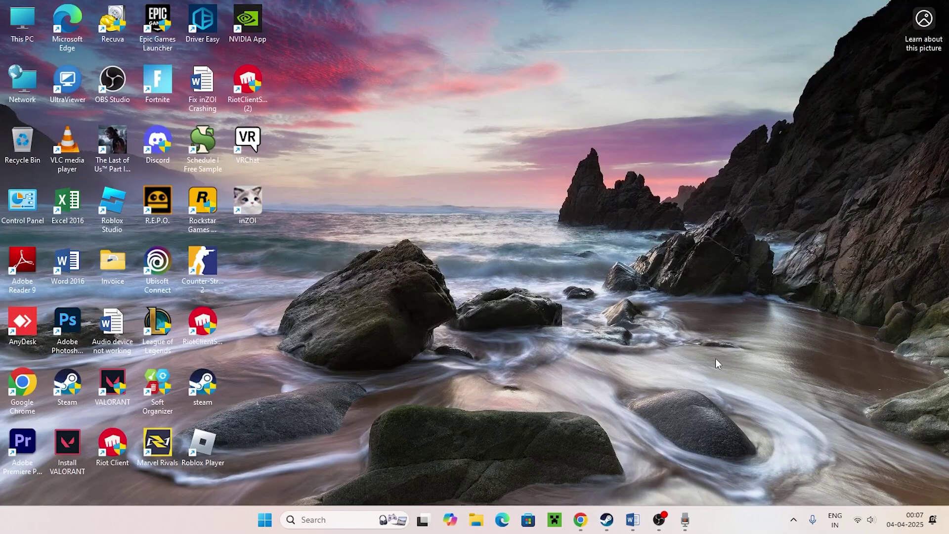
{"action": "left_click", "coordinate": [633, 520]}
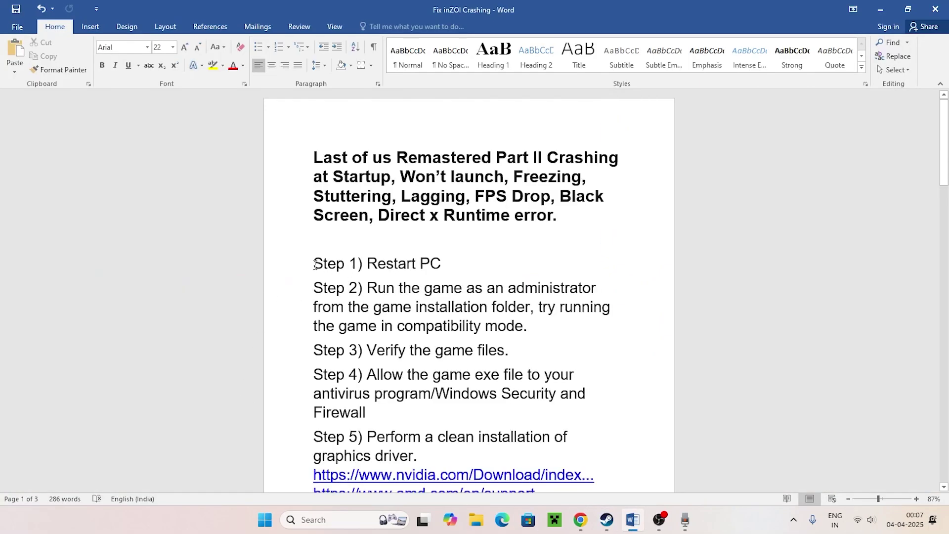
{"action": "left_click_drag", "start_coordinate": [314, 265], "coordinate": [444, 265]}
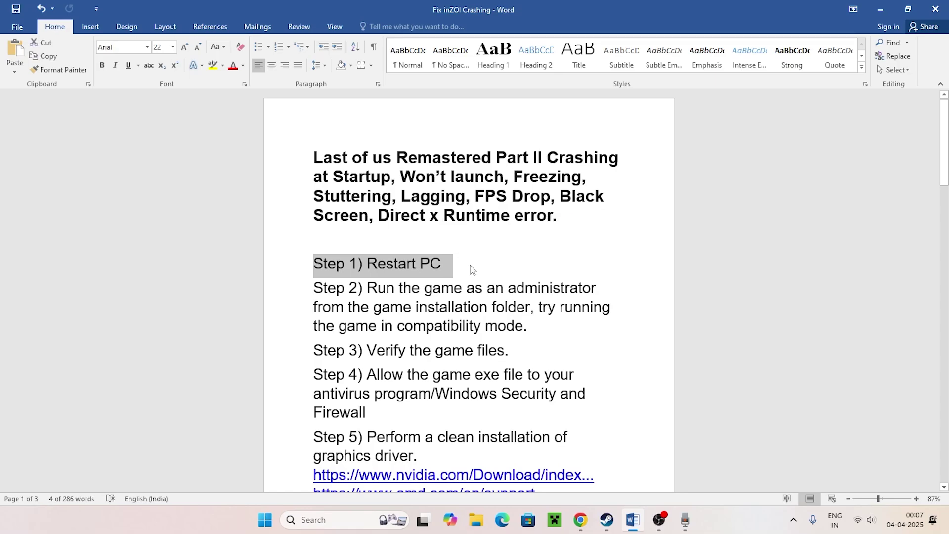
{"action": "left_click", "coordinate": [467, 267]}
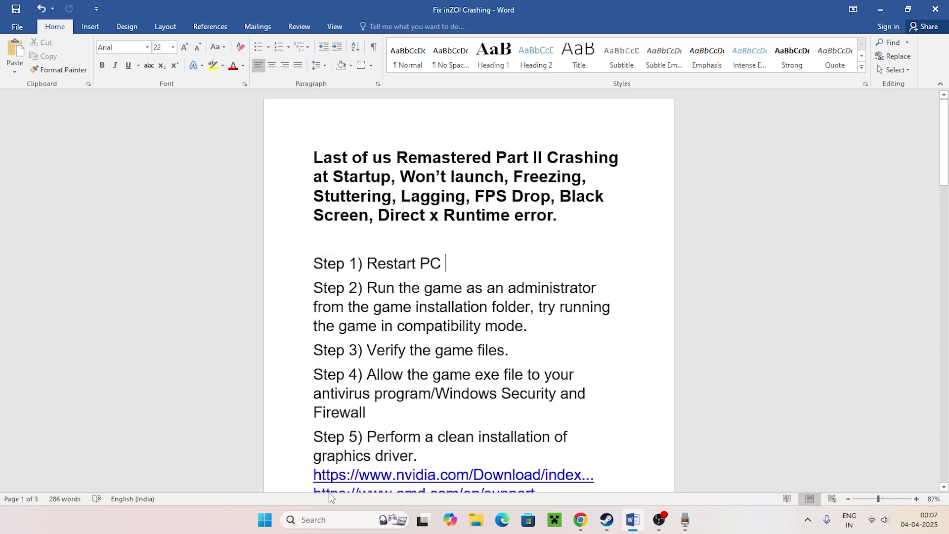
- Check the Windows power options for restarting the PC, leaving them without choosing one
{"action": "left_click", "coordinate": [265, 521]}
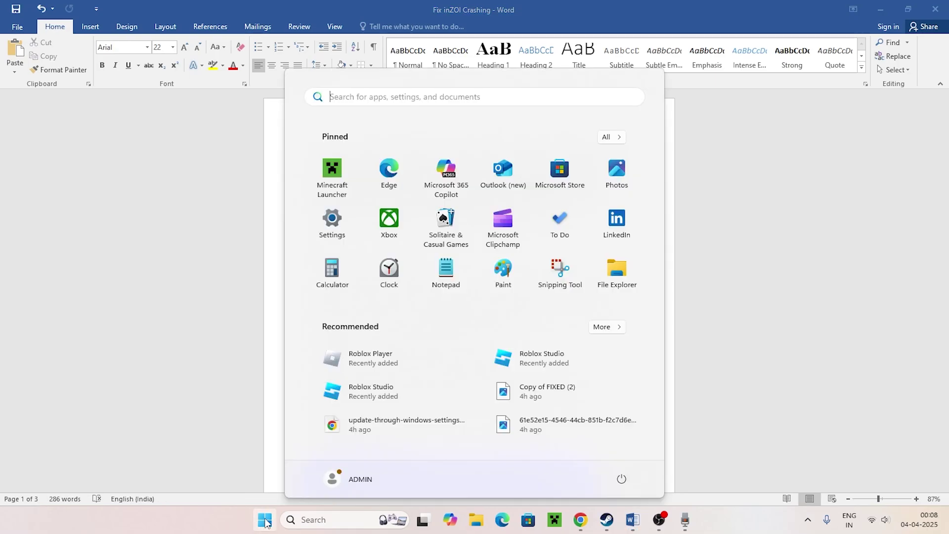
{"action": "left_click", "coordinate": [621, 480]}
{"action": "left_click", "coordinate": [769, 381]}
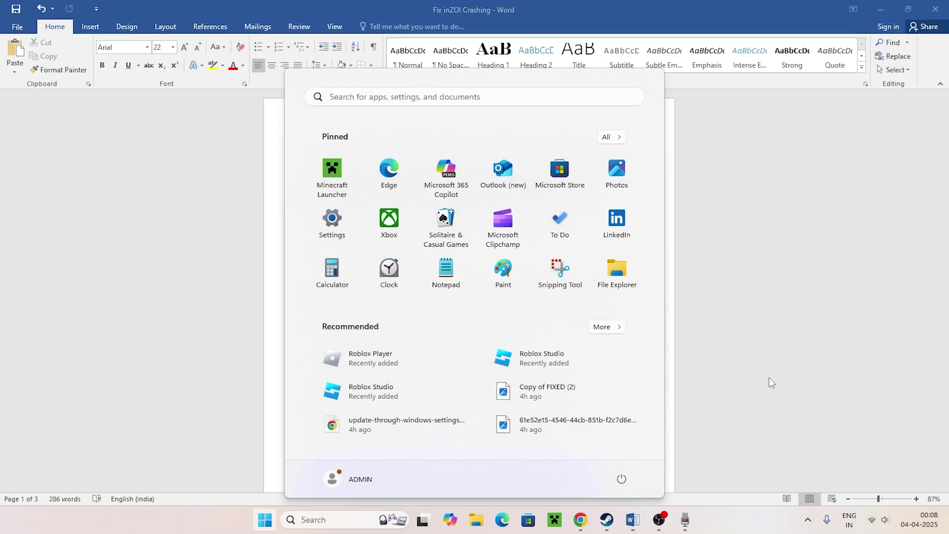
{"action": "left_click", "coordinate": [705, 377]}
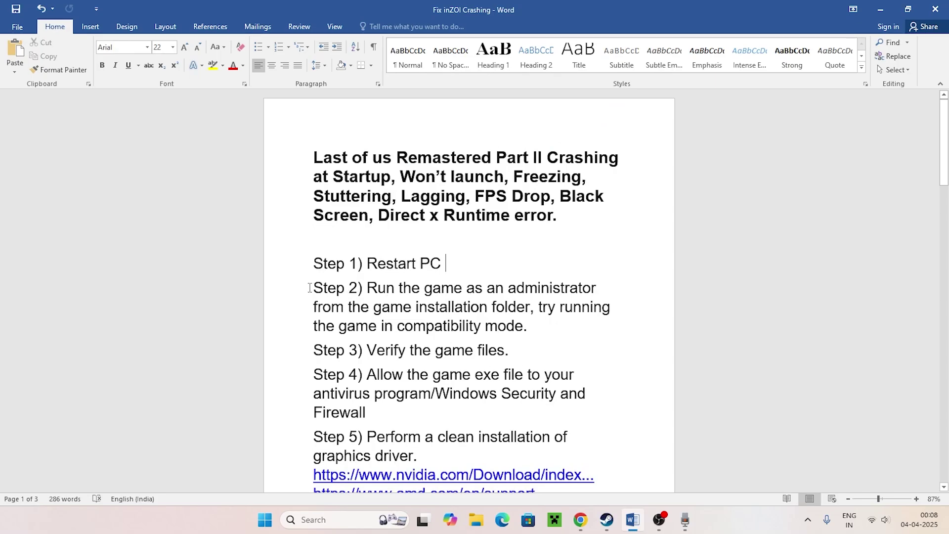
- Read Step 2 about running the game as administrator and in compatibility mode, and switch to Steam
{"action": "left_click_drag", "start_coordinate": [311, 286], "coordinate": [535, 325]}
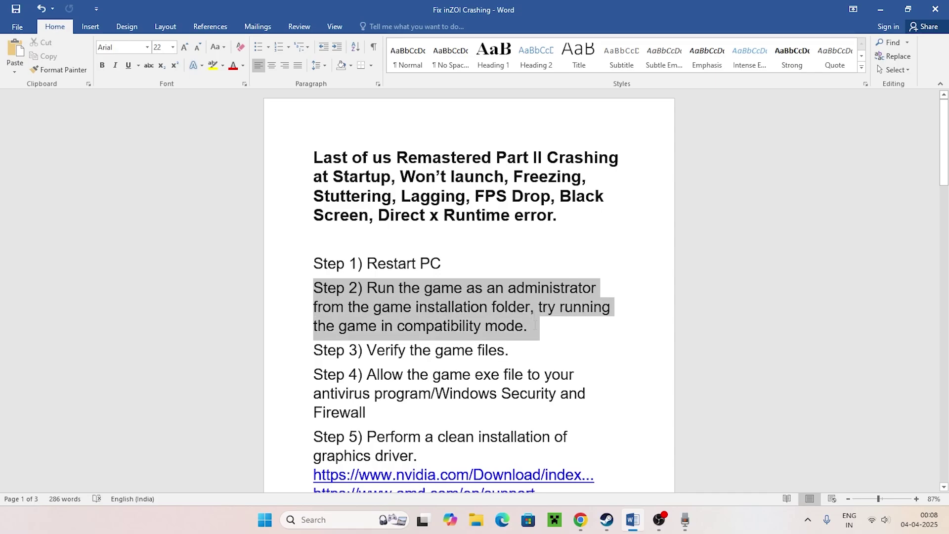
{"action": "left_click", "coordinate": [535, 328]}
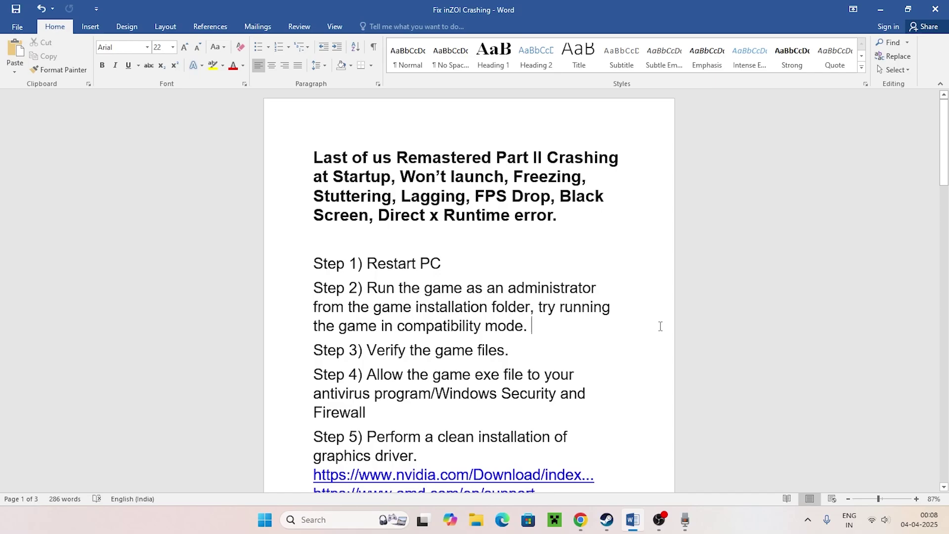
{"action": "left_click", "coordinate": [607, 519]}
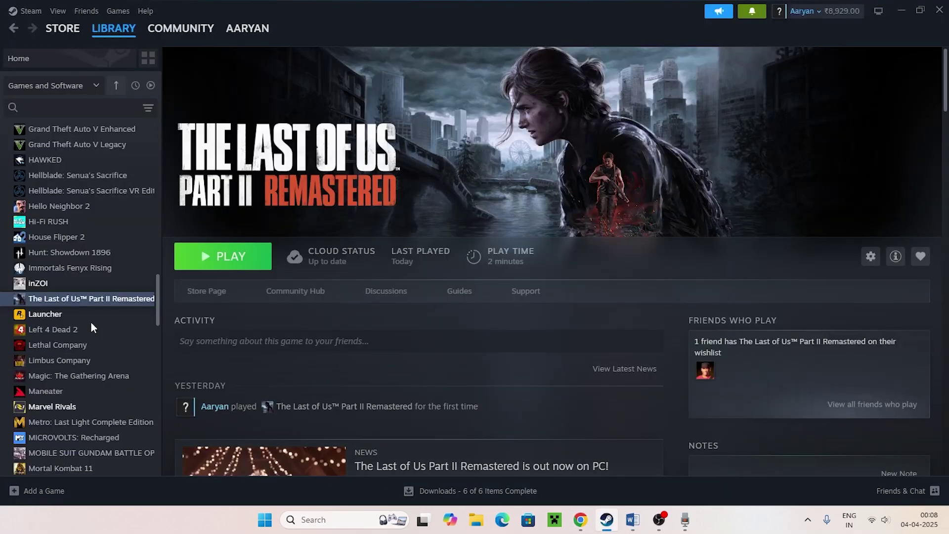
{"action": "right_click", "coordinate": [80, 298]}
{"action": "left_click", "coordinate": [120, 395]}
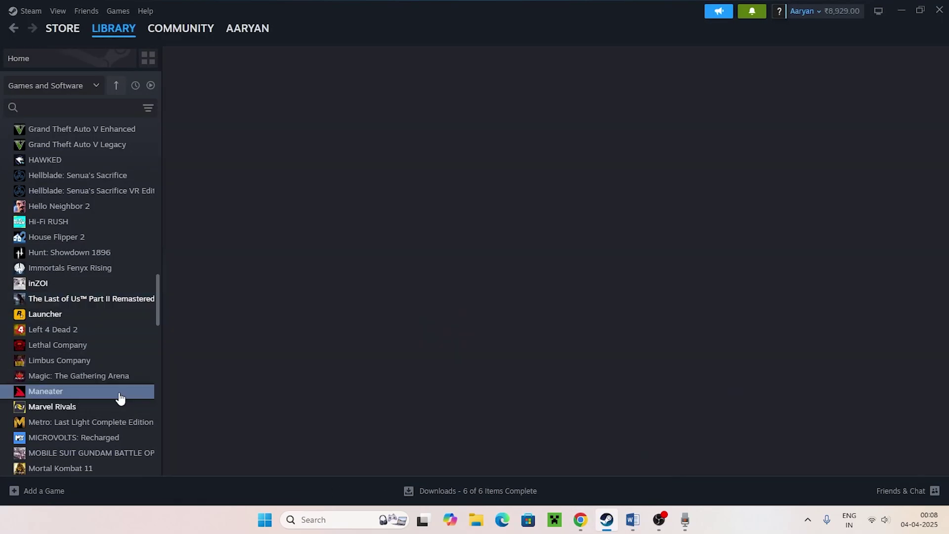
{"action": "left_click", "coordinate": [561, 360]}
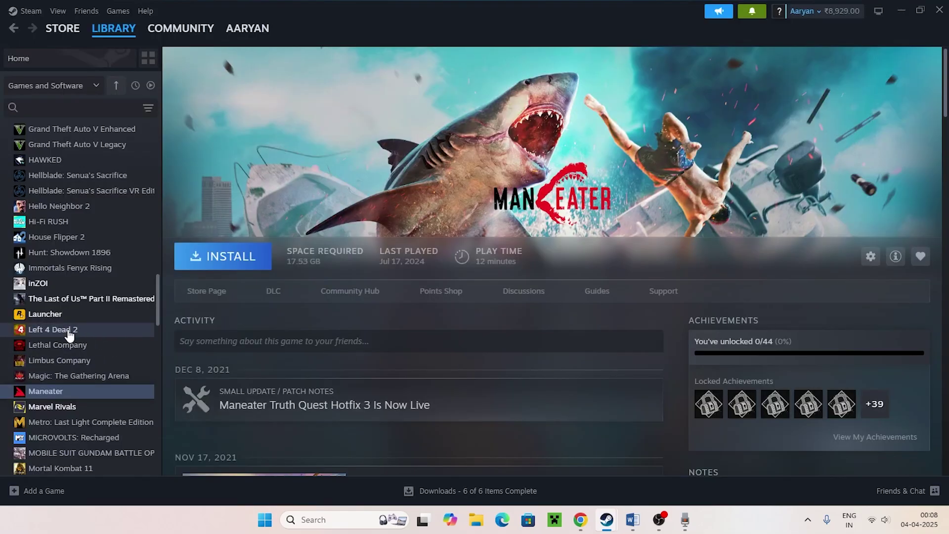
- Show the installed files information in the properties of The Last of Us Part II Remastered
{"action": "left_click", "coordinate": [74, 299]}
{"action": "right_click", "coordinate": [76, 301]}
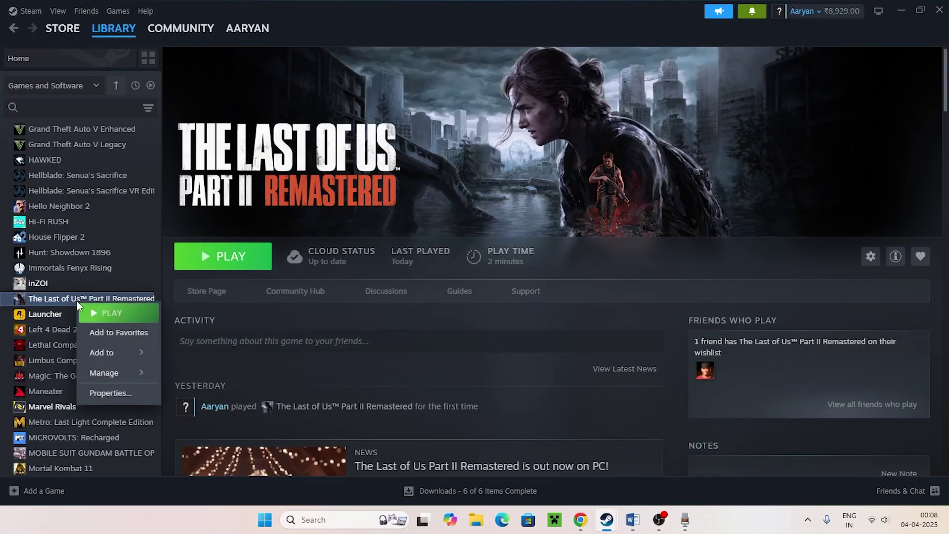
{"action": "left_click", "coordinate": [106, 393]}
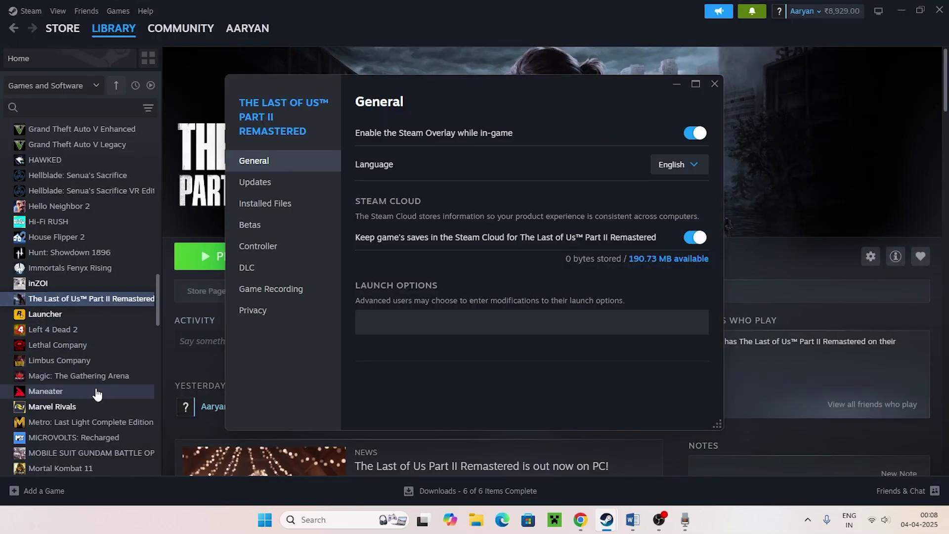
{"action": "left_click", "coordinate": [247, 207]}
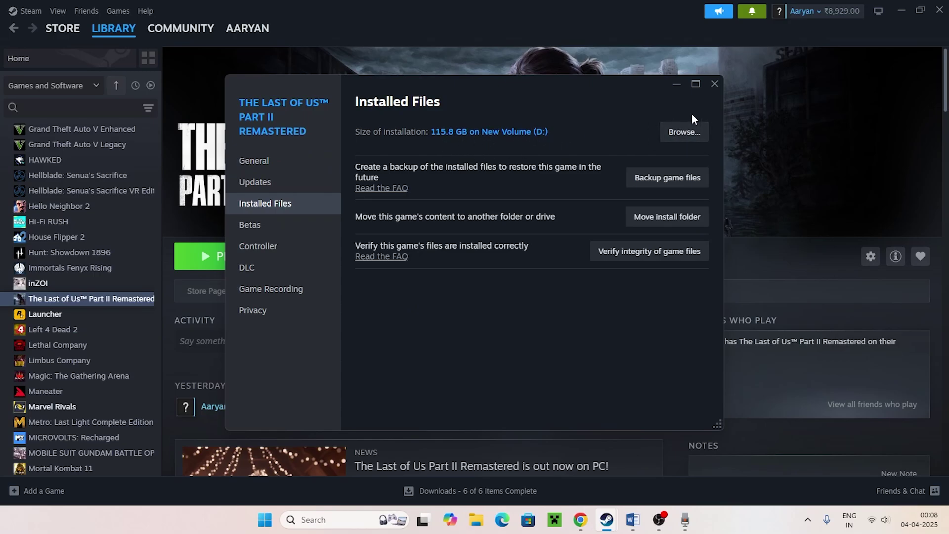
- Close the game's properties and the Steam window, and minimize the Word document
{"action": "left_click", "coordinate": [714, 84]}
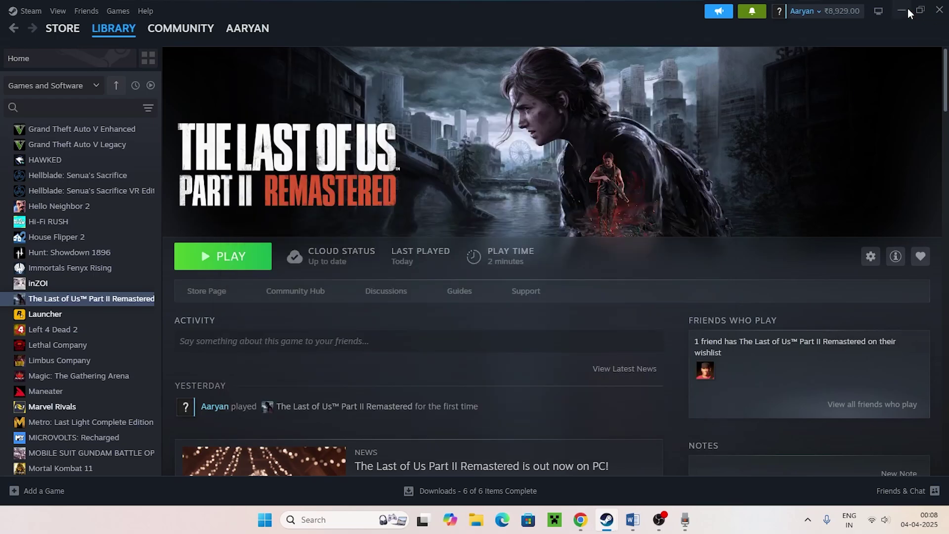
{"action": "left_click", "coordinate": [940, 14]}
{"action": "left_click", "coordinate": [880, 10]}
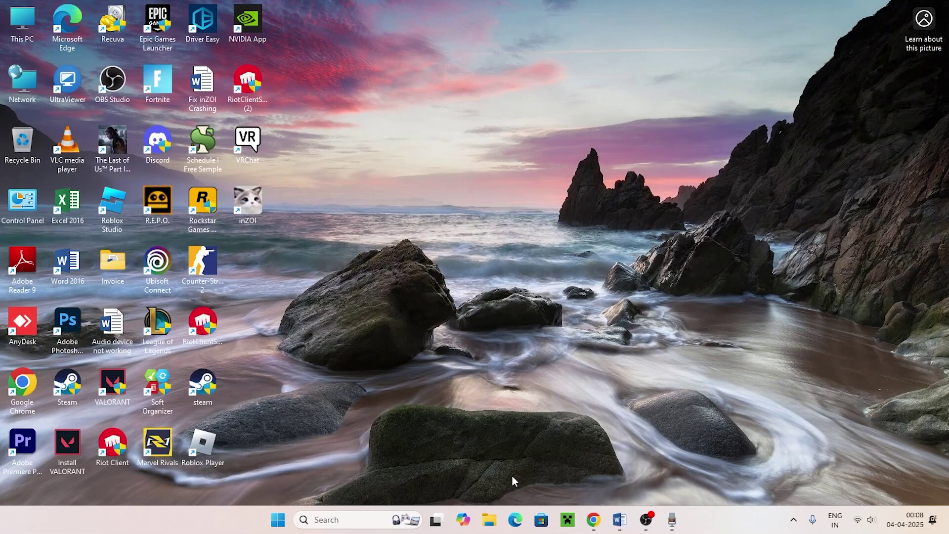
- Open the folder SteamLibrary\steamapps\common\The Last of Us Part II on New Volume (D:) in a maximized File Explorer window
{"action": "left_click", "coordinate": [489, 519]}
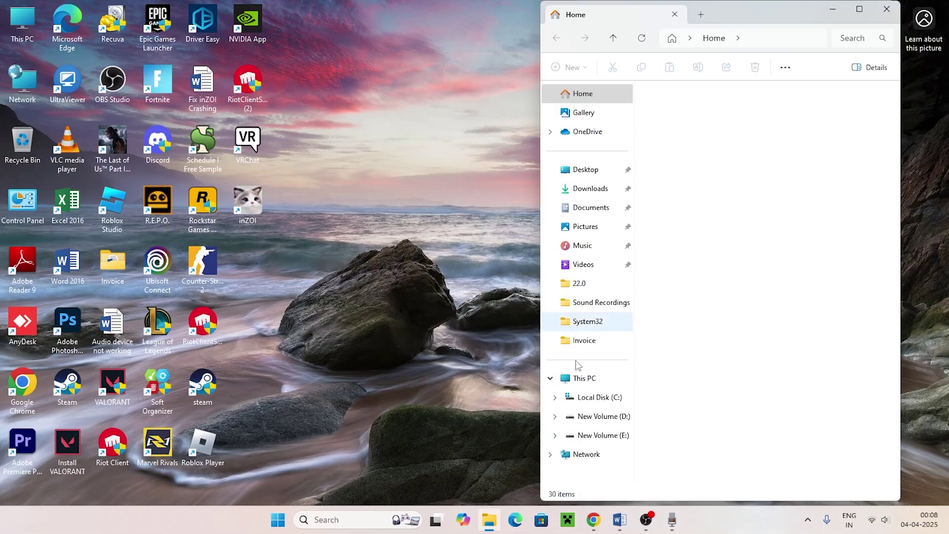
{"action": "left_click", "coordinate": [583, 378]}
{"action": "left_click", "coordinate": [859, 9]}
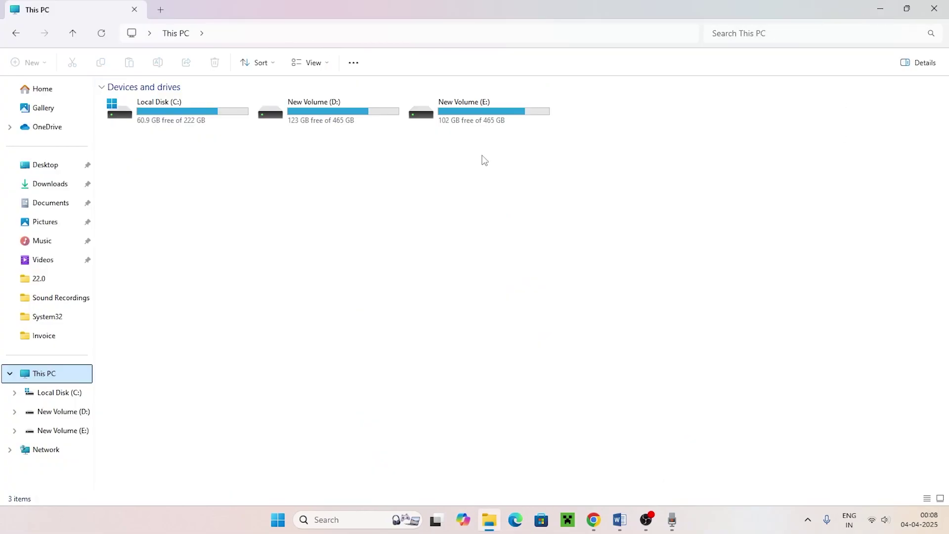
{"action": "double_click", "coordinate": [343, 123]}
{"action": "double_click", "coordinate": [132, 183]}
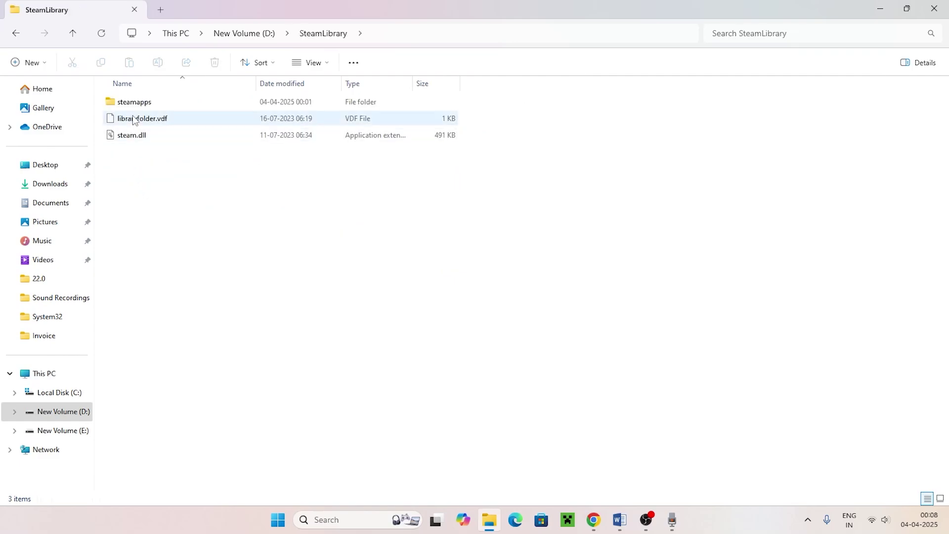
{"action": "double_click", "coordinate": [131, 102]}
{"action": "double_click", "coordinate": [123, 102]}
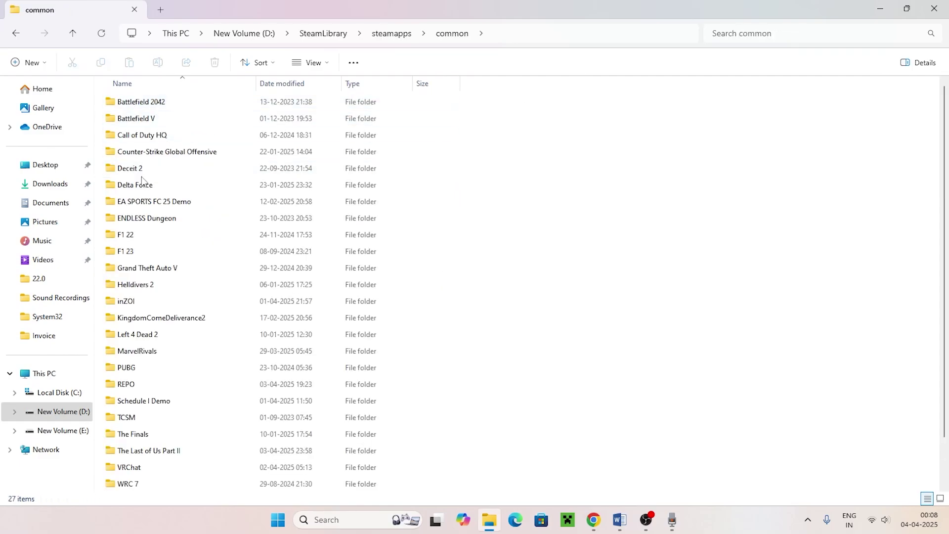
{"action": "scroll", "coordinate": [156, 257], "scroll_direction": "down", "scroll_amount": 2}
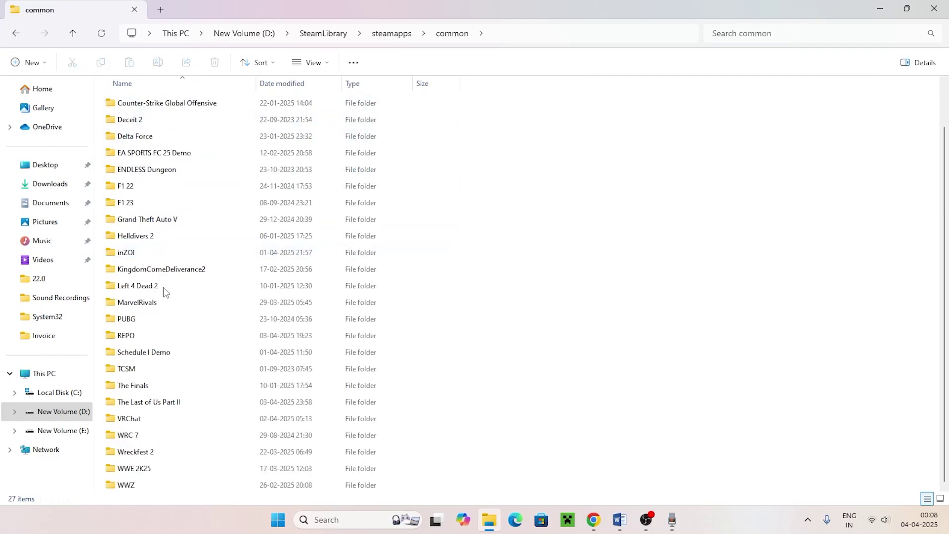
{"action": "double_click", "coordinate": [182, 404]}
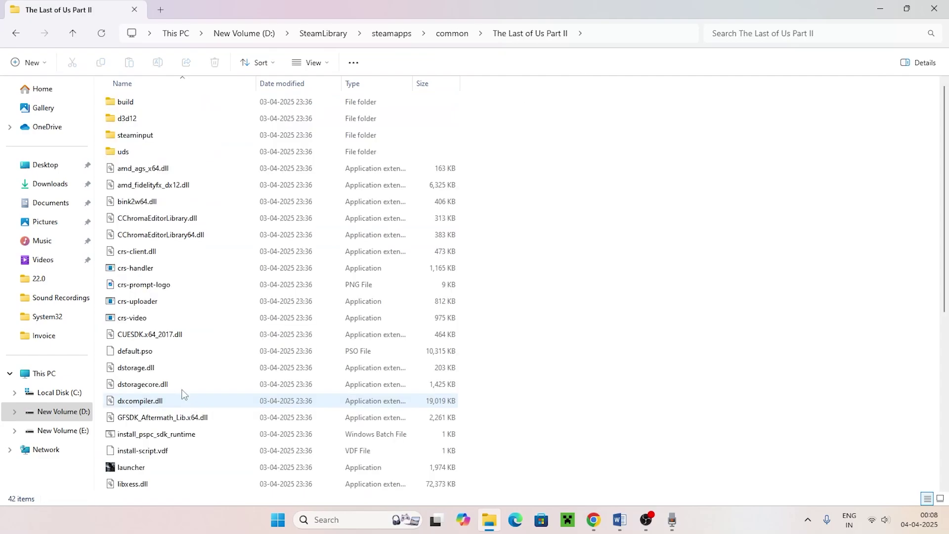
- Locate the launcher and tlou-ii applications in the game's installation folder and check the launcher's file details
{"action": "scroll", "coordinate": [183, 394], "scroll_direction": "down", "scroll_amount": 3}
{"action": "left_click", "coordinate": [138, 324]}
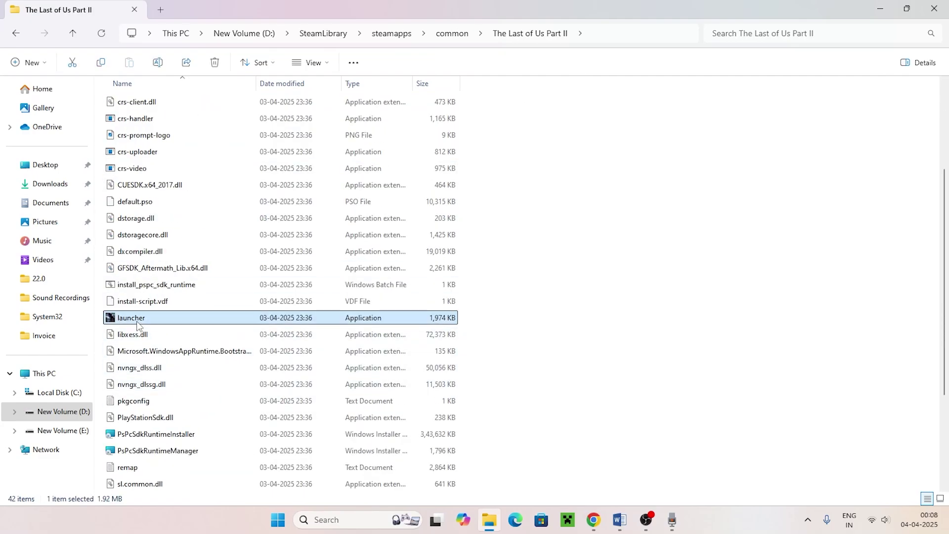
{"action": "scroll", "coordinate": [541, 289], "scroll_direction": "down", "scroll_amount": 3}
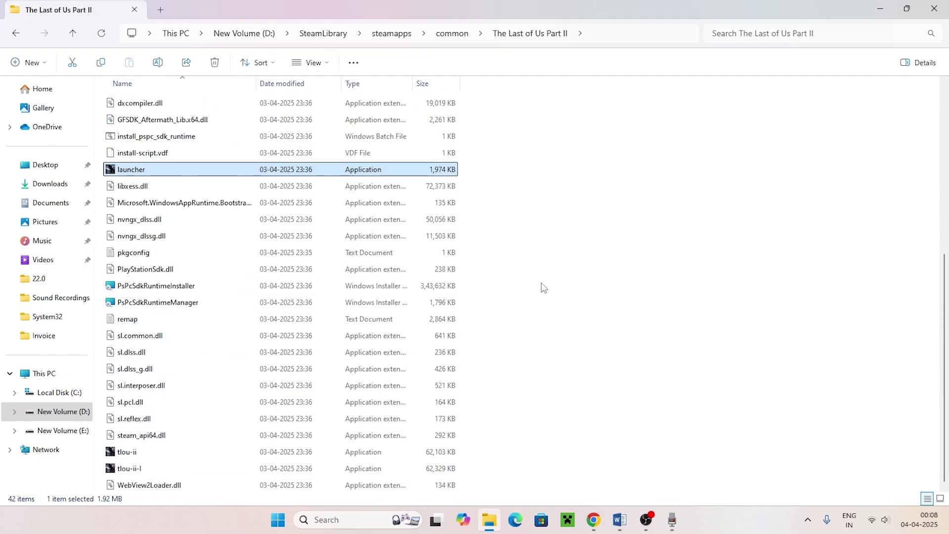
{"action": "left_click", "coordinate": [141, 453]}
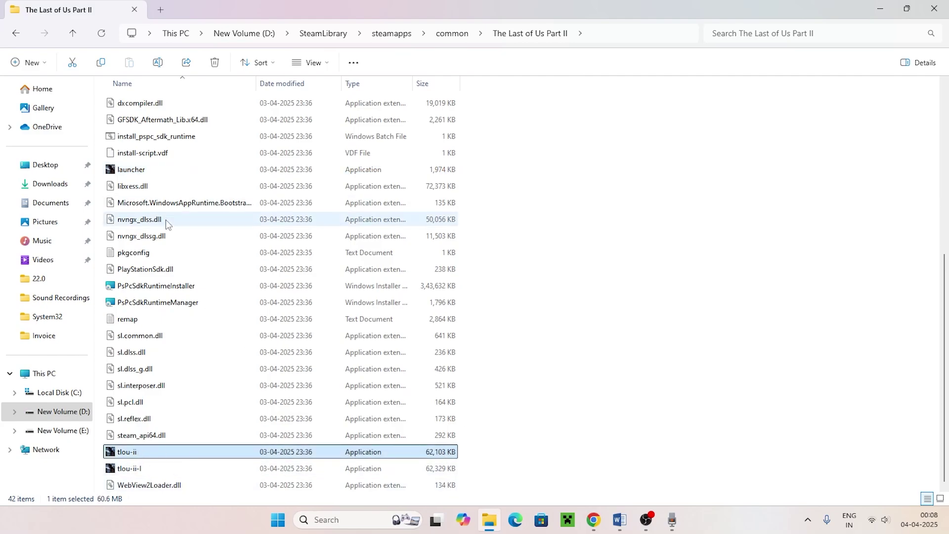
{"action": "left_click", "coordinate": [245, 169]}
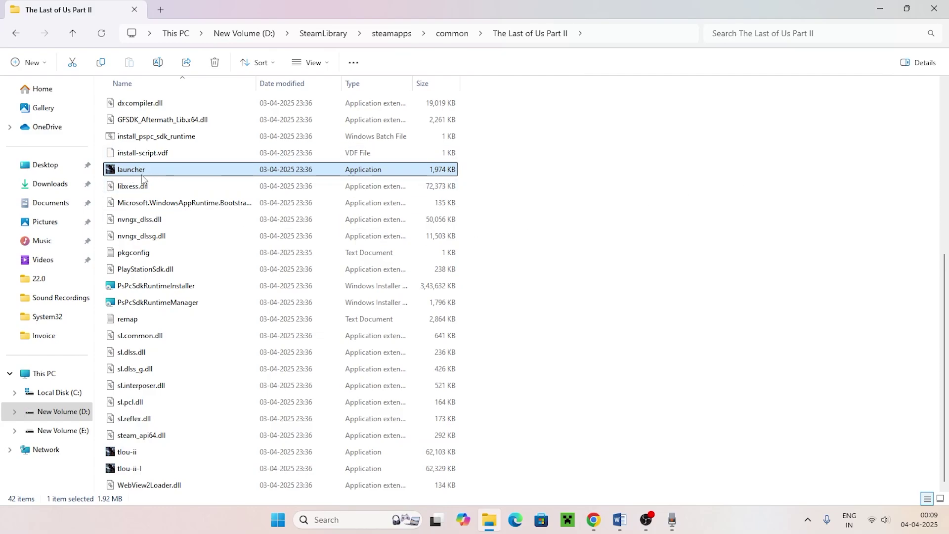
{"action": "mouse_move", "coordinate": [158, 174]}
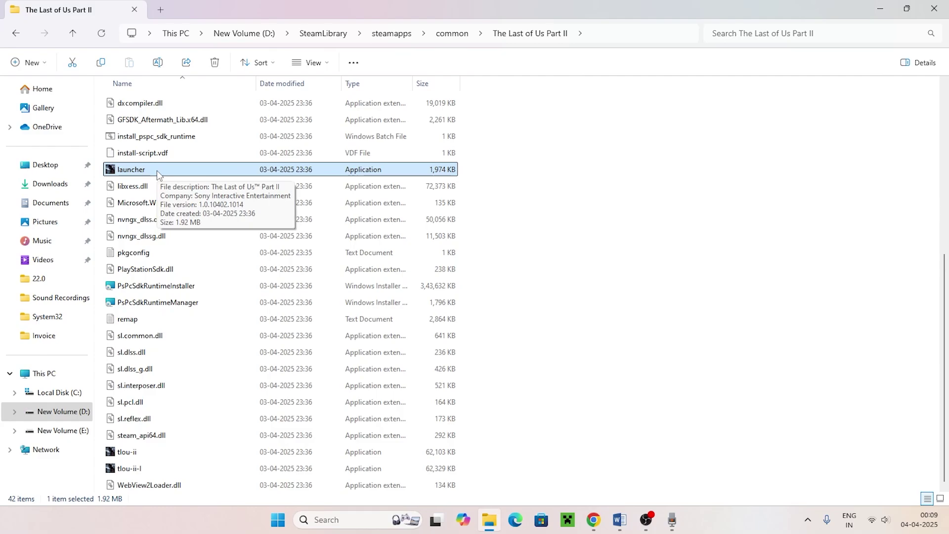
{"action": "left_click", "coordinate": [527, 213]}
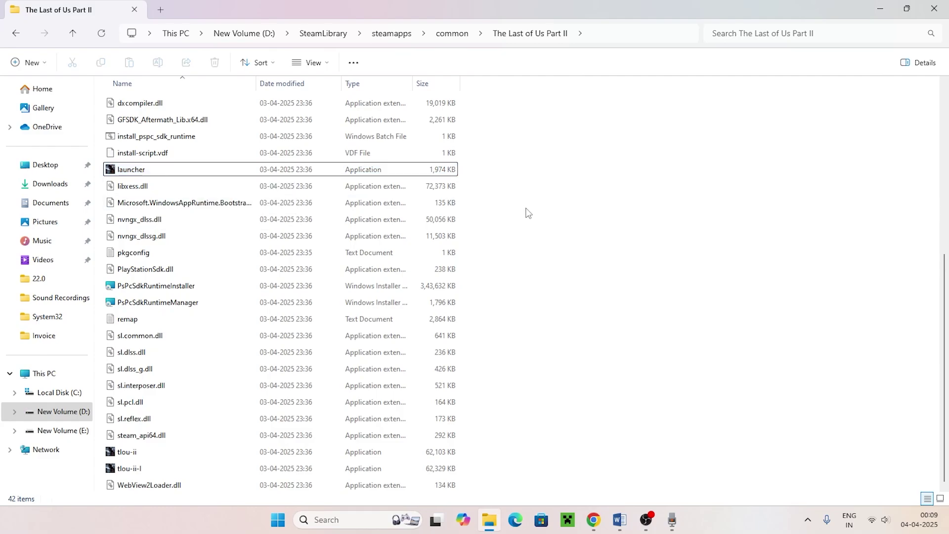
- In the launcher application's compatibility properties, enable compatibility mode and choose Windows 8
{"action": "right_click", "coordinate": [131, 171]}
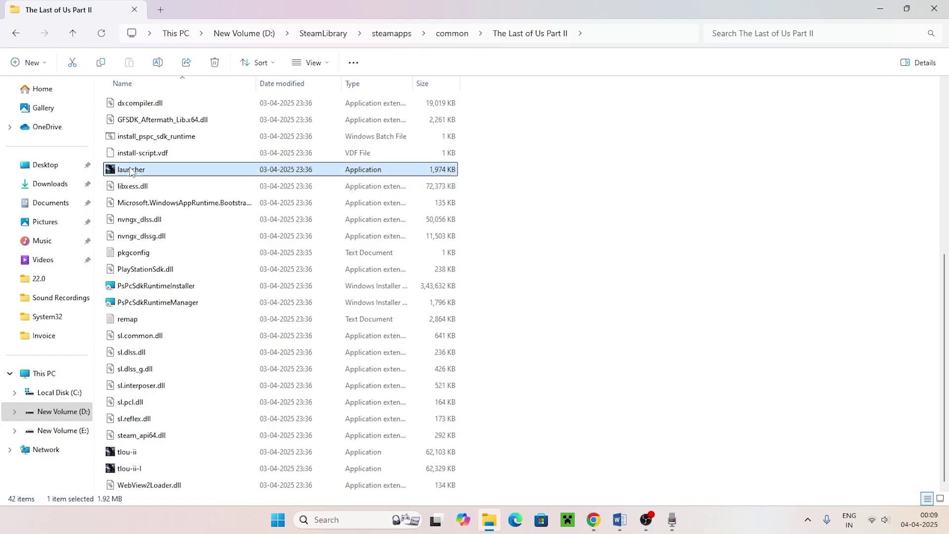
{"action": "left_click", "coordinate": [177, 427]}
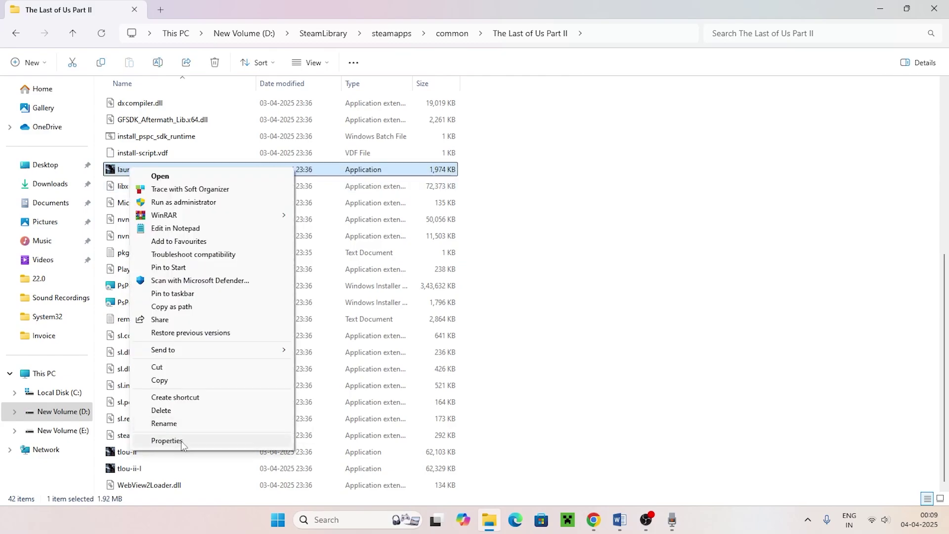
{"action": "left_click", "coordinate": [183, 445]}
{"action": "left_click", "coordinate": [249, 204]}
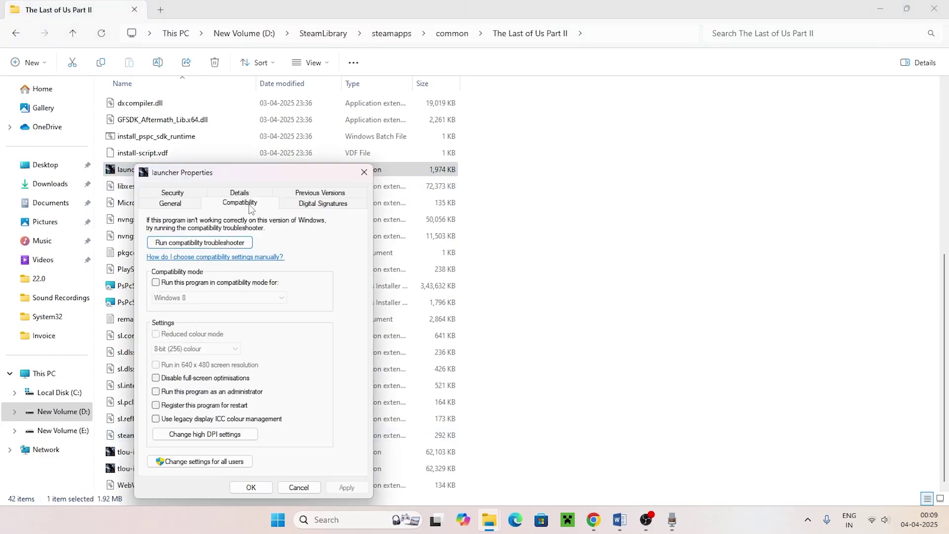
{"action": "left_click", "coordinate": [156, 283]}
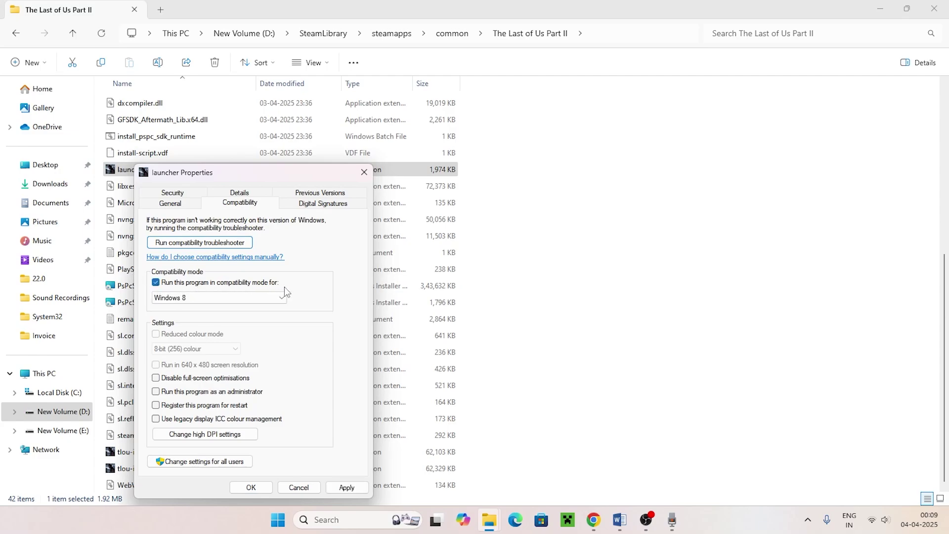
{"action": "left_click", "coordinate": [188, 299]}
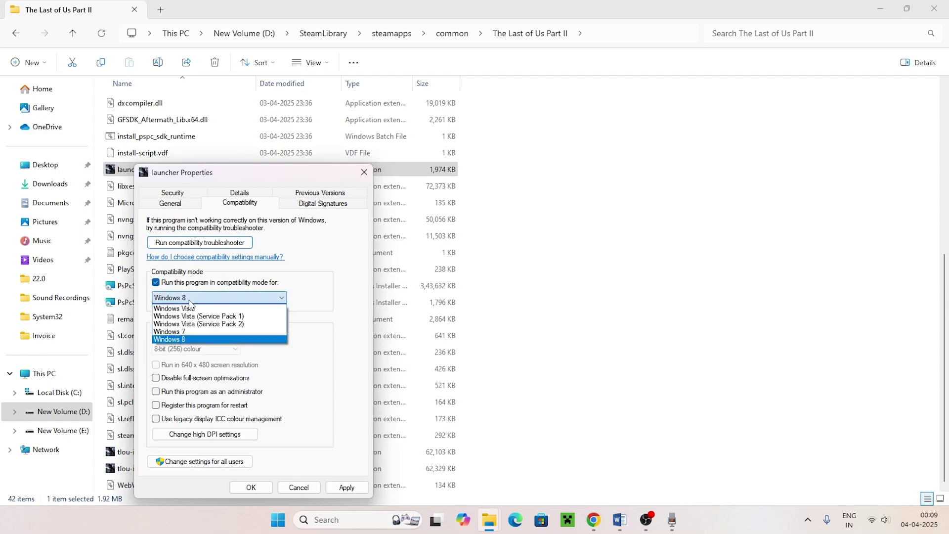
{"action": "left_click", "coordinate": [181, 339]}
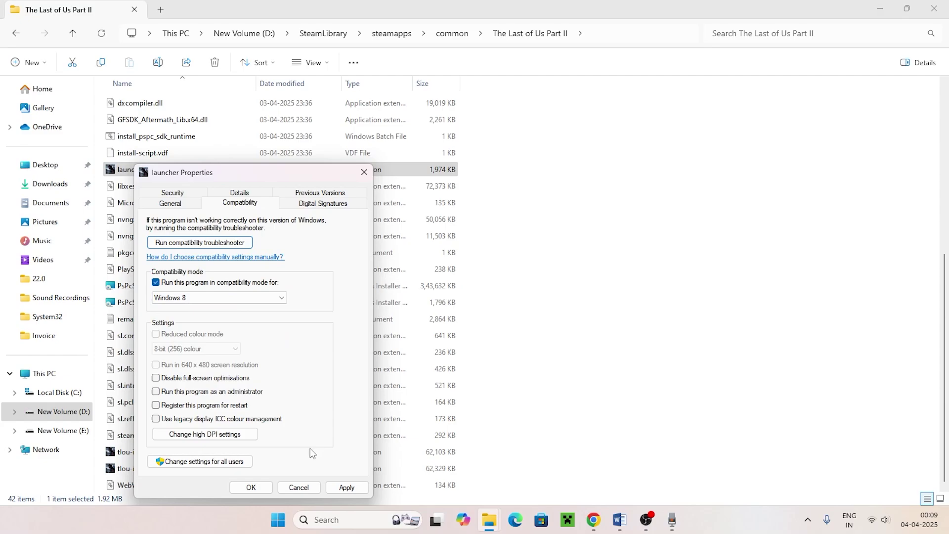
- Apply the launcher's compatibility mode, reopen its compatibility properties, and enable running as administrator and disabling full-screen optimisations
{"action": "left_click", "coordinate": [359, 491]}
{"action": "left_click", "coordinate": [258, 488]}
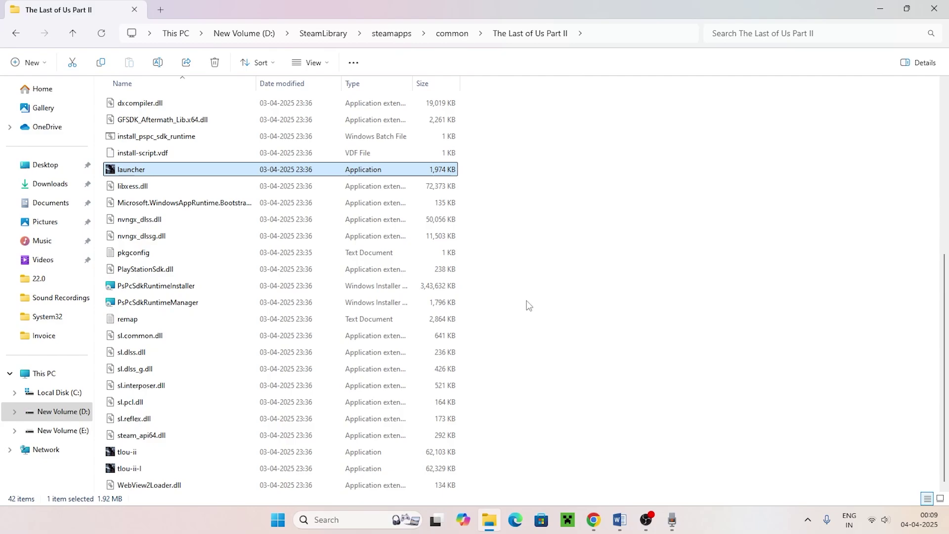
{"action": "right_click", "coordinate": [215, 173]}
{"action": "left_click", "coordinate": [269, 433]}
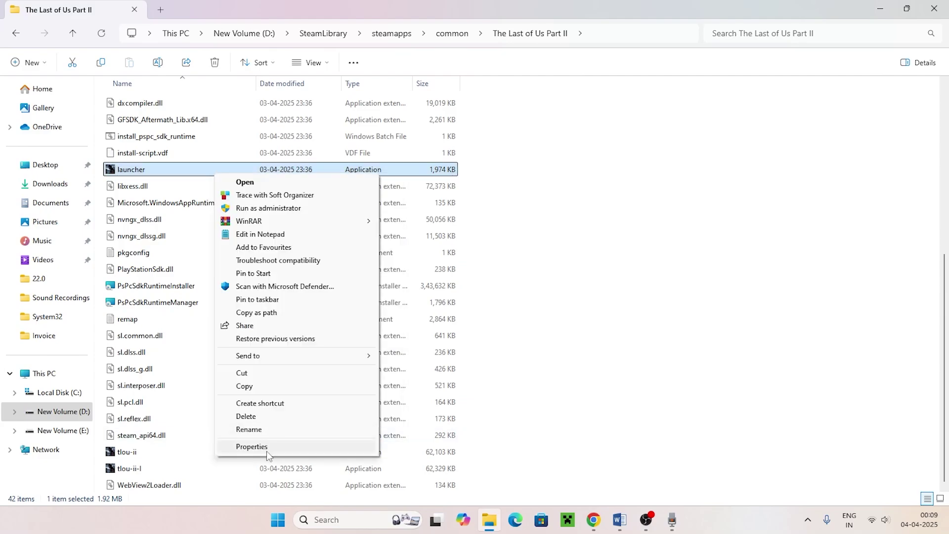
{"action": "left_click", "coordinate": [266, 450]}
{"action": "left_click", "coordinate": [322, 208]}
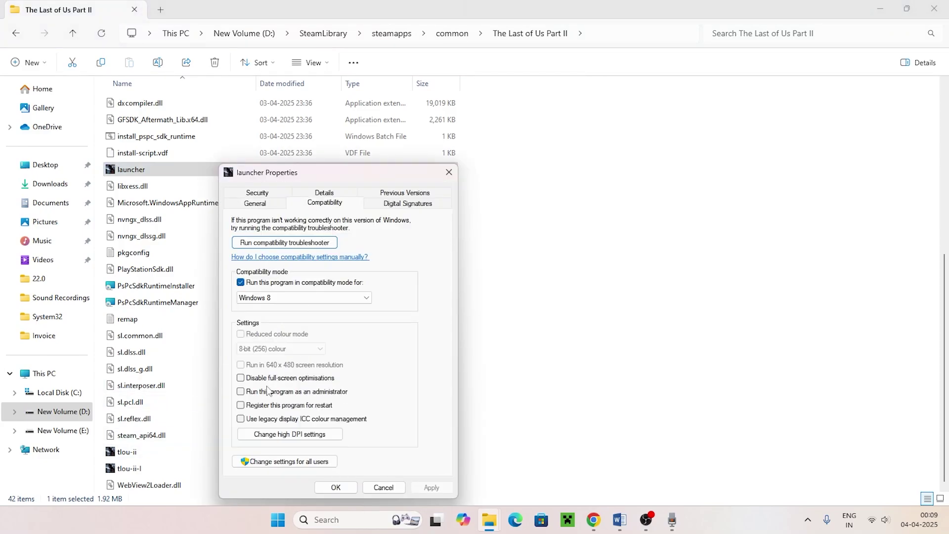
{"action": "left_click", "coordinate": [240, 392]}
{"action": "left_click", "coordinate": [240, 378]}
{"action": "left_click", "coordinate": [329, 488]}
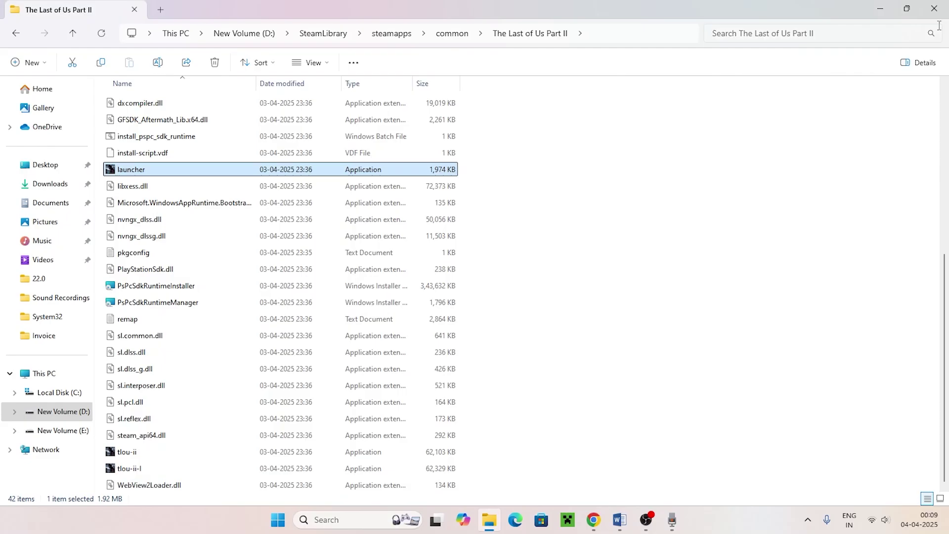
- Open Steam from the desktop, and switch to the Word document to review Step 4 about antivirus and firewall access
{"action": "key", "text": "super+d"}
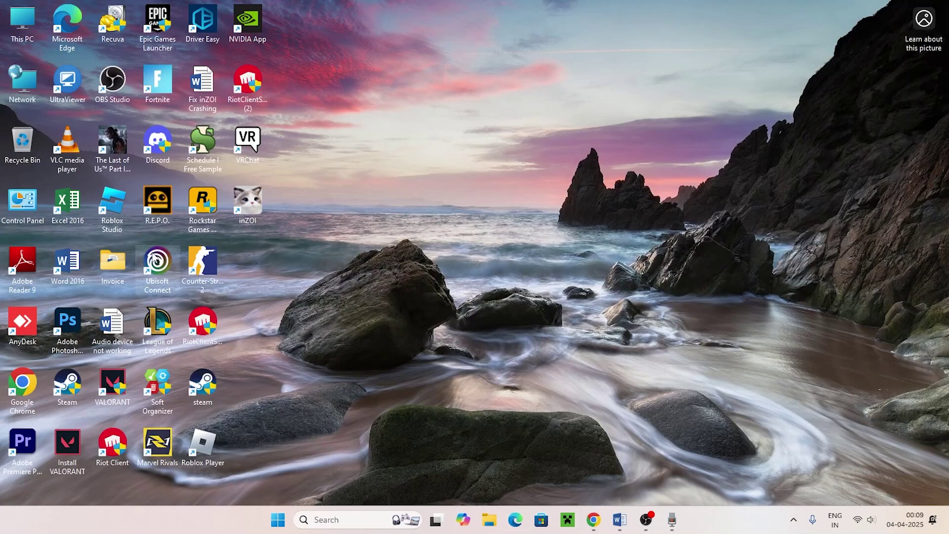
{"action": "double_click", "coordinate": [203, 385]}
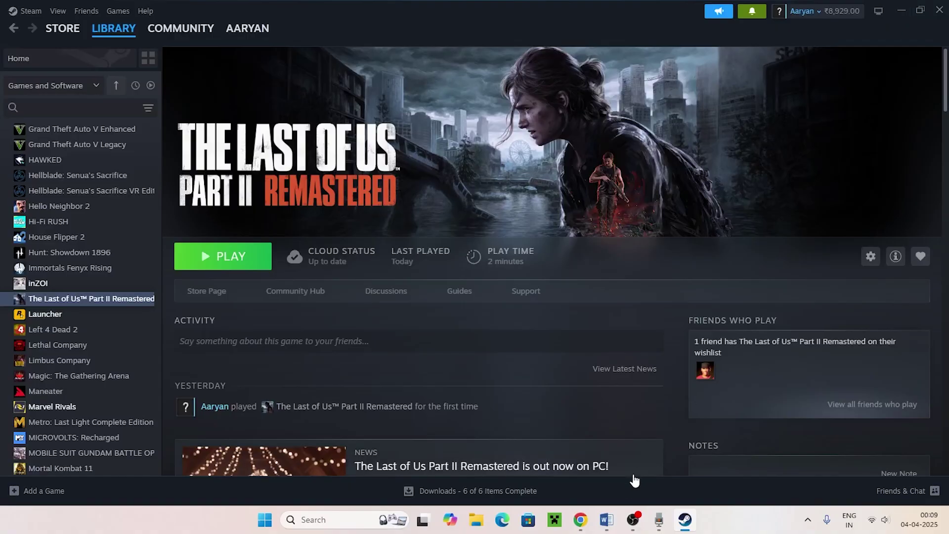
{"action": "left_click", "coordinate": [607, 520]}
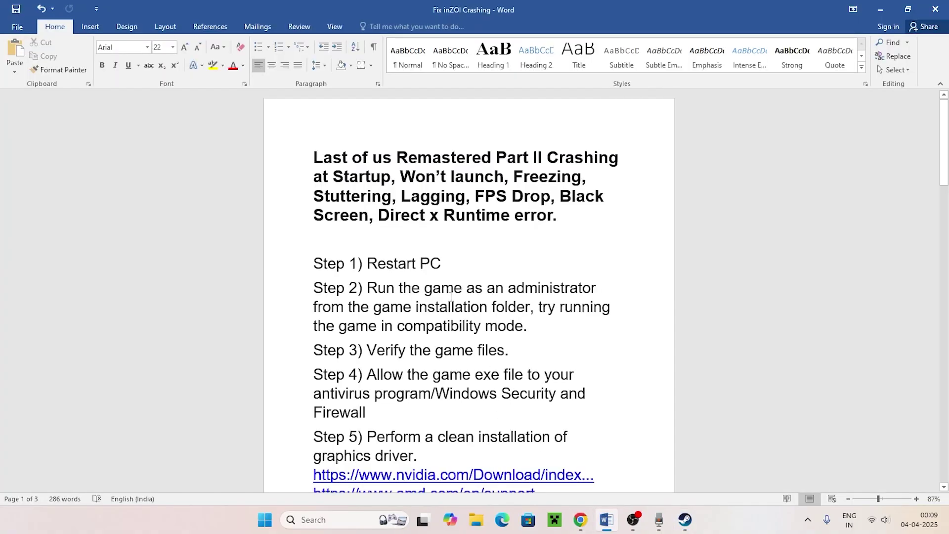
{"action": "scroll", "coordinate": [451, 295], "scroll_direction": "down", "scroll_amount": 3}
{"action": "left_click_drag", "start_coordinate": [370, 301], "coordinate": [590, 330]}
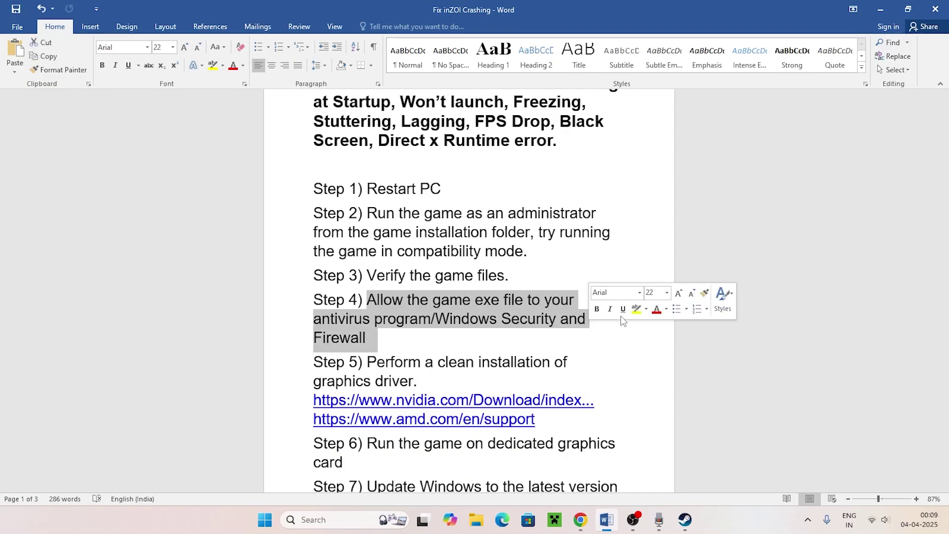
{"action": "left_click", "coordinate": [623, 348]}
- Open Control Panel and go to the list of apps allowed through Windows Defender Firewall
{"action": "left_click", "coordinate": [339, 524]}
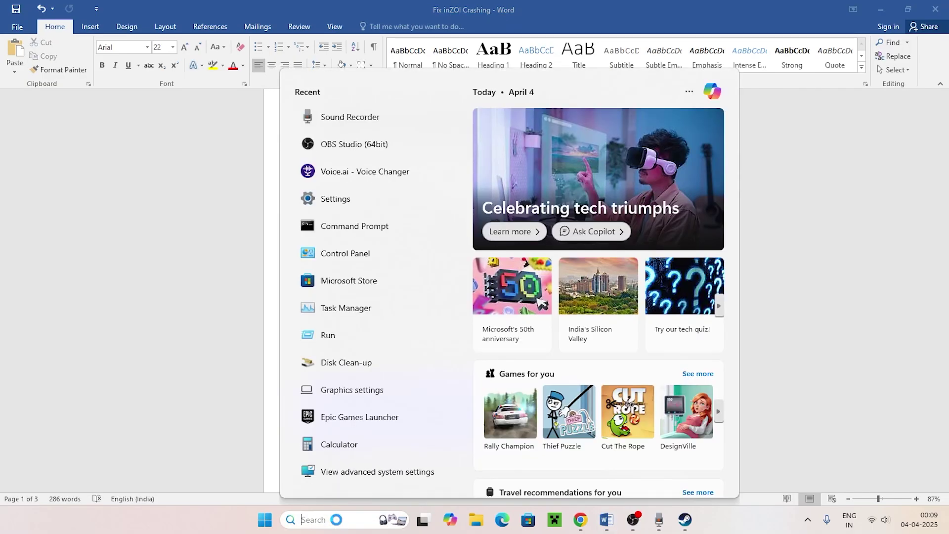
{"action": "type", "text": "control"}
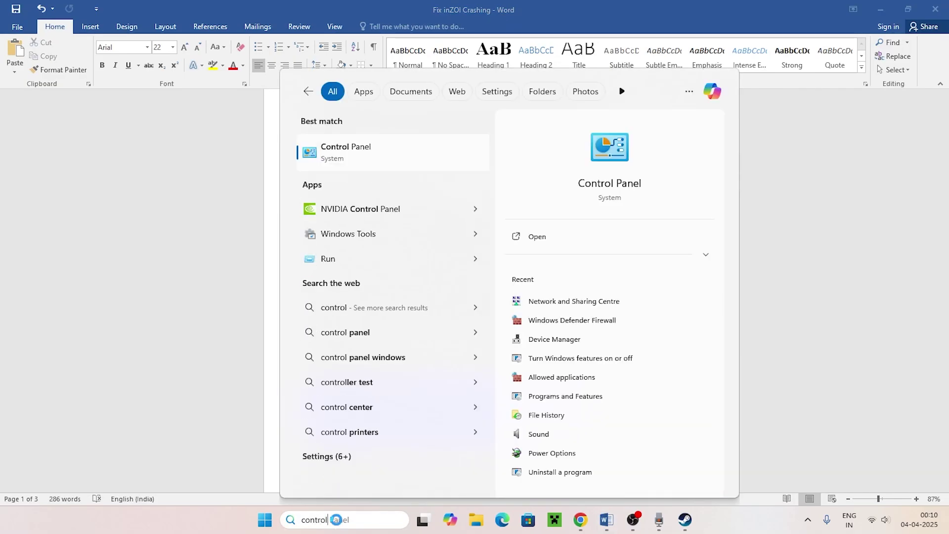
{"action": "left_click", "coordinate": [331, 154]}
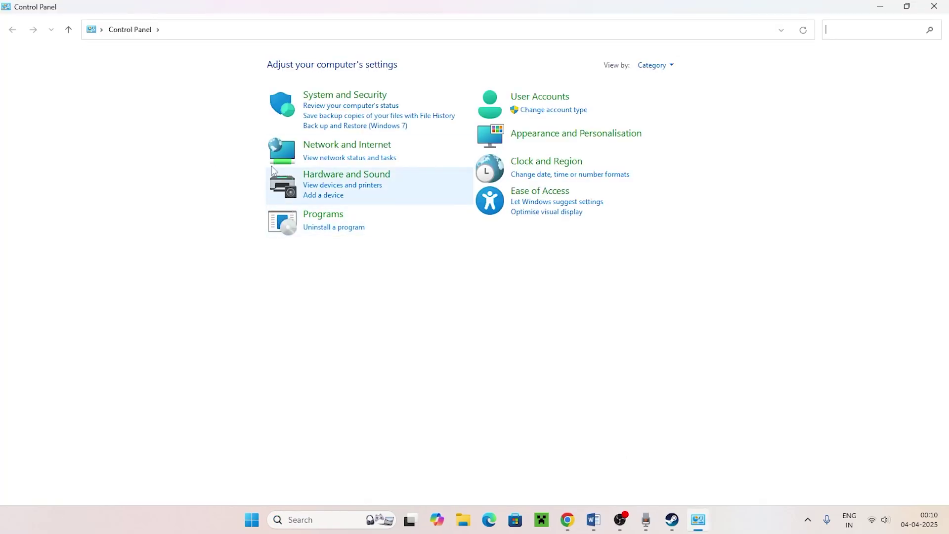
{"action": "left_click", "coordinate": [339, 94]}
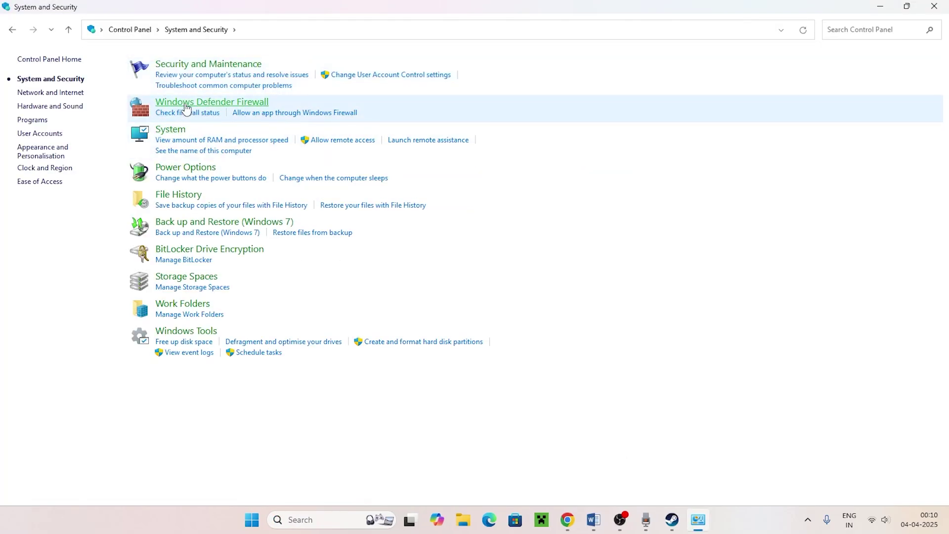
{"action": "left_click", "coordinate": [186, 105]}
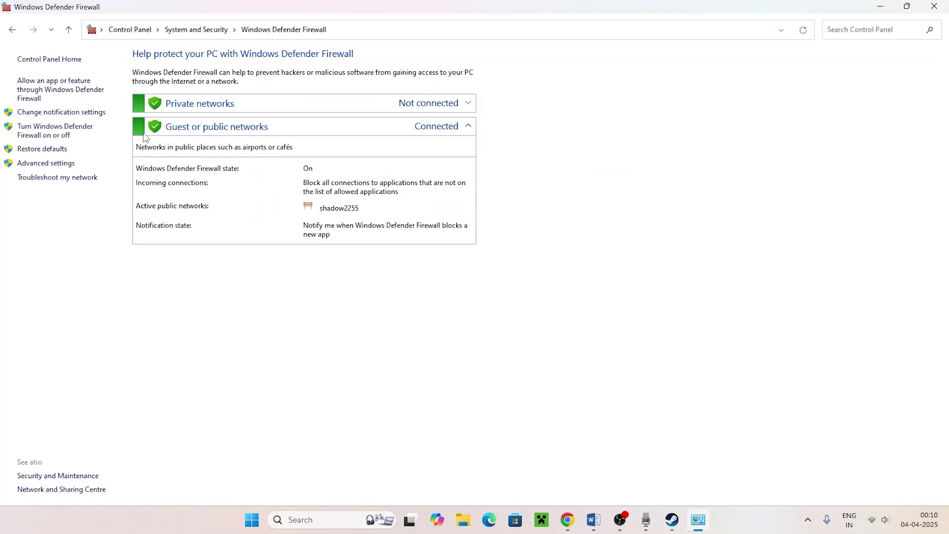
{"action": "left_click", "coordinate": [30, 89]}
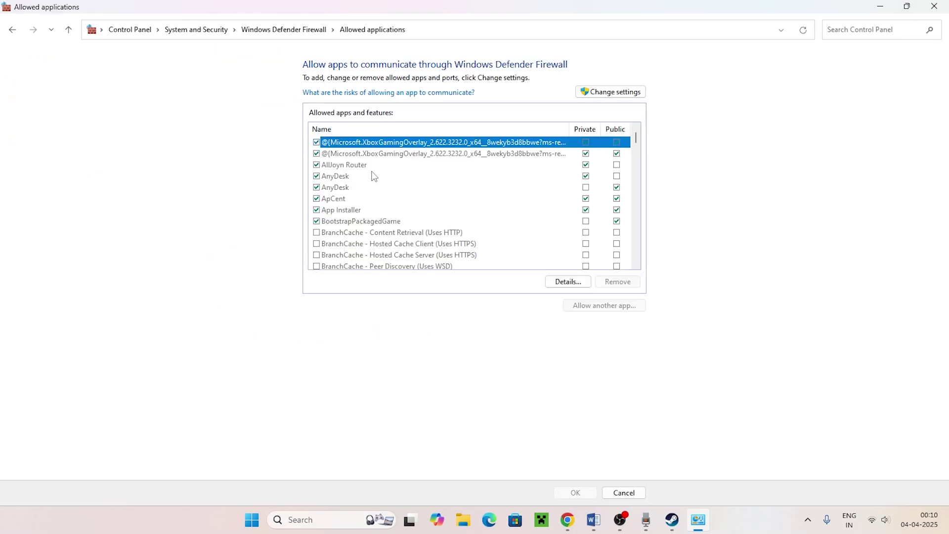
- Look through the firewall's allowed apps and features for The Last of Us Part II
{"action": "scroll", "coordinate": [374, 176], "scroll_direction": "down", "scroll_amount": 13}
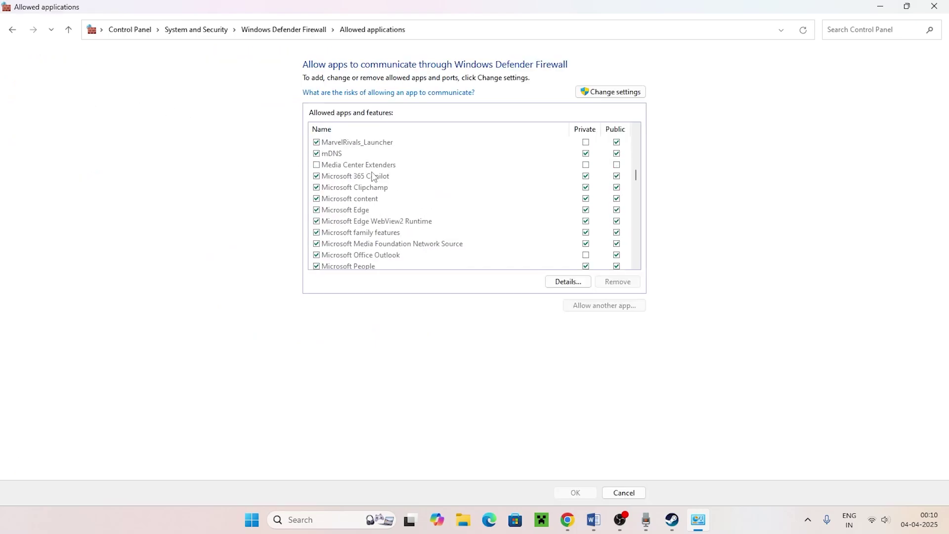
{"action": "scroll", "coordinate": [374, 176], "scroll_direction": "down", "scroll_amount": 13}
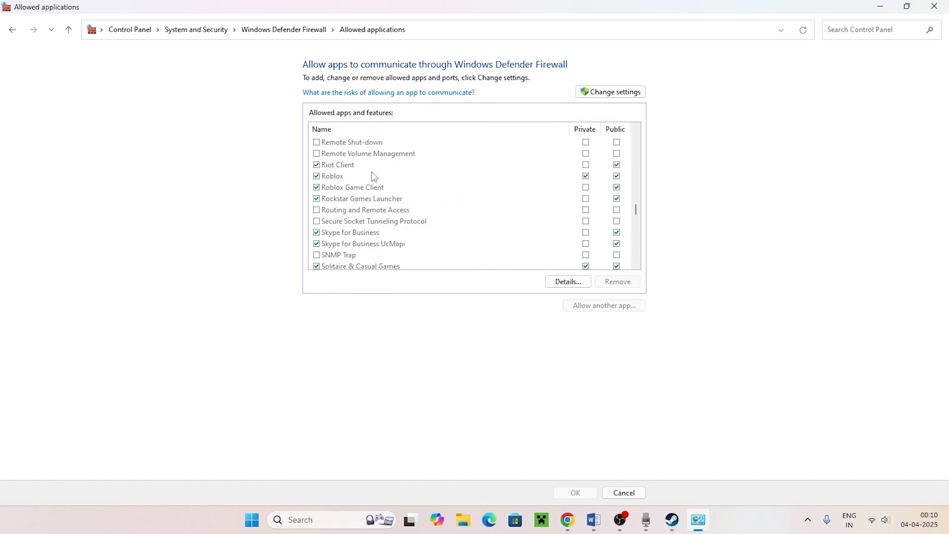
{"action": "scroll", "coordinate": [374, 176], "scroll_direction": "down", "scroll_amount": 13}
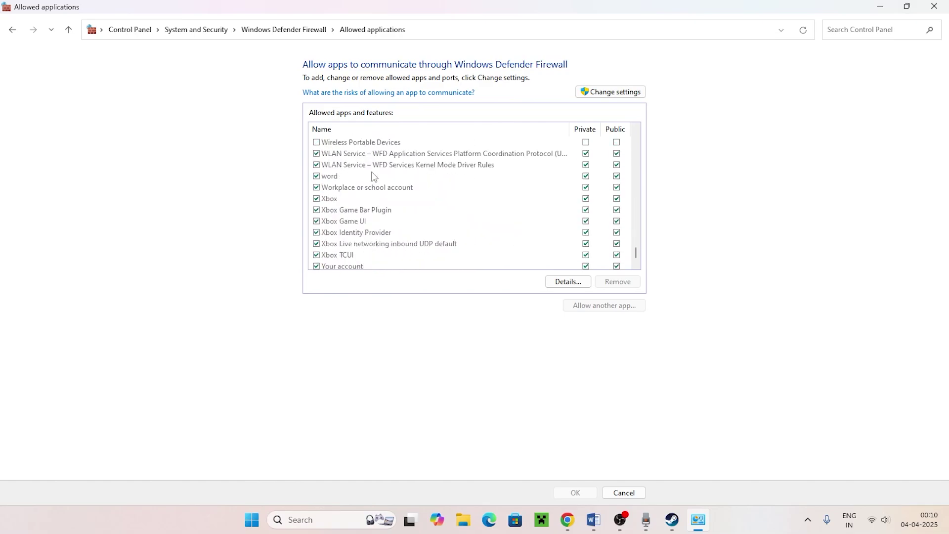
{"action": "scroll", "coordinate": [374, 176], "scroll_direction": "down", "scroll_amount": 1}
{"action": "scroll", "coordinate": [375, 176], "scroll_direction": "up", "scroll_amount": 12}
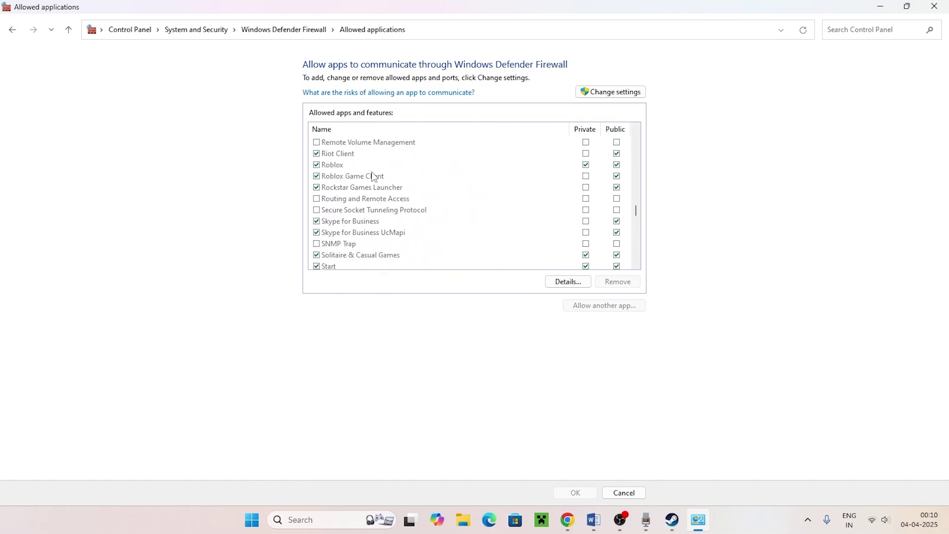
{"action": "scroll", "coordinate": [375, 176], "scroll_direction": "up", "scroll_amount": 6}
{"action": "scroll", "coordinate": [385, 199], "scroll_direction": "up", "scroll_amount": 2}
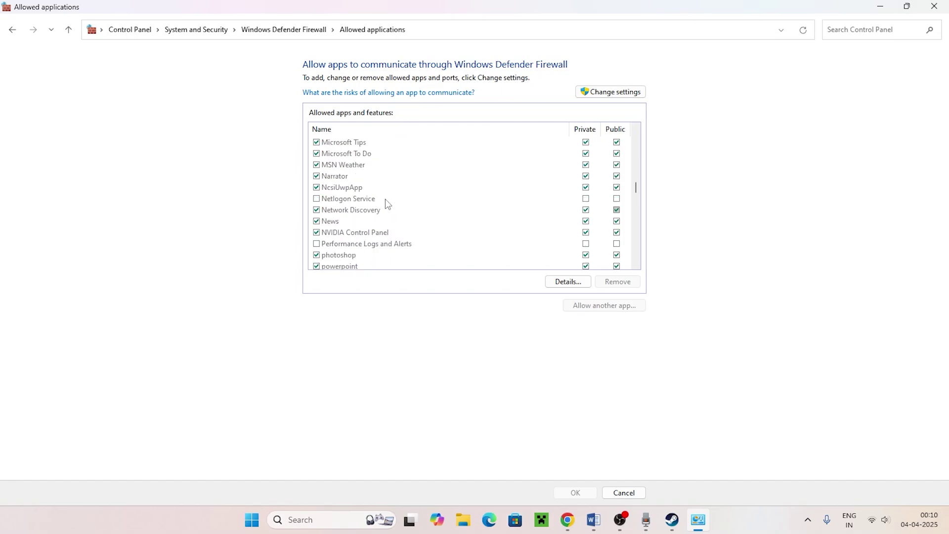
{"action": "scroll", "coordinate": [385, 199], "scroll_direction": "up", "scroll_amount": 5}
{"action": "scroll", "coordinate": [385, 199], "scroll_direction": "up", "scroll_amount": 2}
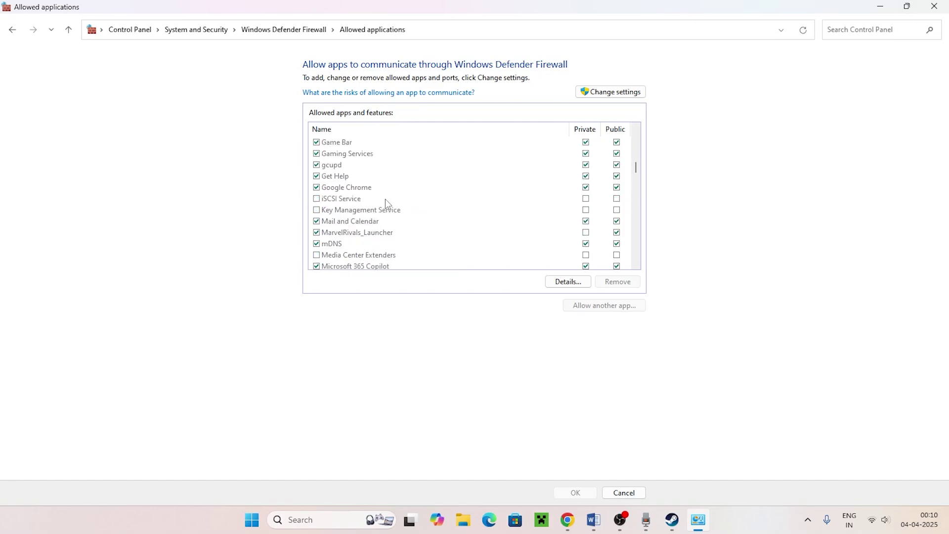
{"action": "scroll", "coordinate": [385, 199], "scroll_direction": "up", "scroll_amount": 3}
{"action": "scroll", "coordinate": [385, 199], "scroll_direction": "up", "scroll_amount": 6}
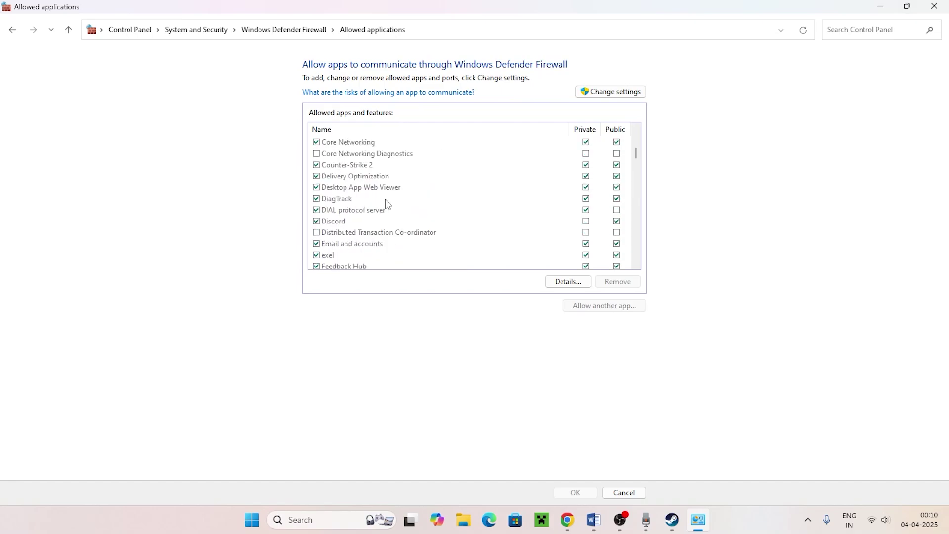
{"action": "scroll", "coordinate": [385, 199], "scroll_direction": "up", "scroll_amount": 1}
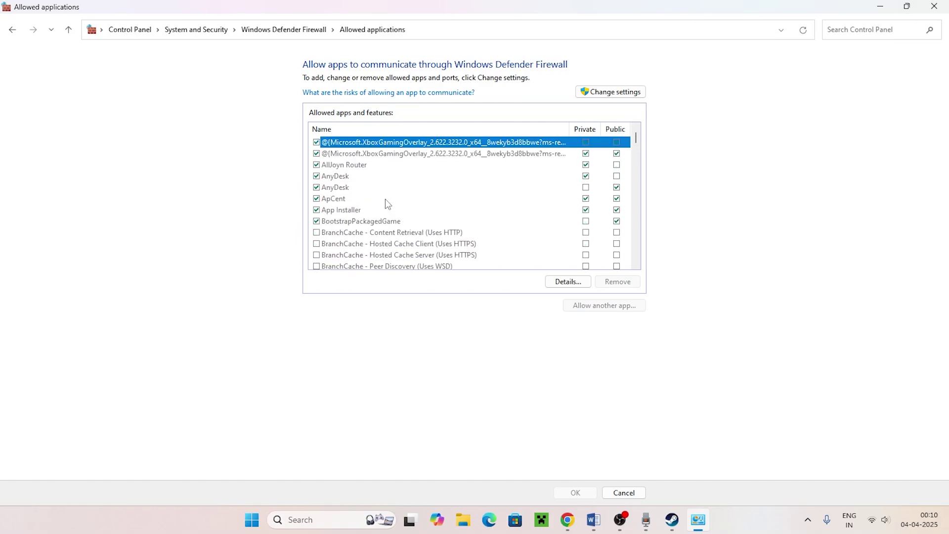
{"action": "scroll", "coordinate": [385, 199], "scroll_direction": "down", "scroll_amount": 7}
{"action": "scroll", "coordinate": [388, 203], "scroll_direction": "down", "scroll_amount": 6}
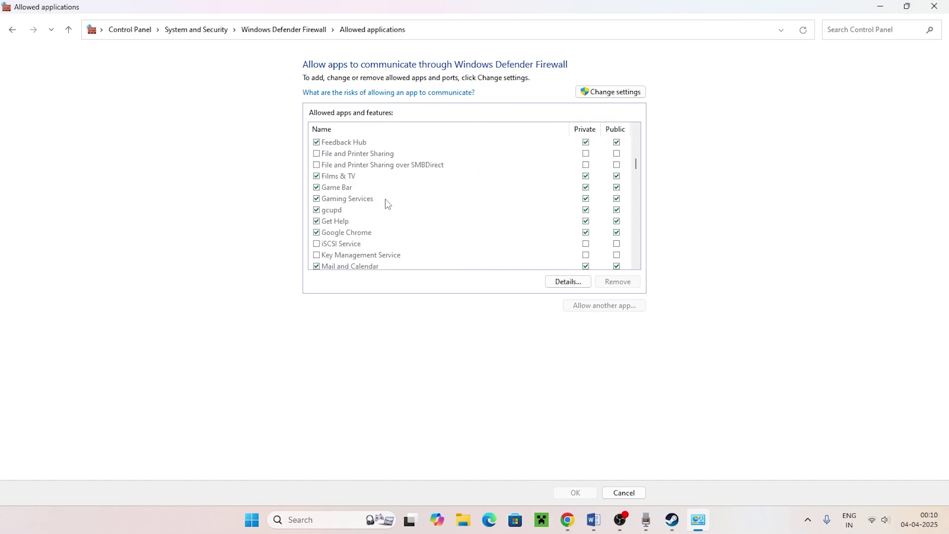
{"action": "scroll", "coordinate": [374, 190], "scroll_direction": "up", "scroll_amount": 2}
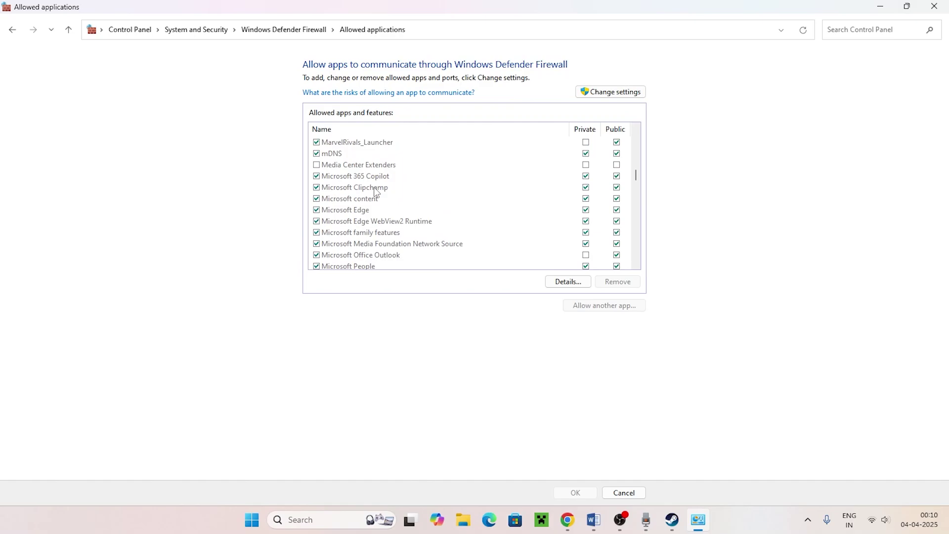
{"action": "scroll", "coordinate": [375, 190], "scroll_direction": "down", "scroll_amount": 8}
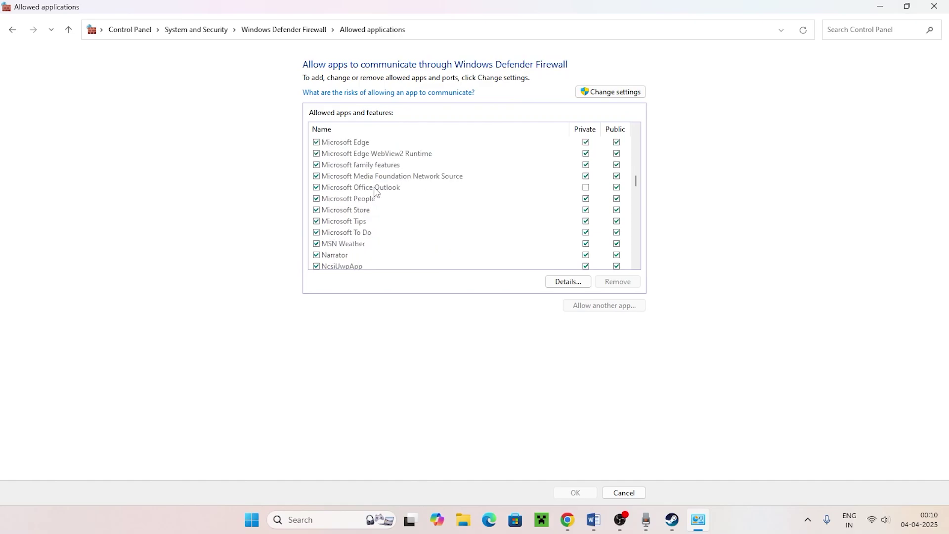
{"action": "scroll", "coordinate": [376, 192], "scroll_direction": "down", "scroll_amount": 5}
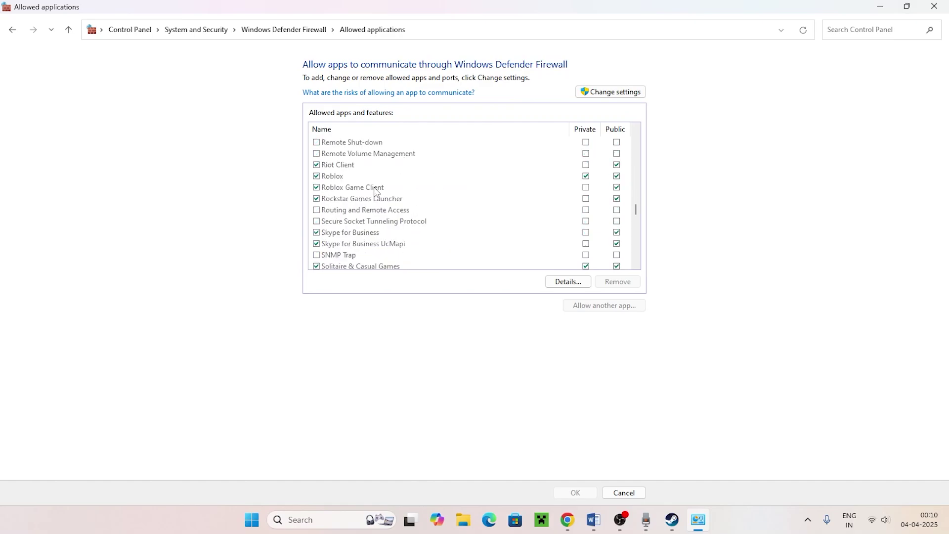
{"action": "scroll", "coordinate": [376, 192], "scroll_direction": "down", "scroll_amount": 10}
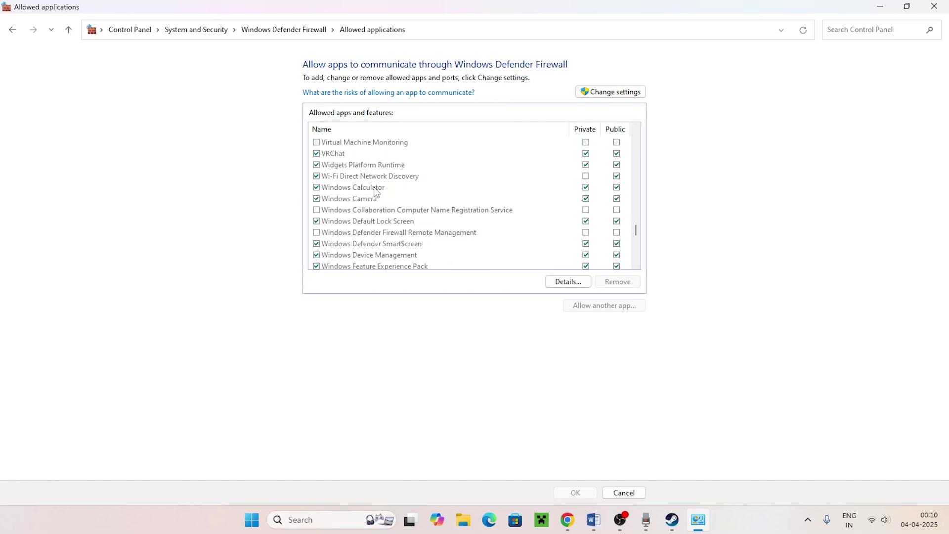
{"action": "scroll", "coordinate": [376, 192], "scroll_direction": "down", "scroll_amount": 8}
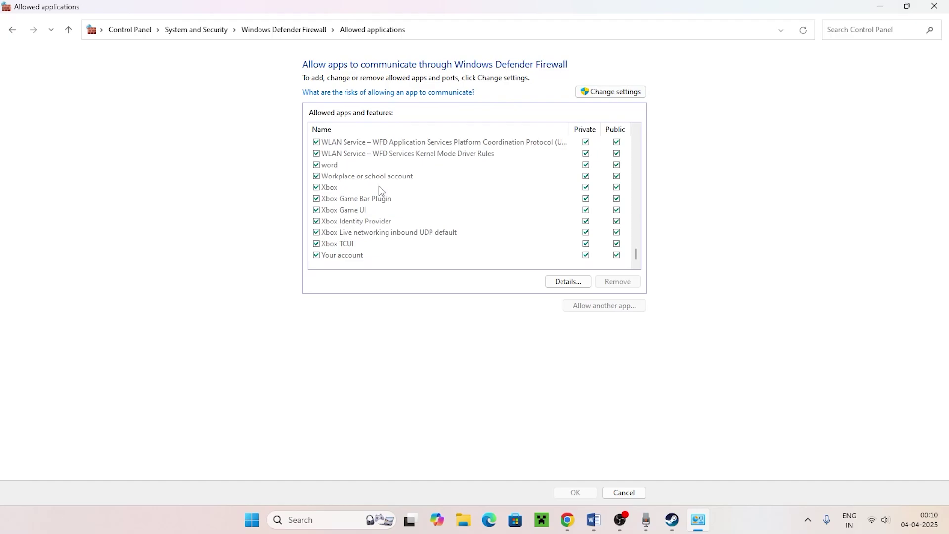
- Unlock the allowed apps settings and start browsing for another app to allow through the firewall
{"action": "left_click", "coordinate": [604, 93]}
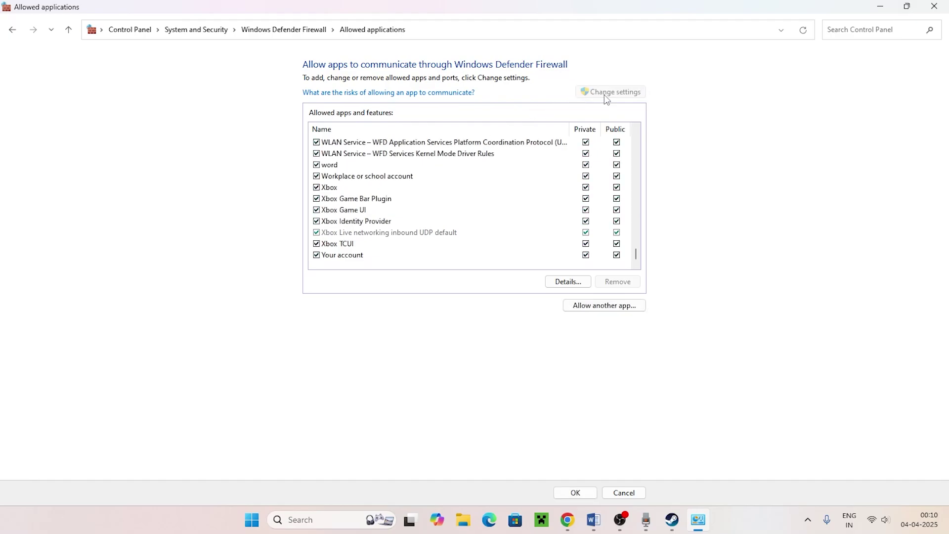
{"action": "left_click", "coordinate": [602, 309]}
{"action": "left_click", "coordinate": [561, 316]}
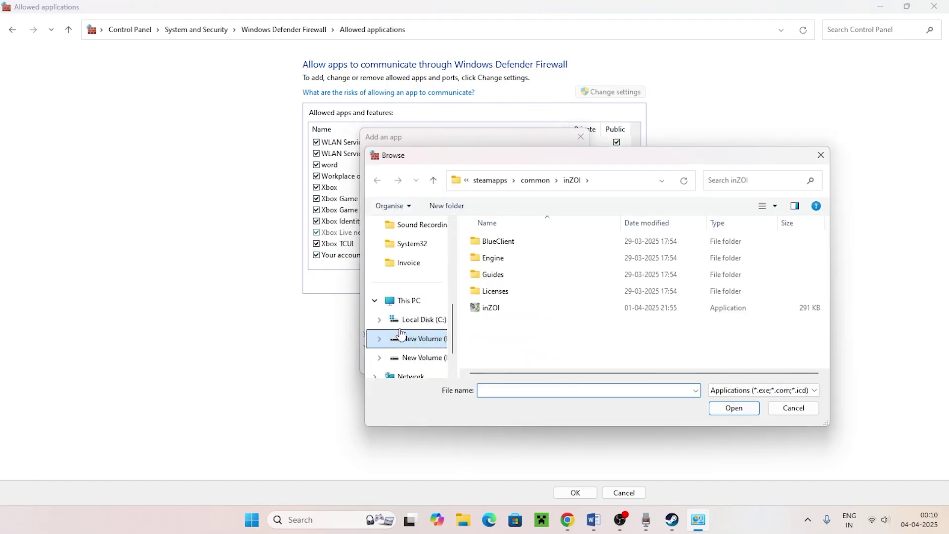
- Browse to the The Last of Us Part II folder on drive D:, inside SteamLibrary, steamapps, common
{"action": "left_click", "coordinate": [412, 301]}
{"action": "double_click", "coordinate": [657, 242]}
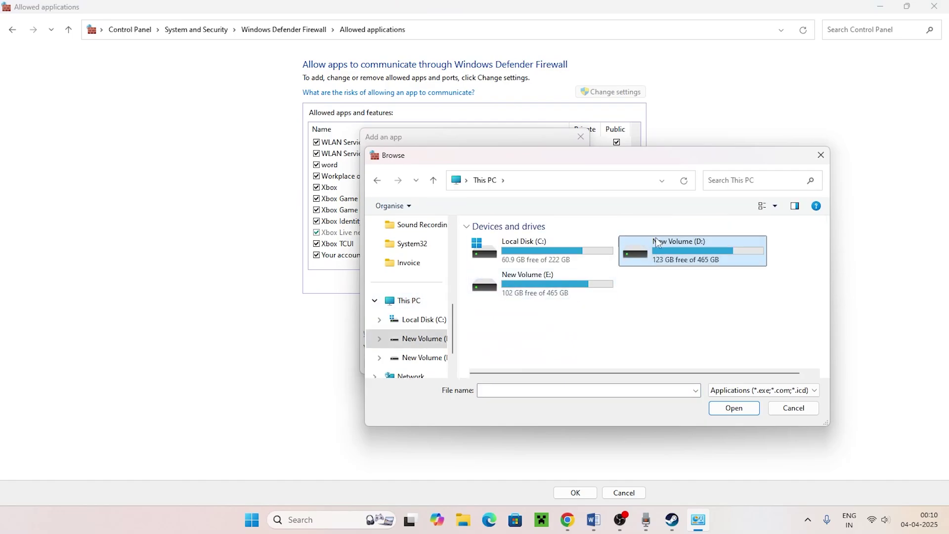
{"action": "double_click", "coordinate": [514, 325]}
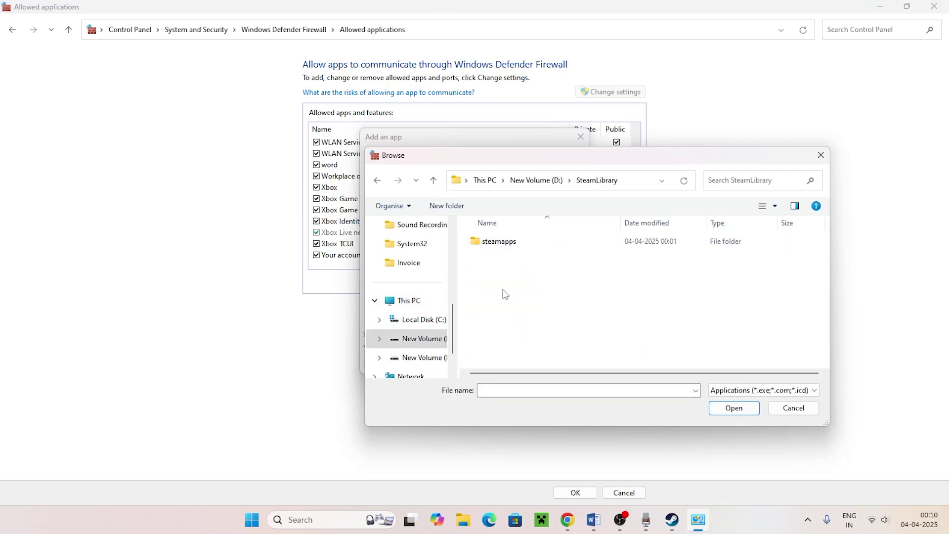
{"action": "double_click", "coordinate": [507, 242]}
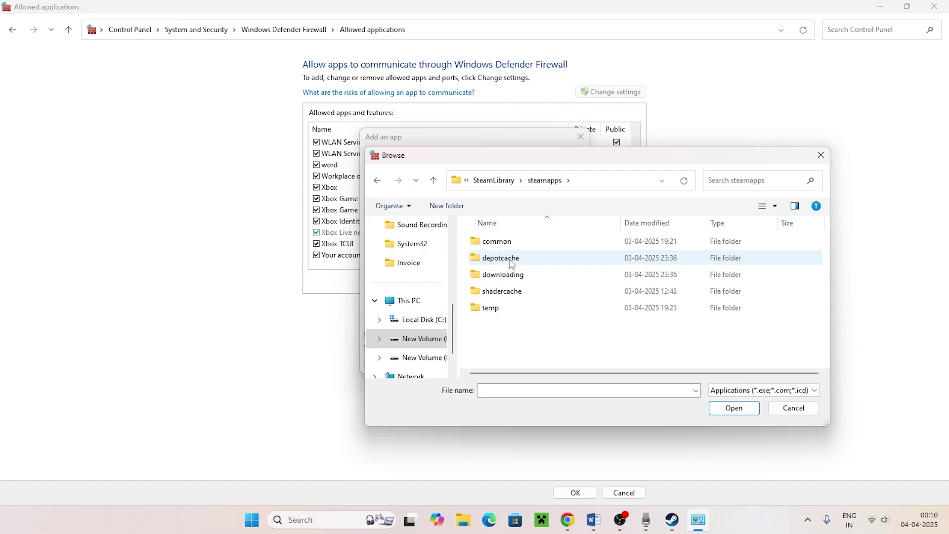
{"action": "double_click", "coordinate": [507, 244]}
{"action": "scroll", "coordinate": [505, 311], "scroll_direction": "down", "scroll_amount": 5}
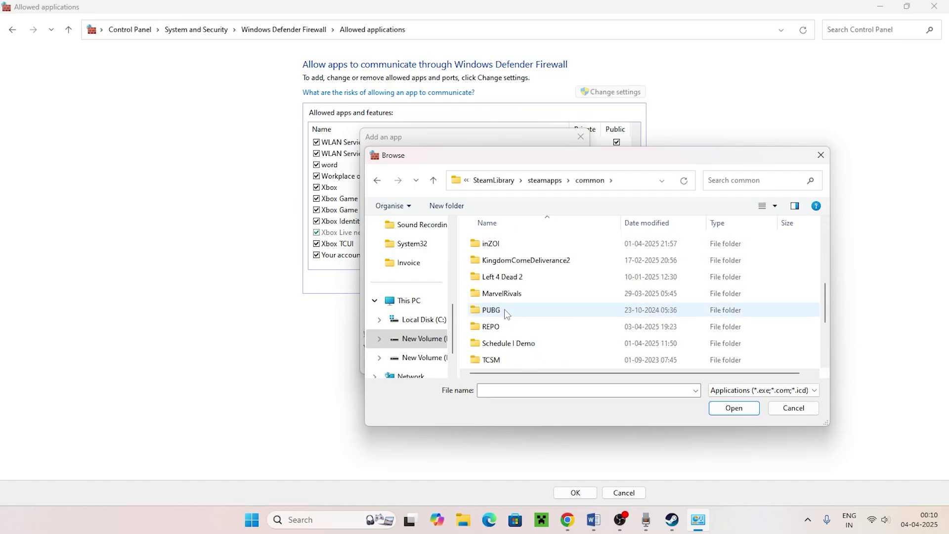
{"action": "scroll", "coordinate": [505, 314], "scroll_direction": "up", "scroll_amount": 1}
{"action": "scroll", "coordinate": [511, 297], "scroll_direction": "down", "scroll_amount": 3}
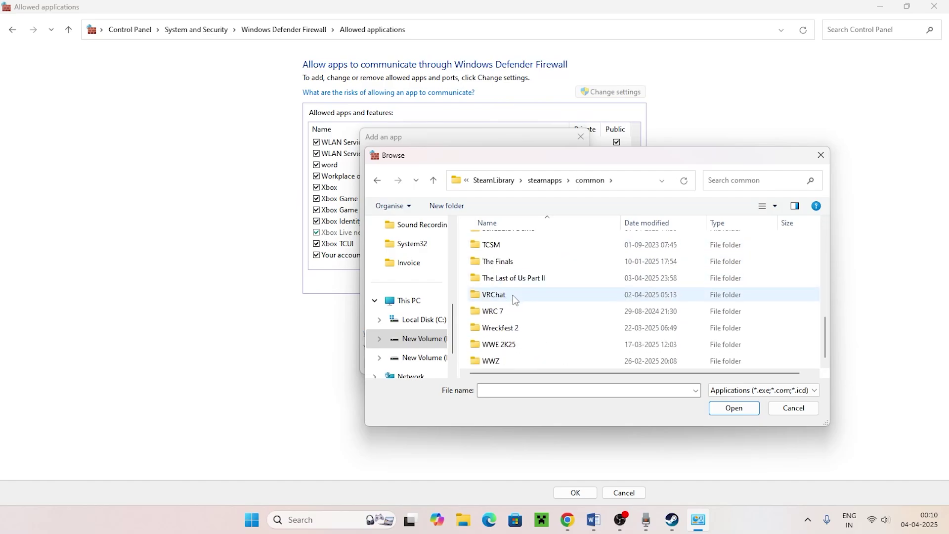
{"action": "left_click", "coordinate": [534, 279]}
{"action": "double_click", "coordinate": [534, 284]}
- Try to add the game's launcher application to the firewall's allowed apps, and close the add-app dialog
{"action": "scroll", "coordinate": [523, 290], "scroll_direction": "down", "scroll_amount": 1}
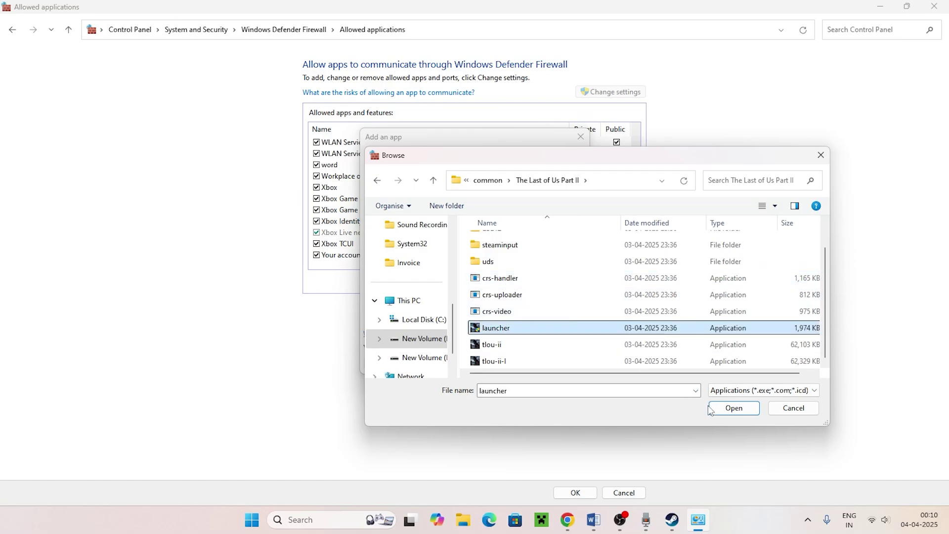
{"action": "left_click", "coordinate": [727, 409]}
{"action": "left_click", "coordinate": [518, 367]}
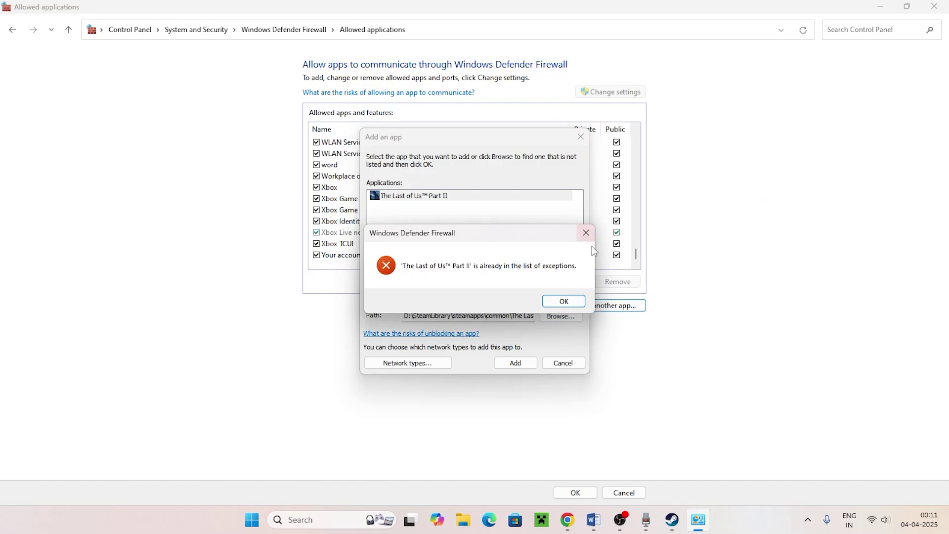
{"action": "left_click", "coordinate": [587, 232]}
{"action": "left_click", "coordinate": [588, 138]}
- Check the allowed apps list for The Last of Us Part II Remastered and its private and public access, and close the window
{"action": "scroll", "coordinate": [405, 225], "scroll_direction": "up", "scroll_amount": 10}
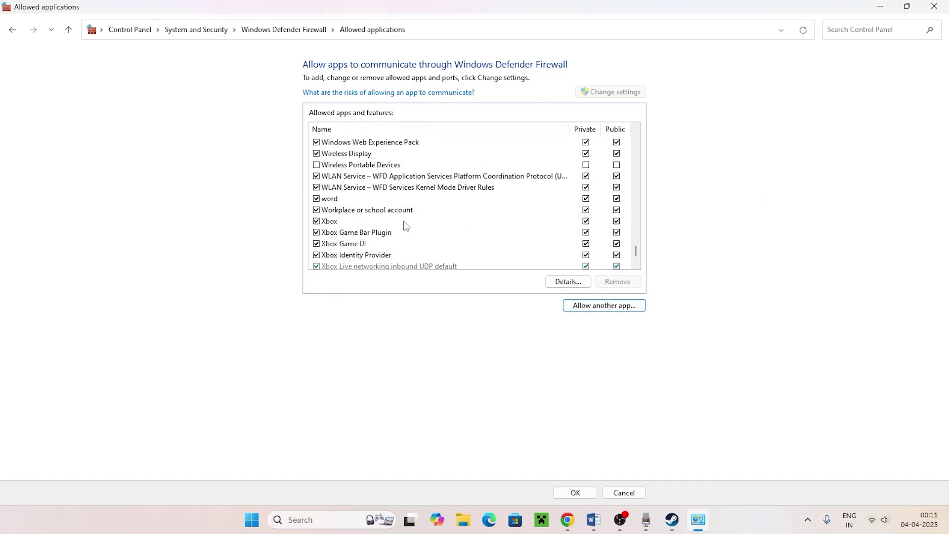
{"action": "scroll", "coordinate": [405, 225], "scroll_direction": "up", "scroll_amount": 12}
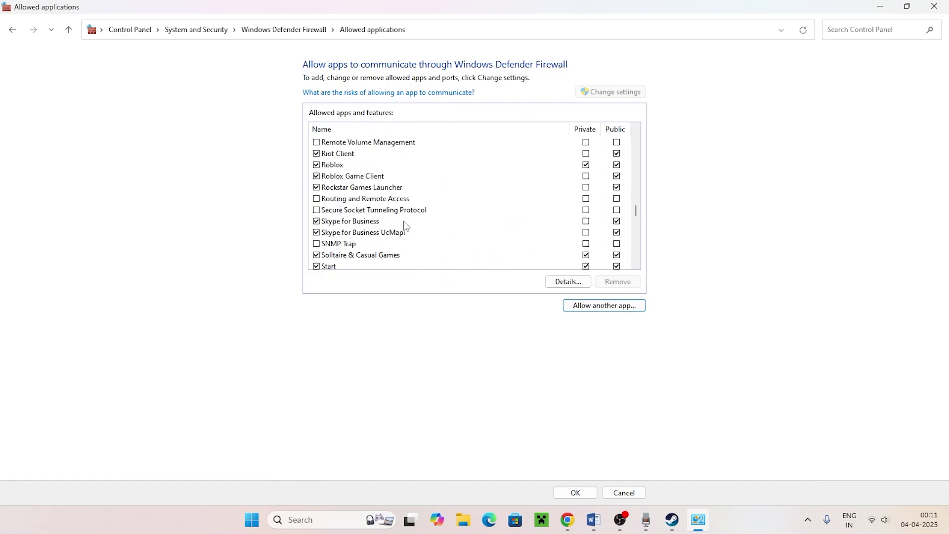
{"action": "scroll", "coordinate": [407, 226], "scroll_direction": "up", "scroll_amount": 12}
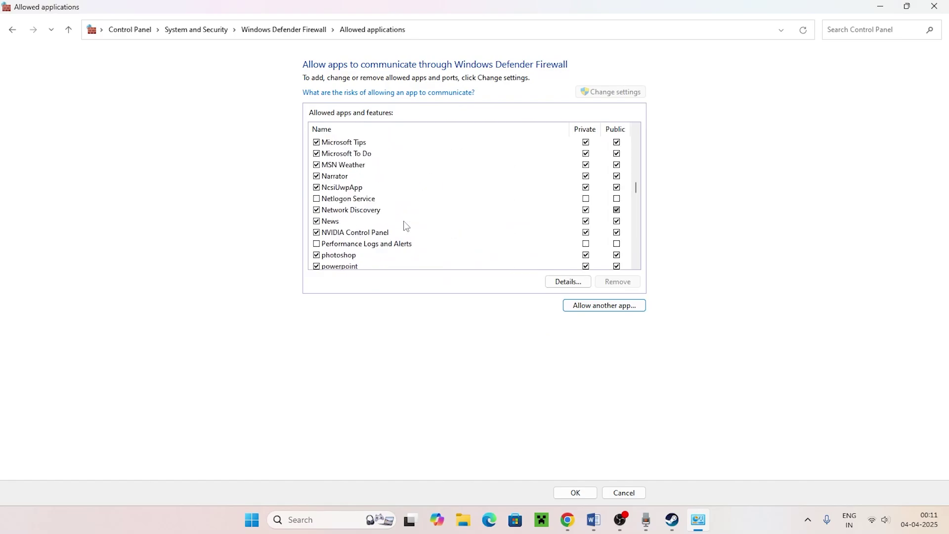
{"action": "scroll", "coordinate": [406, 225], "scroll_direction": "up", "scroll_amount": 11}
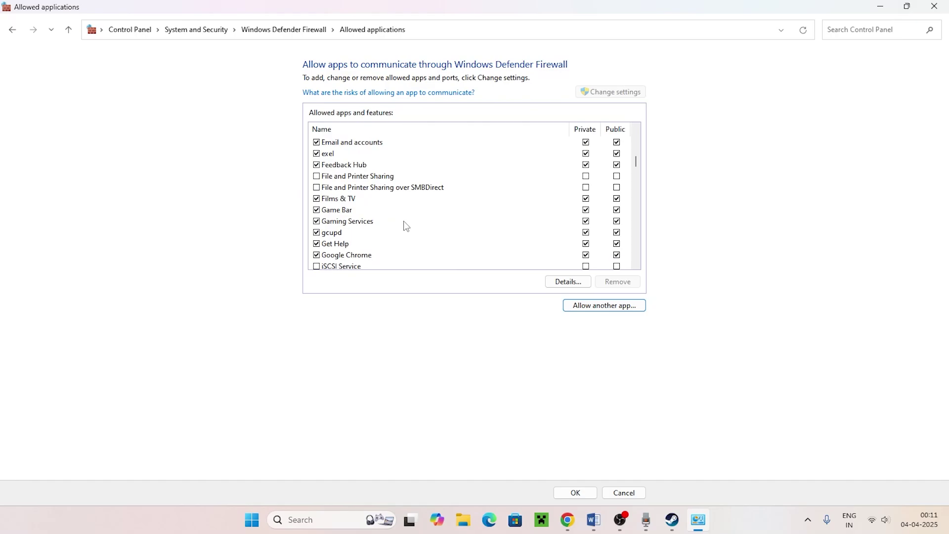
{"action": "scroll", "coordinate": [407, 226], "scroll_direction": "up", "scroll_amount": 4}
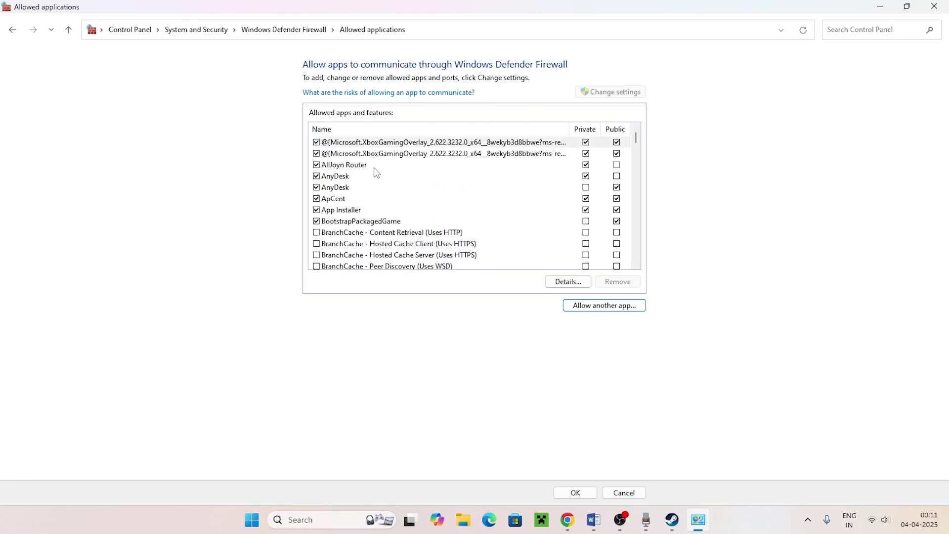
{"action": "scroll", "coordinate": [376, 172], "scroll_direction": "down", "scroll_amount": 8}
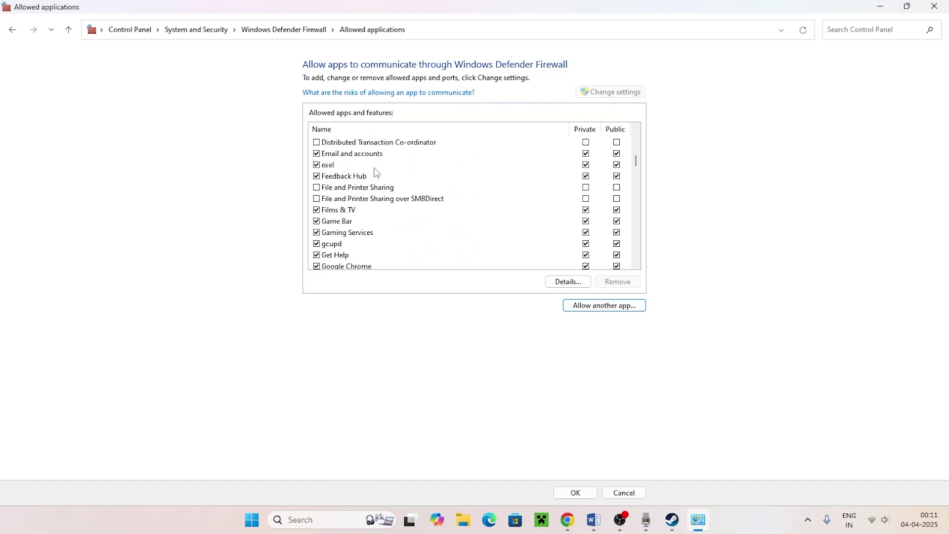
{"action": "scroll", "coordinate": [377, 172], "scroll_direction": "down", "scroll_amount": 10}
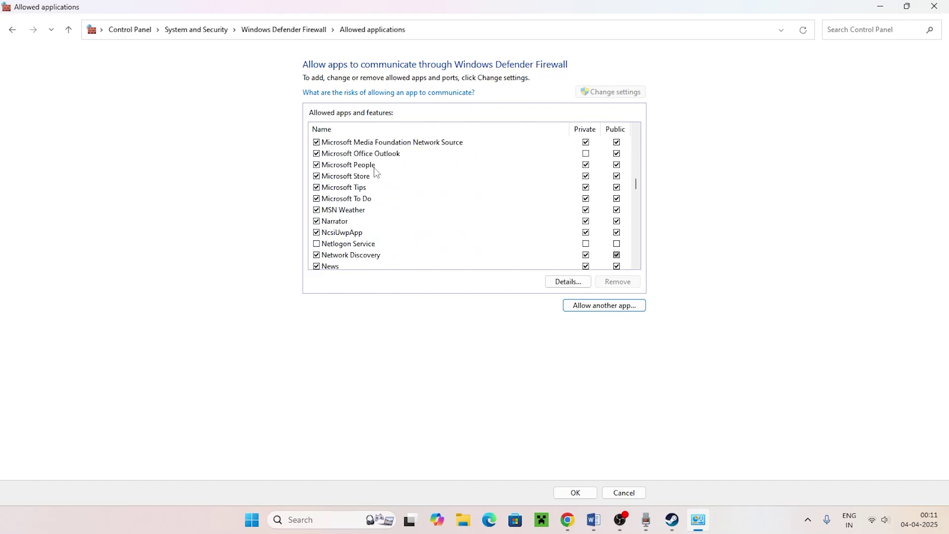
{"action": "scroll", "coordinate": [377, 172], "scroll_direction": "down", "scroll_amount": 10}
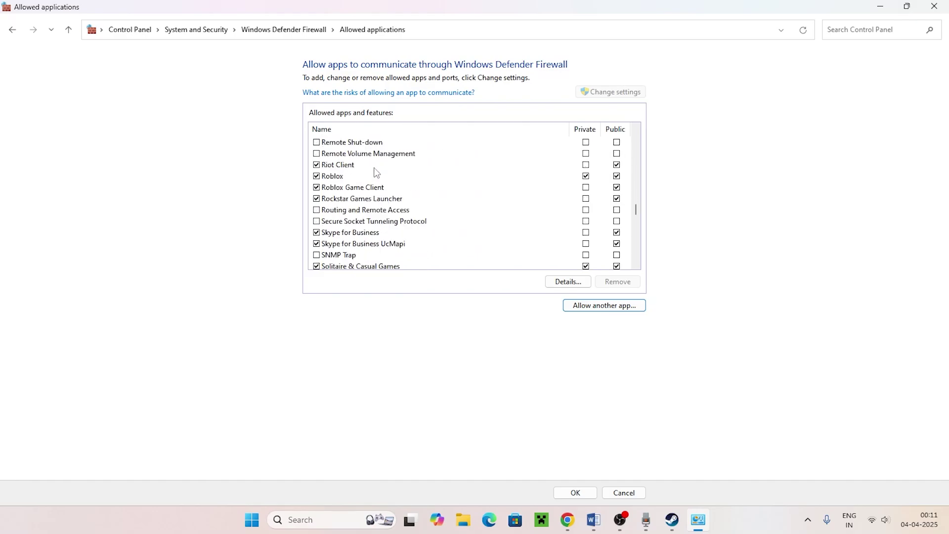
{"action": "scroll", "coordinate": [377, 172], "scroll_direction": "down", "scroll_amount": 4}
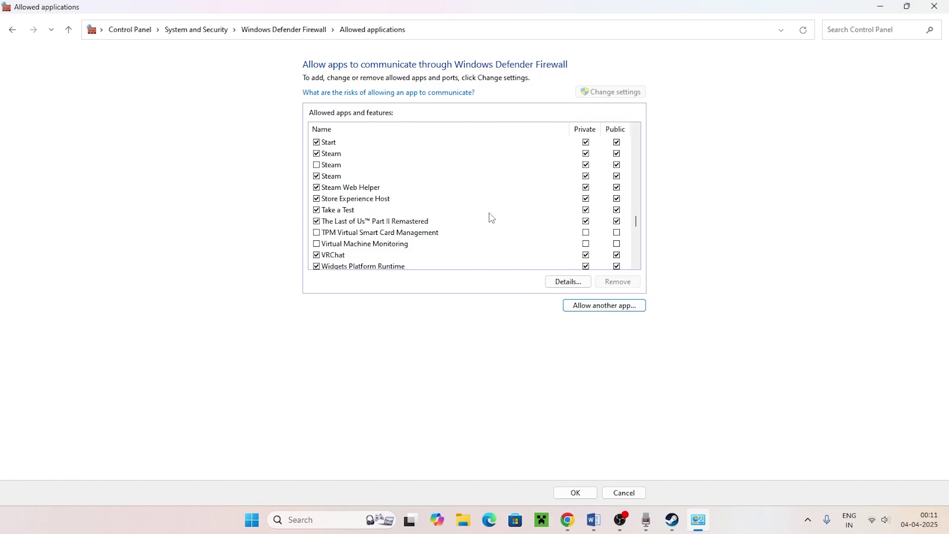
{"action": "left_click", "coordinate": [934, 6]}
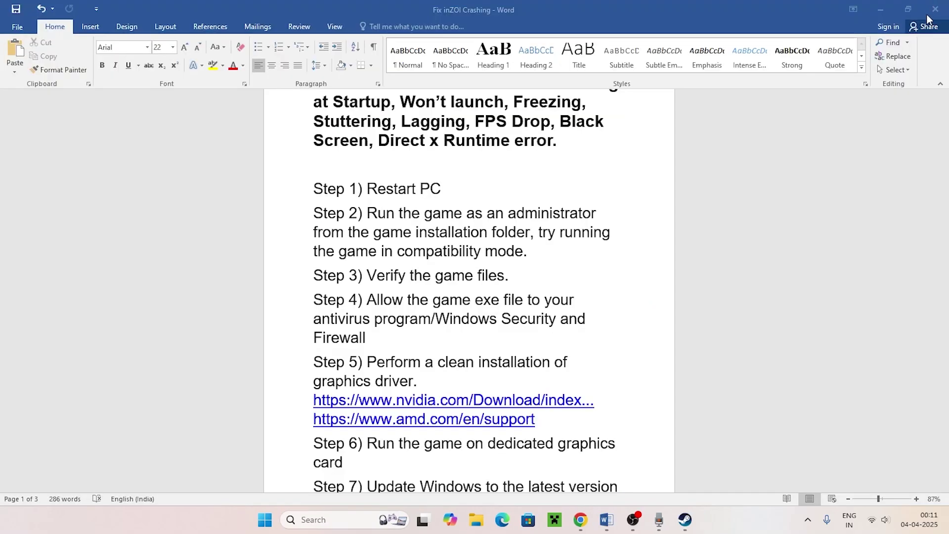
- Review Step 5 in the Word document about a clean installation of the graphics driver
{"action": "scroll", "coordinate": [376, 302], "scroll_direction": "down", "scroll_amount": 1}
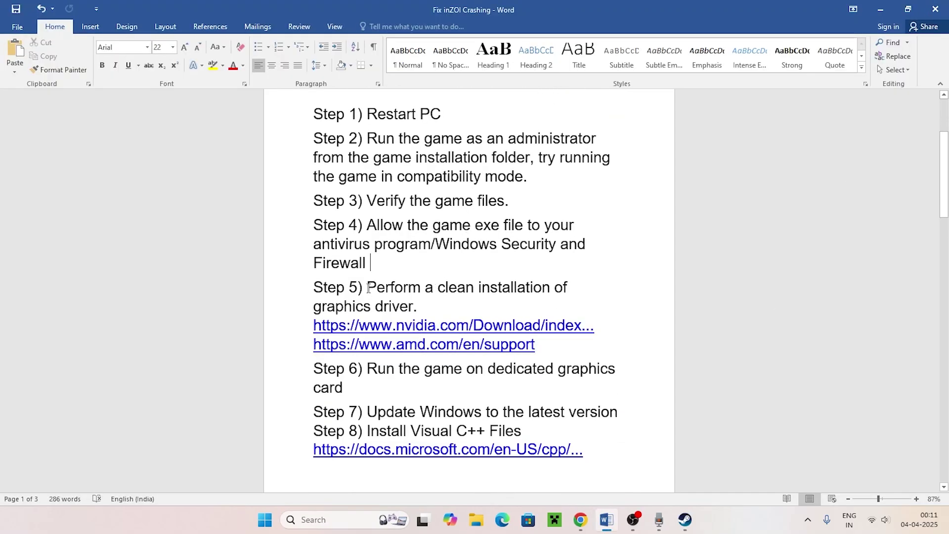
{"action": "left_click_drag", "start_coordinate": [368, 288], "coordinate": [576, 303]}
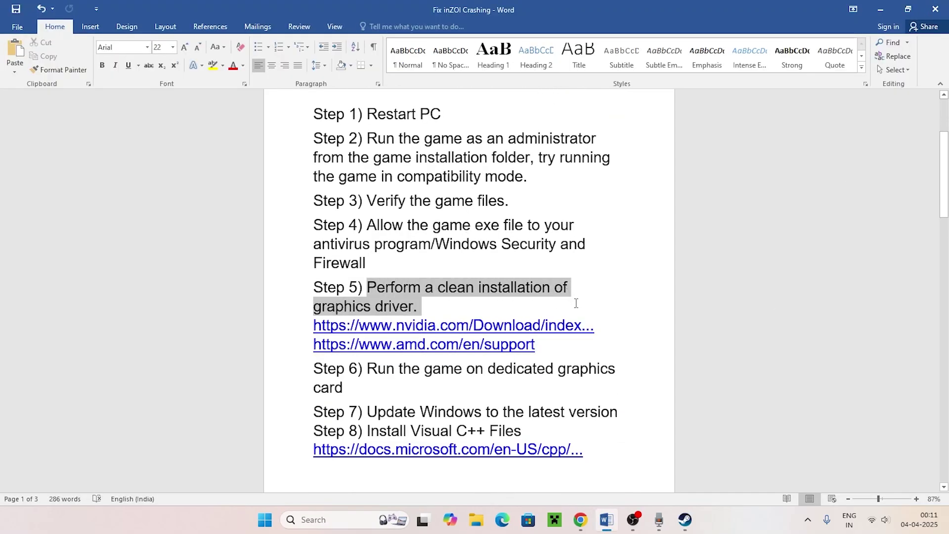
{"action": "left_click", "coordinate": [610, 310]}
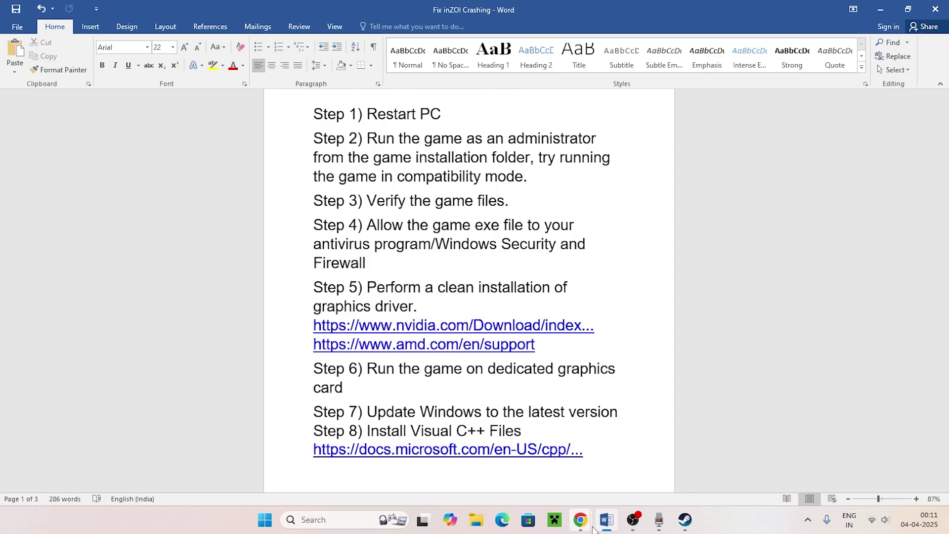
- Switch to Chrome and find NVIDIA drivers for GeForce, GeForce RTX 50 Series (Notebooks), RTX 5090 Laptop GPU on Windows 11, and look over the results
{"action": "mouse_move", "coordinate": [588, 527]}
{"action": "left_click", "coordinate": [630, 473]}
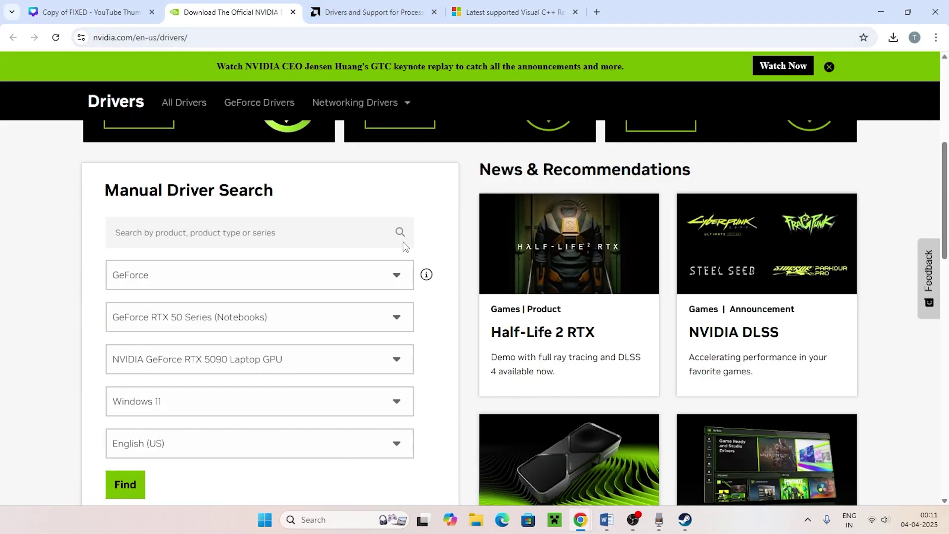
{"action": "scroll", "coordinate": [369, 272], "scroll_direction": "up", "scroll_amount": 5}
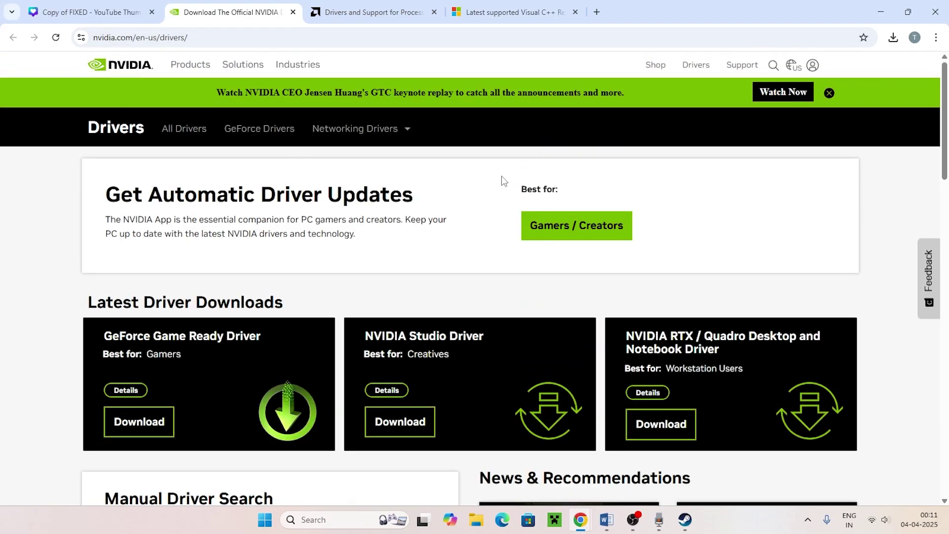
{"action": "scroll", "coordinate": [503, 182], "scroll_direction": "down", "scroll_amount": 8}
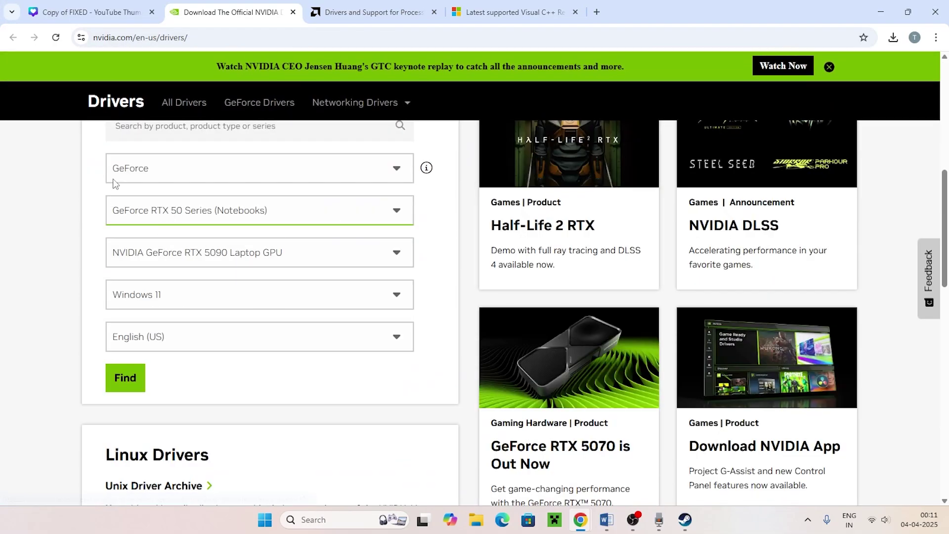
{"action": "left_click", "coordinate": [155, 175]}
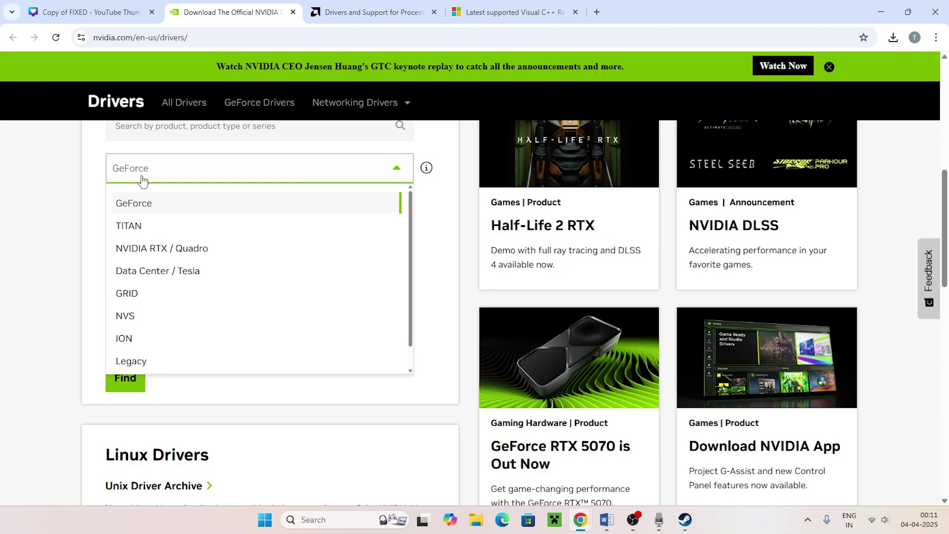
{"action": "left_click", "coordinate": [151, 203]}
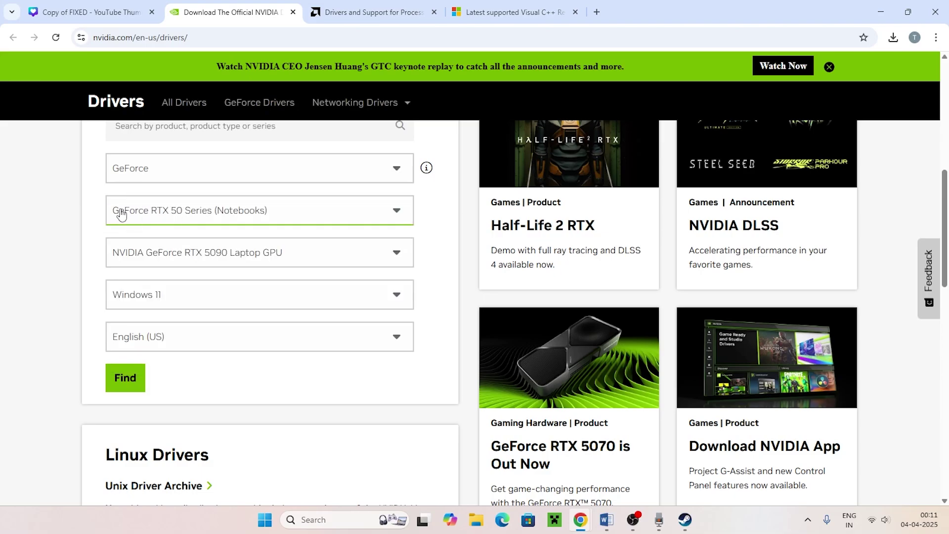
{"action": "left_click", "coordinate": [276, 207]}
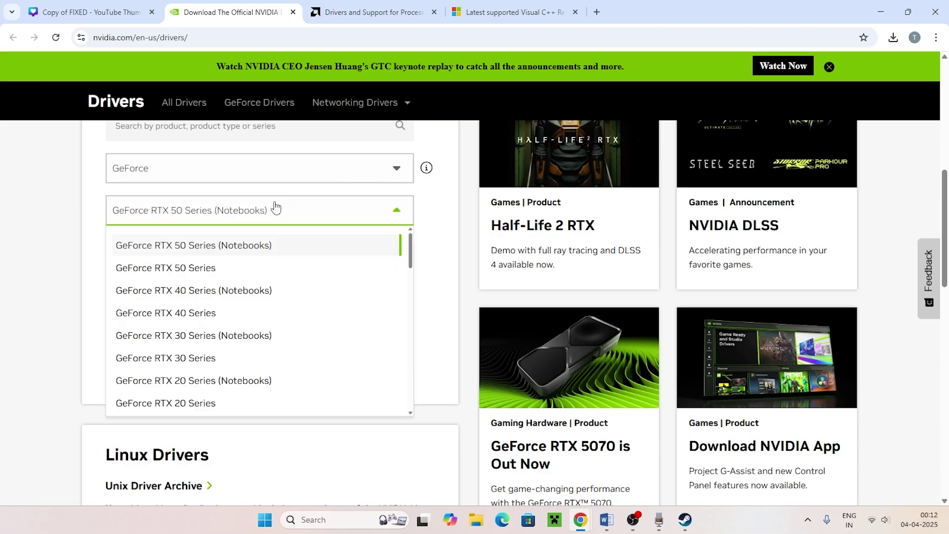
{"action": "left_click", "coordinate": [247, 245]}
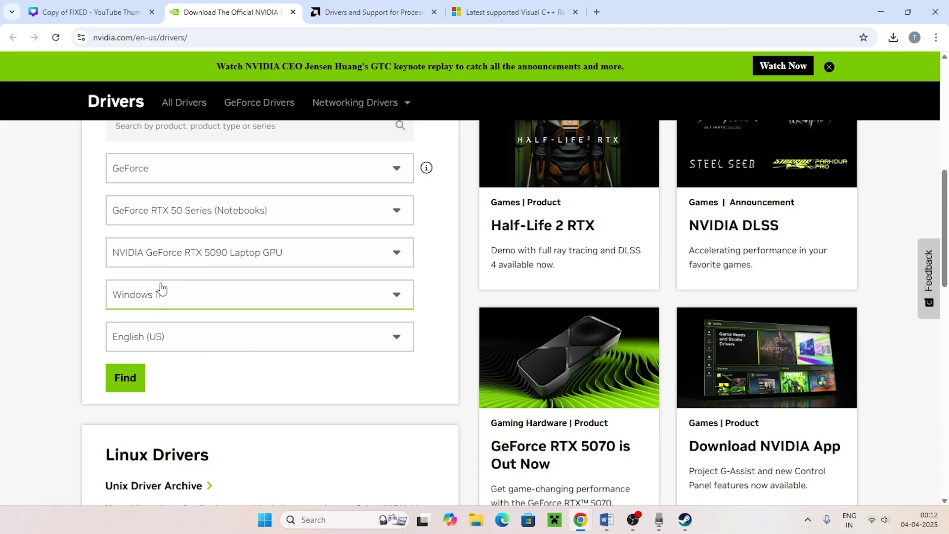
{"action": "left_click", "coordinate": [127, 378]}
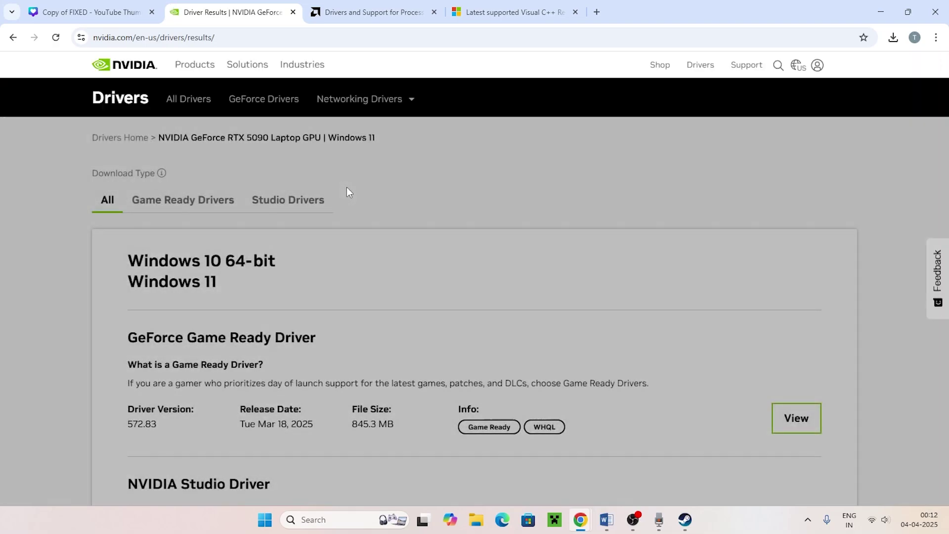
{"action": "scroll", "coordinate": [346, 187], "scroll_direction": "down", "scroll_amount": 5}
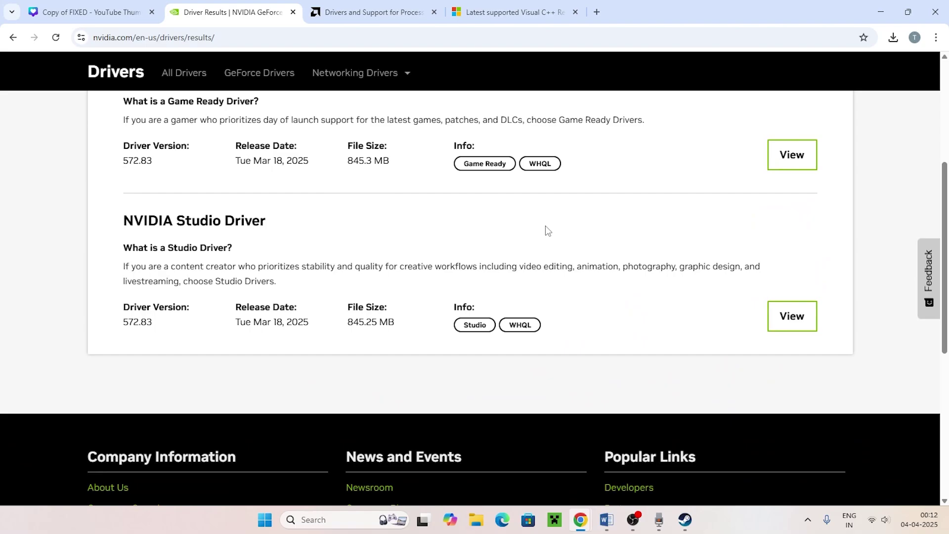
{"action": "scroll", "coordinate": [815, 254], "scroll_direction": "up", "scroll_amount": 2}
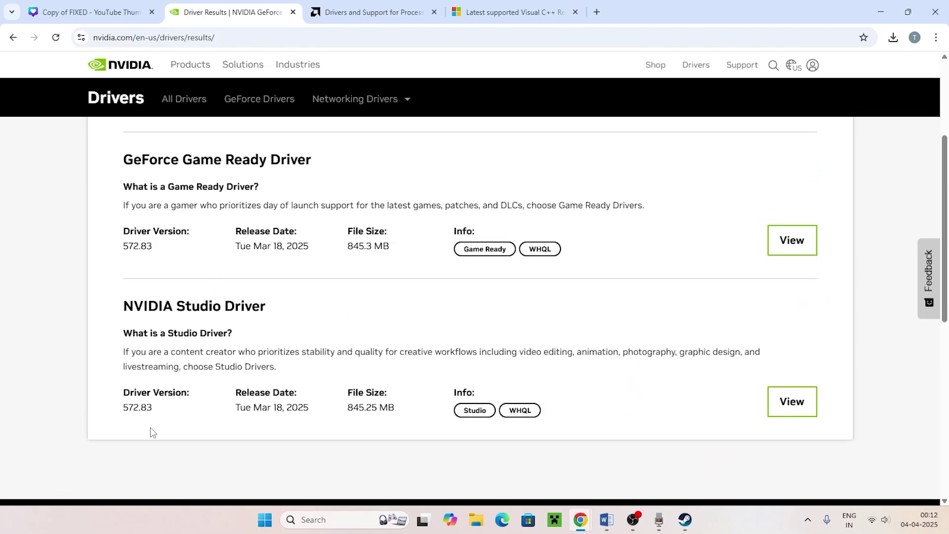
- On AMD's driver support page, look up drivers for Graphics, Radeon RX, Radeon RX 5000 Series, AMD Radeon RX 5700
{"action": "left_click", "coordinate": [346, 12]}
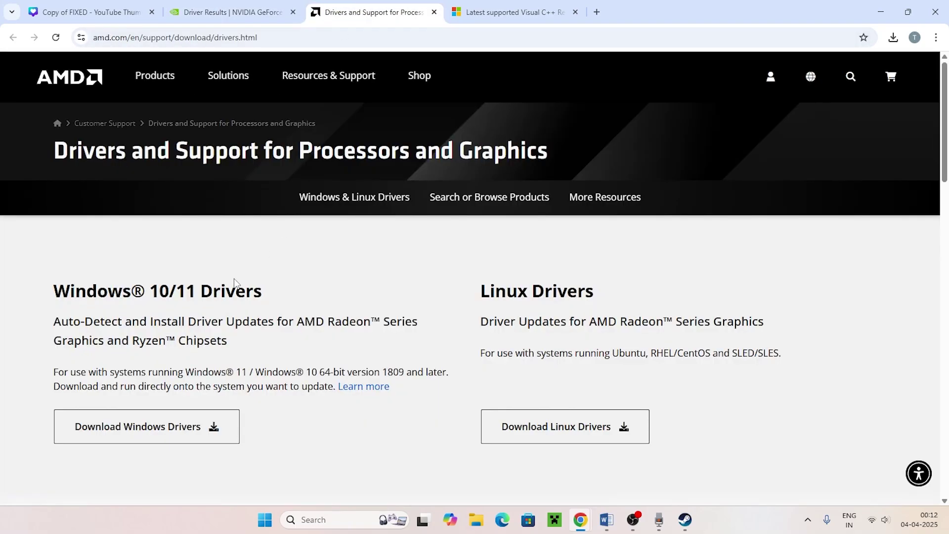
{"action": "scroll", "coordinate": [160, 297], "scroll_direction": "down", "scroll_amount": 8}
{"action": "left_click", "coordinate": [98, 271]}
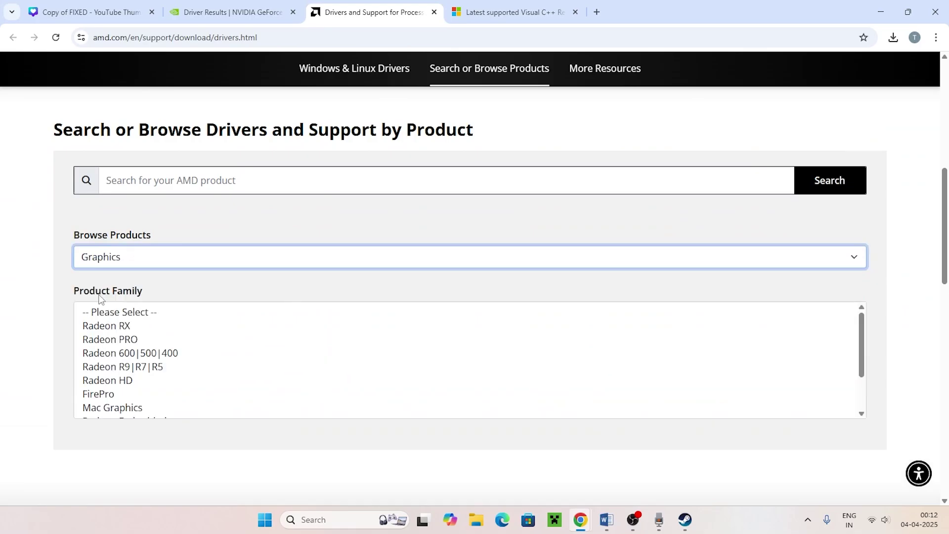
{"action": "left_click", "coordinate": [118, 327]}
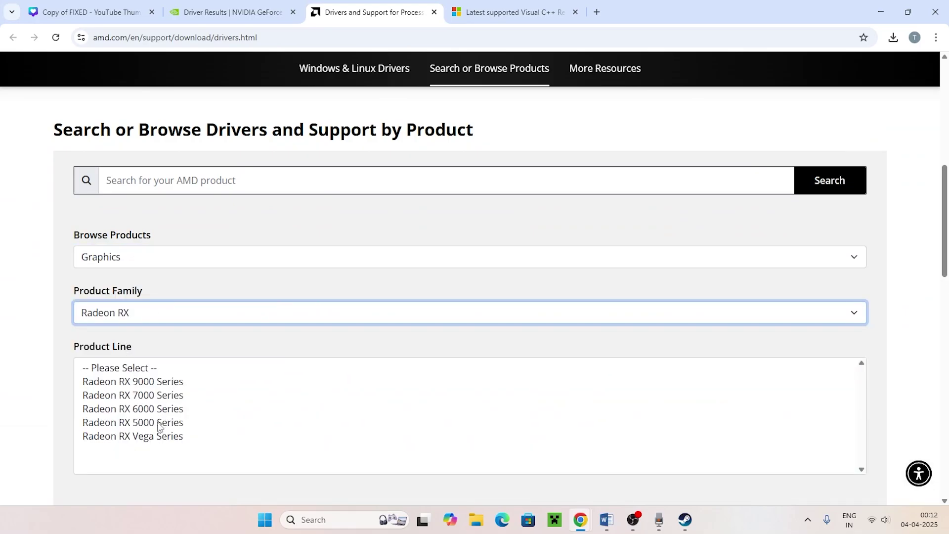
{"action": "left_click", "coordinate": [159, 423]}
{"action": "scroll", "coordinate": [173, 366], "scroll_direction": "down", "scroll_amount": 2}
{"action": "left_click", "coordinate": [184, 347]}
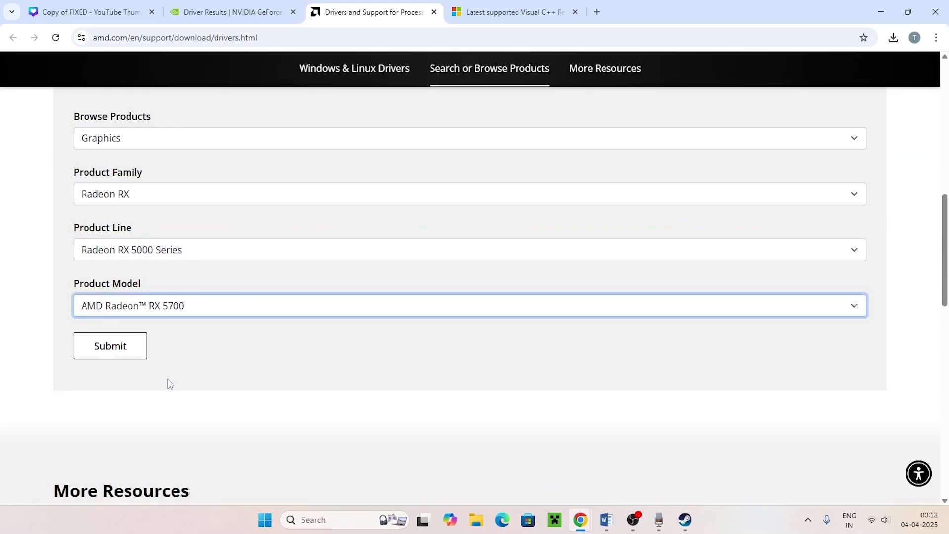
{"action": "left_click", "coordinate": [109, 357]}
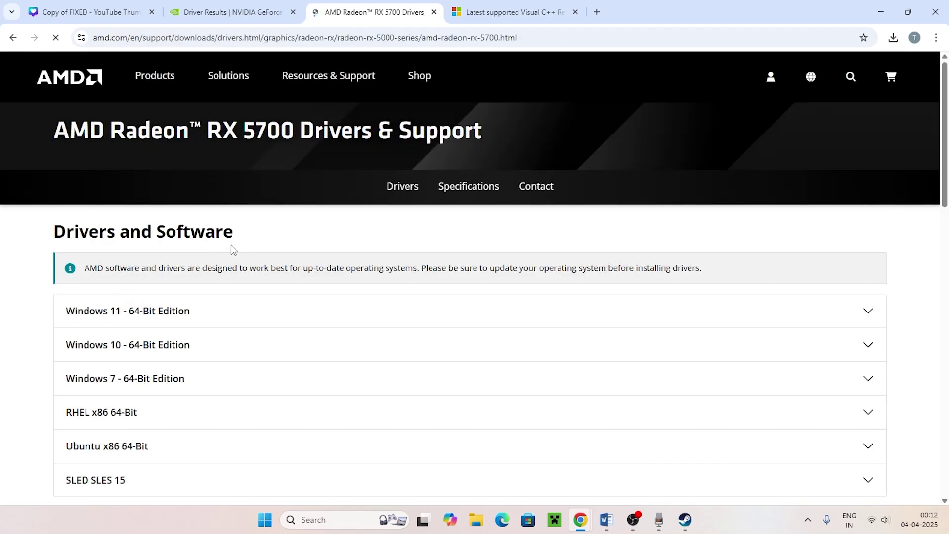
- Look over AMD's driver list by operating system, and examine the X64 and X86 downloads on the Microsoft Visual C++ Redistributable page
{"action": "scroll", "coordinate": [207, 233], "scroll_direction": "down", "scroll_amount": 2}
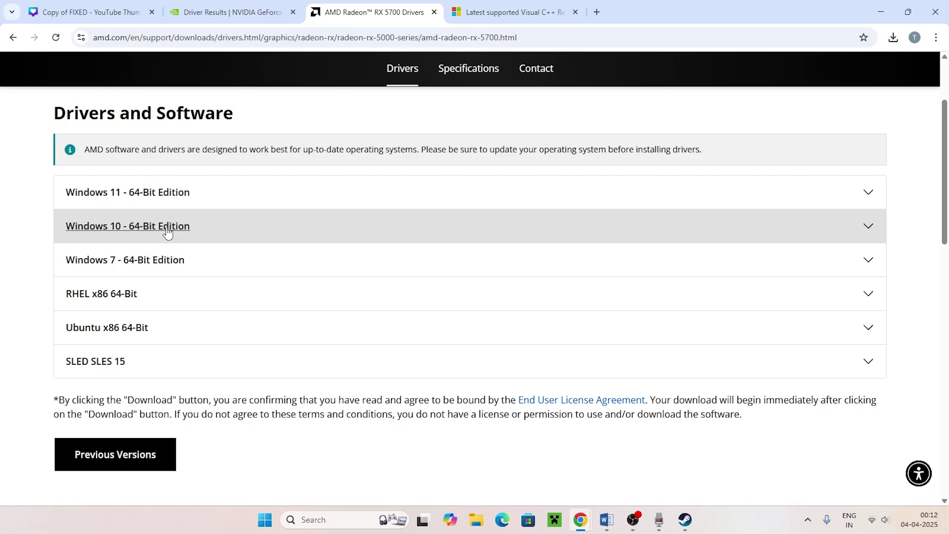
{"action": "left_click", "coordinate": [511, 11]}
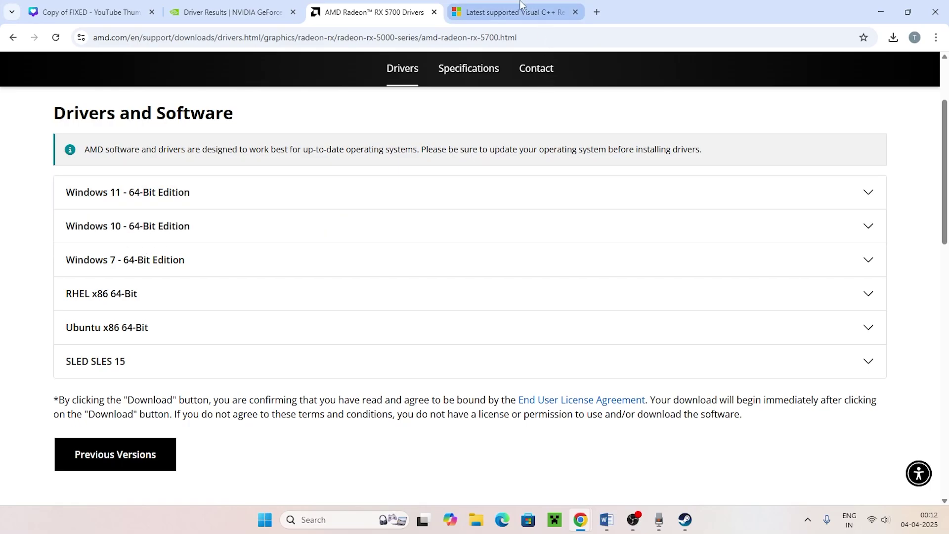
{"action": "left_click_drag", "start_coordinate": [550, 301], "coordinate": [256, 272]}
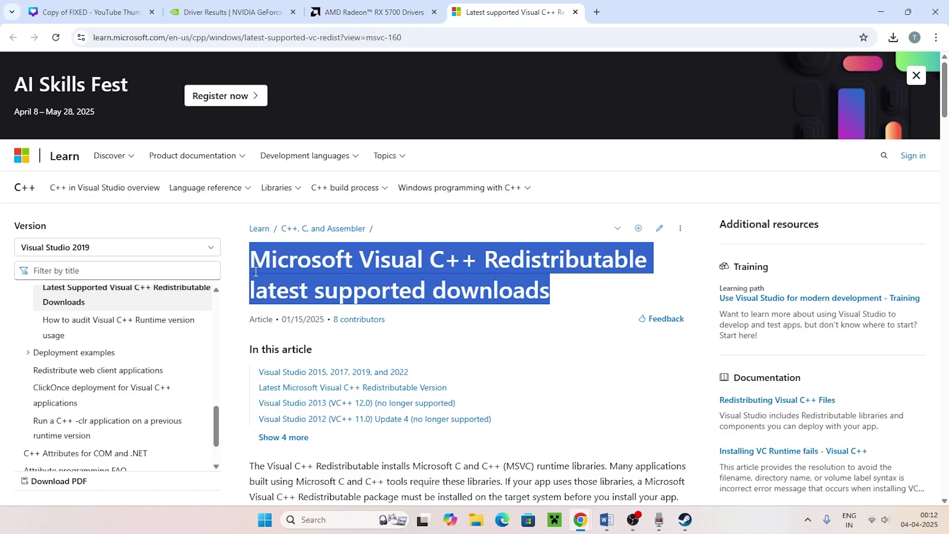
{"action": "left_click", "coordinate": [572, 305]}
{"action": "scroll", "coordinate": [445, 297], "scroll_direction": "down", "scroll_amount": 15}
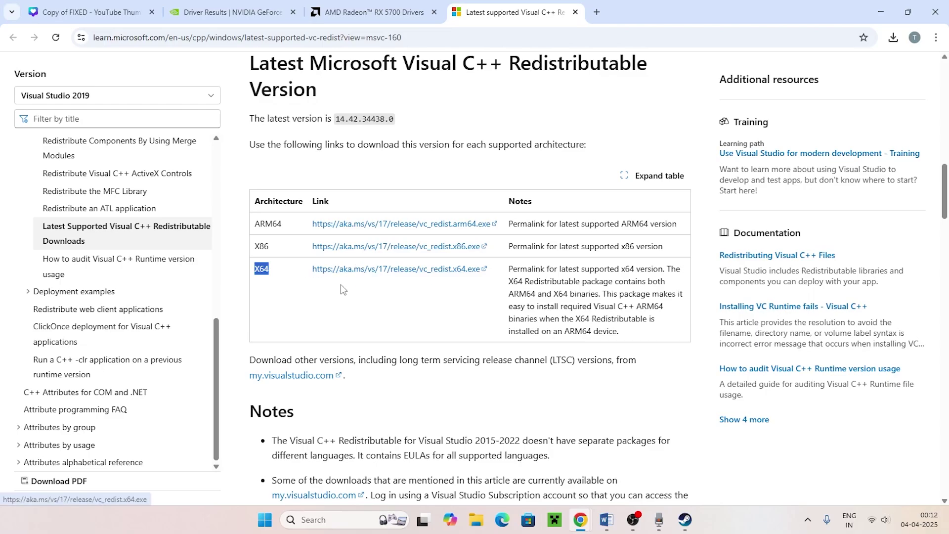
{"action": "left_click", "coordinate": [260, 255]}
{"action": "left_click_drag", "start_coordinate": [255, 247], "coordinate": [274, 252]}
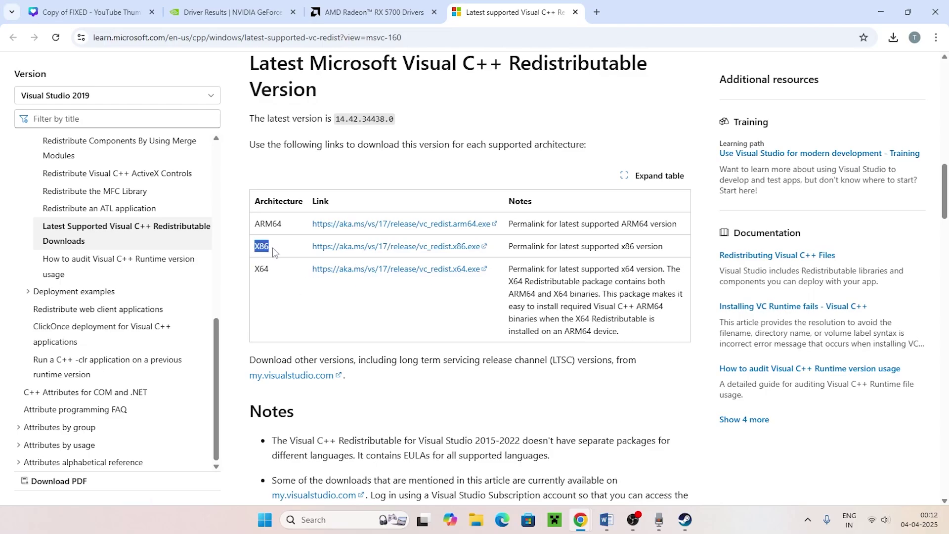
{"action": "left_click", "coordinate": [331, 325]}
- Return to the Word document and review Step 6 about running the game on the dedicated graphics card
{"action": "left_click", "coordinate": [881, 11]}
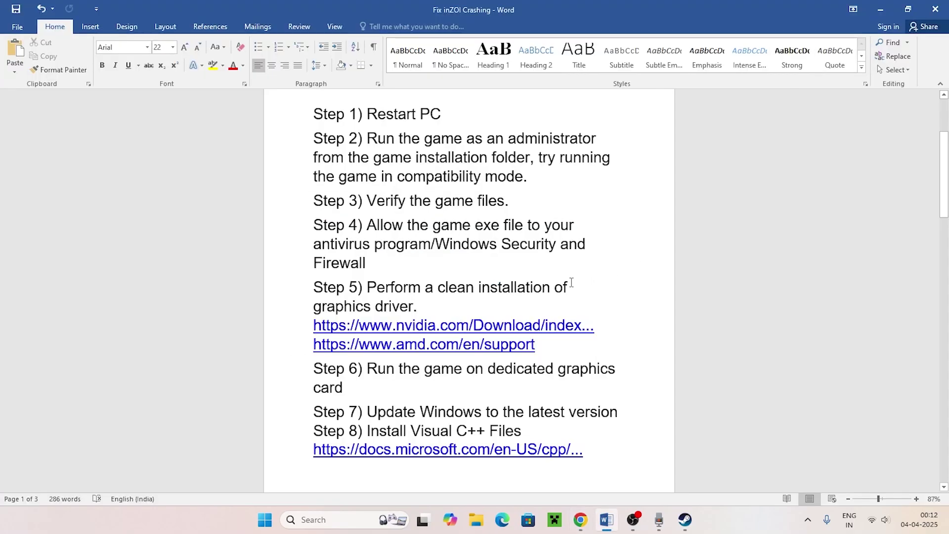
{"action": "scroll", "coordinate": [534, 222], "scroll_direction": "down", "scroll_amount": 2}
{"action": "left_click_drag", "start_coordinate": [374, 274], "coordinate": [576, 290]}
{"action": "left_click", "coordinate": [577, 289]}
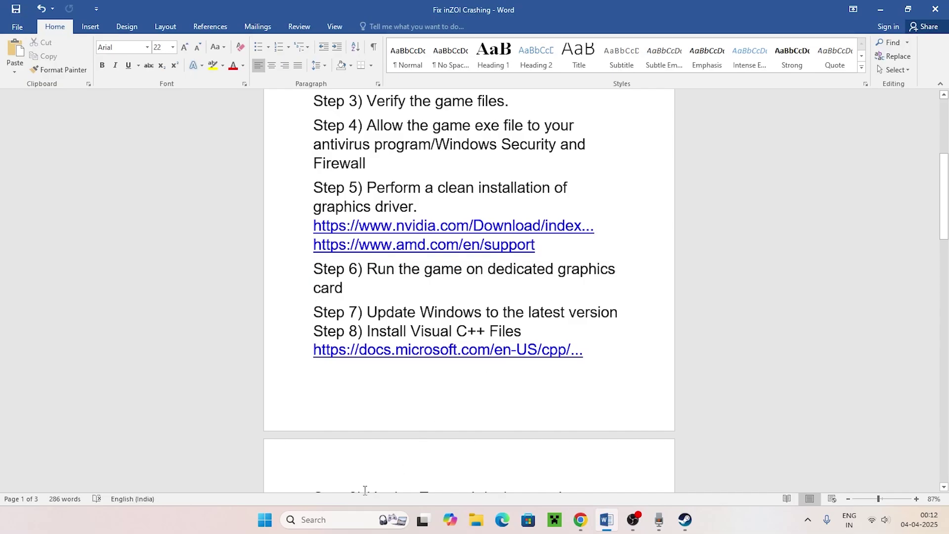
- In the Windows graphics settings, add the launcher application from D:\SteamLibrary\steamapps\common\The Last of Us Part II as a desktop app
{"action": "left_click", "coordinate": [309, 519]}
{"action": "type", "text": "graphics settings"}
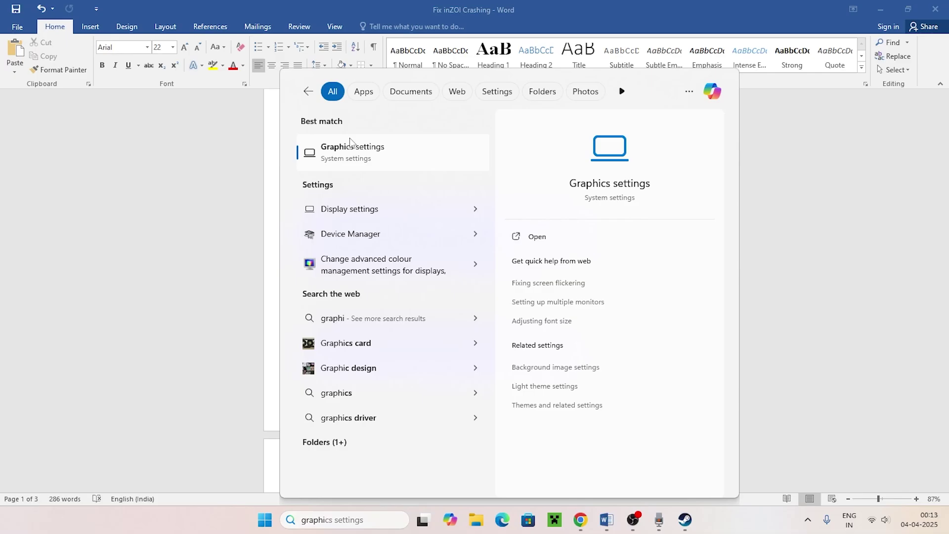
{"action": "left_click", "coordinate": [329, 149]}
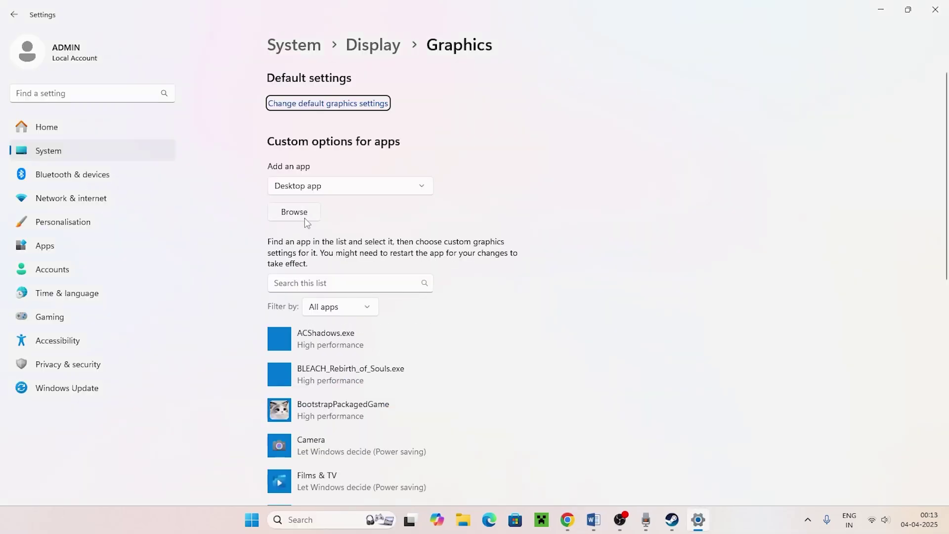
{"action": "left_click", "coordinate": [299, 213]}
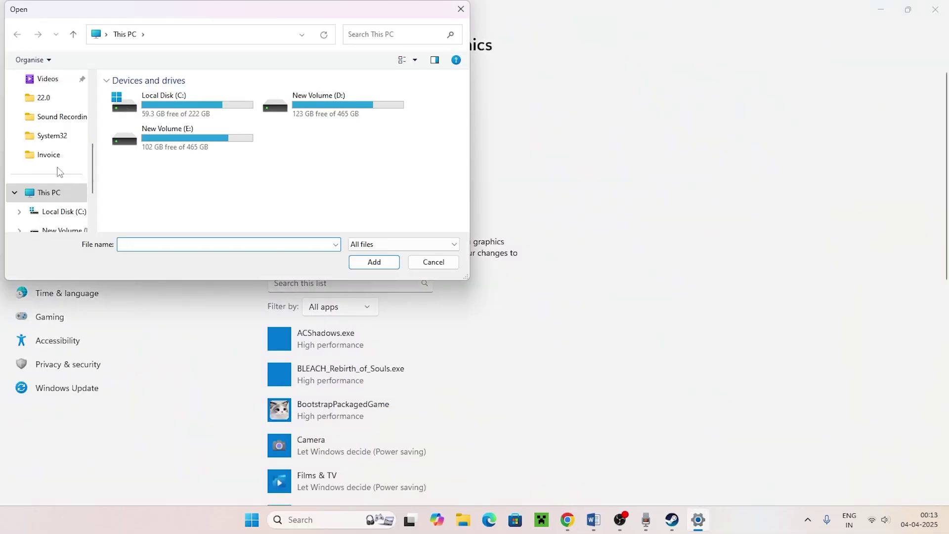
{"action": "double_click", "coordinate": [313, 110]}
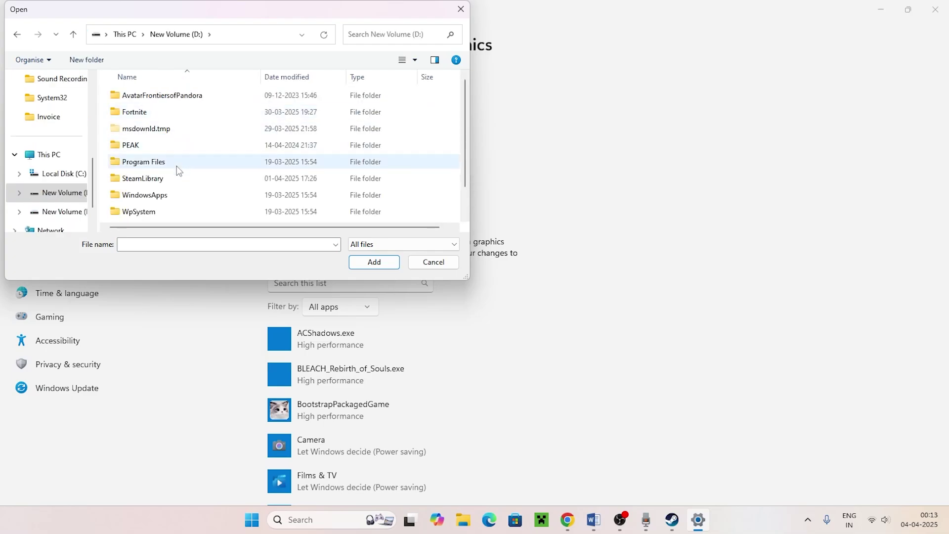
{"action": "double_click", "coordinate": [157, 178]}
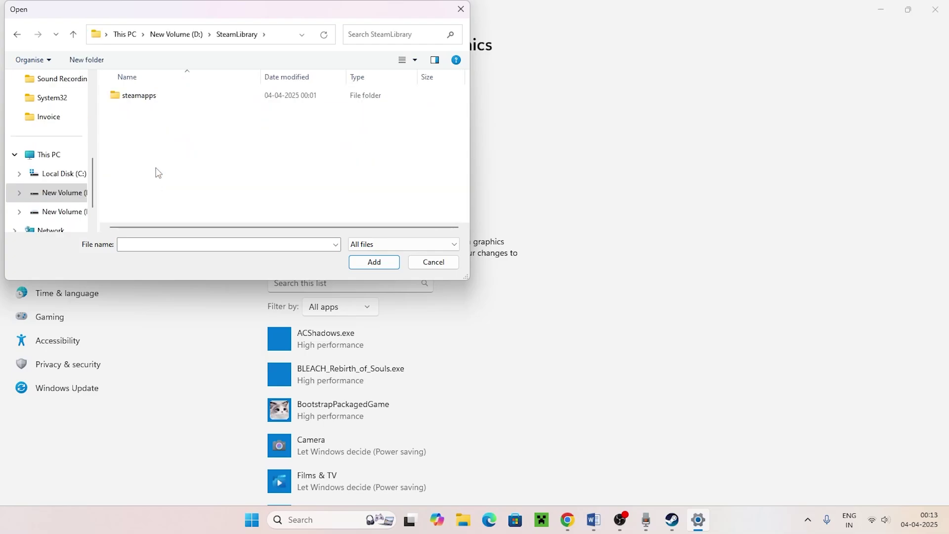
{"action": "double_click", "coordinate": [154, 102]}
{"action": "double_click", "coordinate": [155, 102]}
{"action": "scroll", "coordinate": [156, 163], "scroll_direction": "down", "scroll_amount": 7}
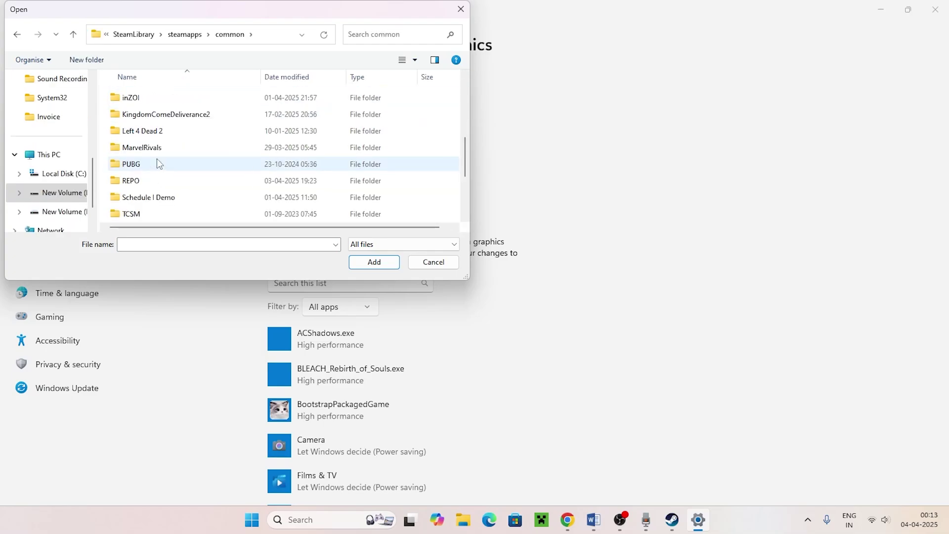
{"action": "scroll", "coordinate": [156, 158], "scroll_direction": "down", "scroll_amount": 1}
{"action": "double_click", "coordinate": [160, 134]}
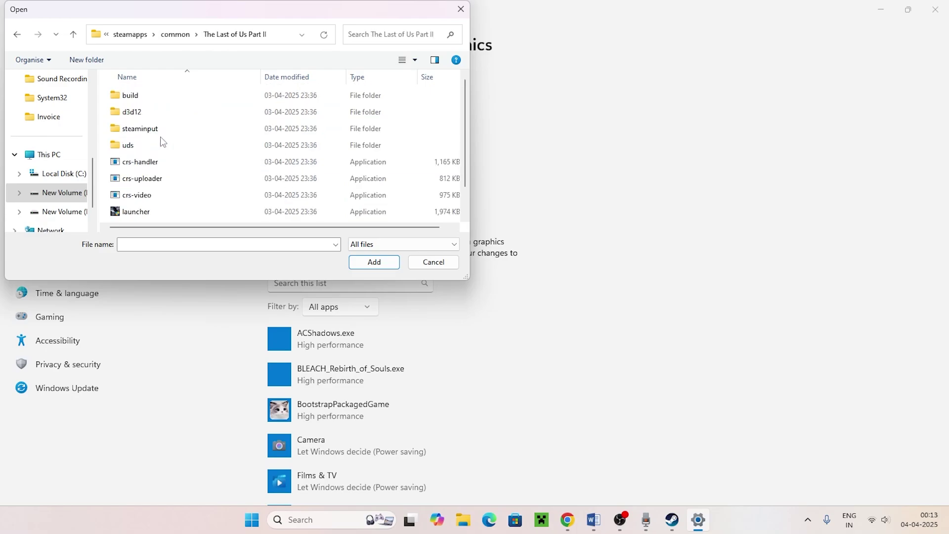
{"action": "scroll", "coordinate": [165, 148], "scroll_direction": "down", "scroll_amount": 1}
{"action": "left_click", "coordinate": [138, 183]}
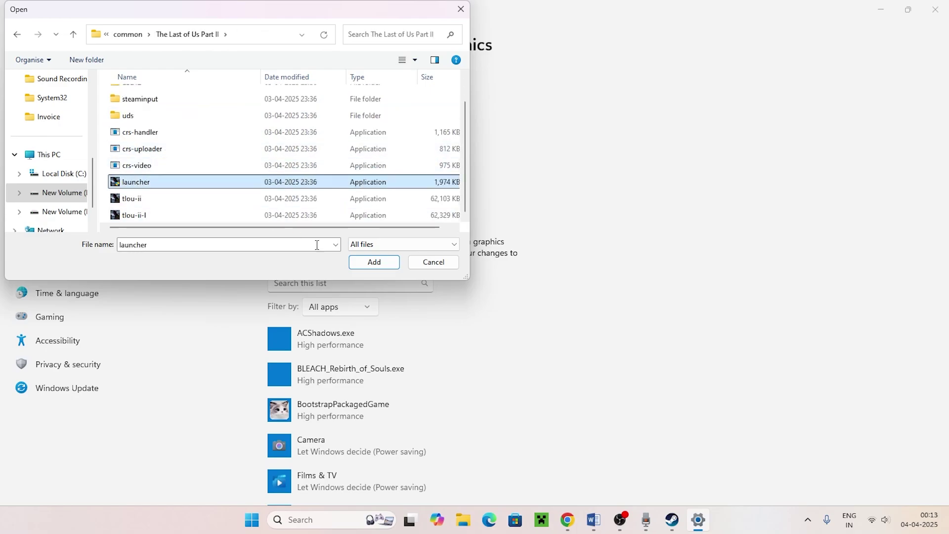
{"action": "left_click", "coordinate": [374, 262]}
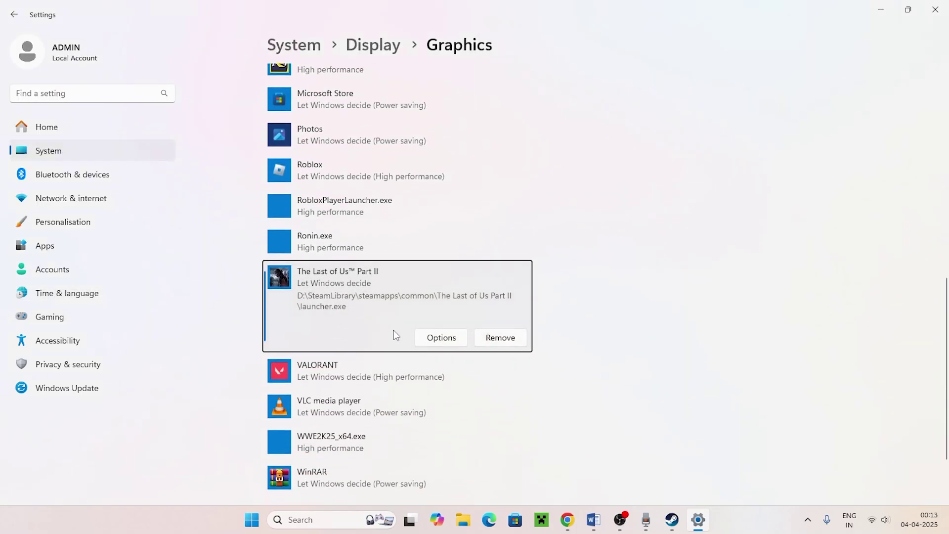
- Set the graphics preference of The Last of Us Part II to High performance, save it, and close Settings
{"action": "left_click", "coordinate": [425, 338]}
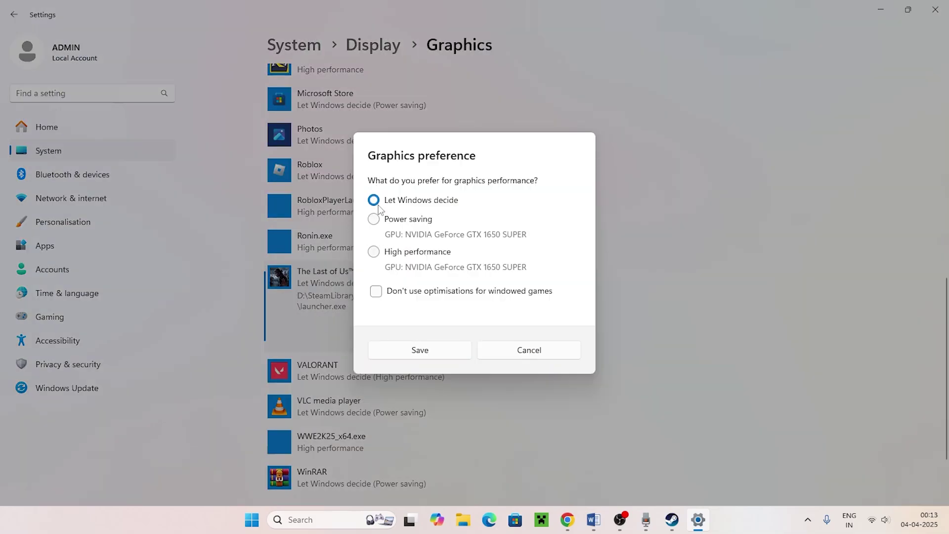
{"action": "left_click", "coordinate": [382, 253]}
{"action": "left_click", "coordinate": [429, 353]}
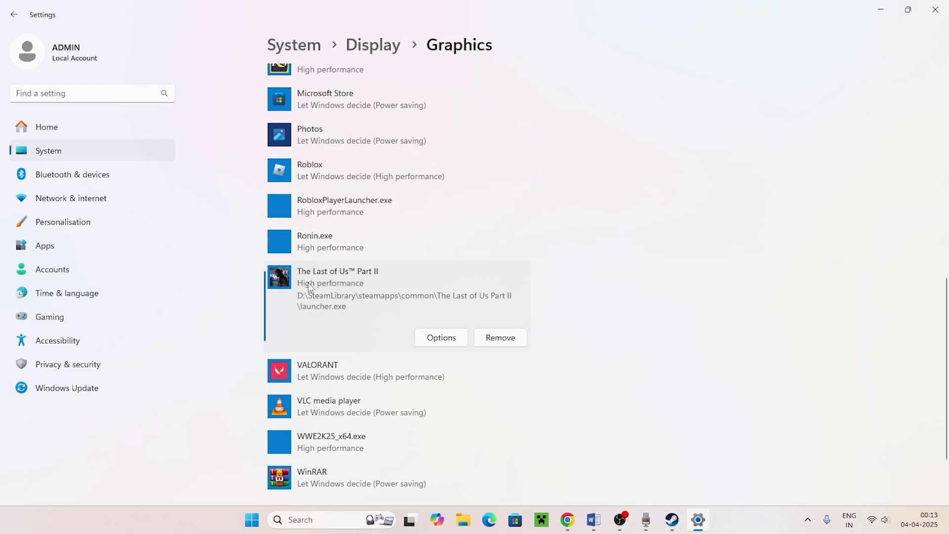
{"action": "left_click", "coordinate": [946, 5]}
- Review Step 7 in the Word document about updating Windows to the latest version
{"action": "scroll", "coordinate": [390, 265], "scroll_direction": "down", "scroll_amount": 4}
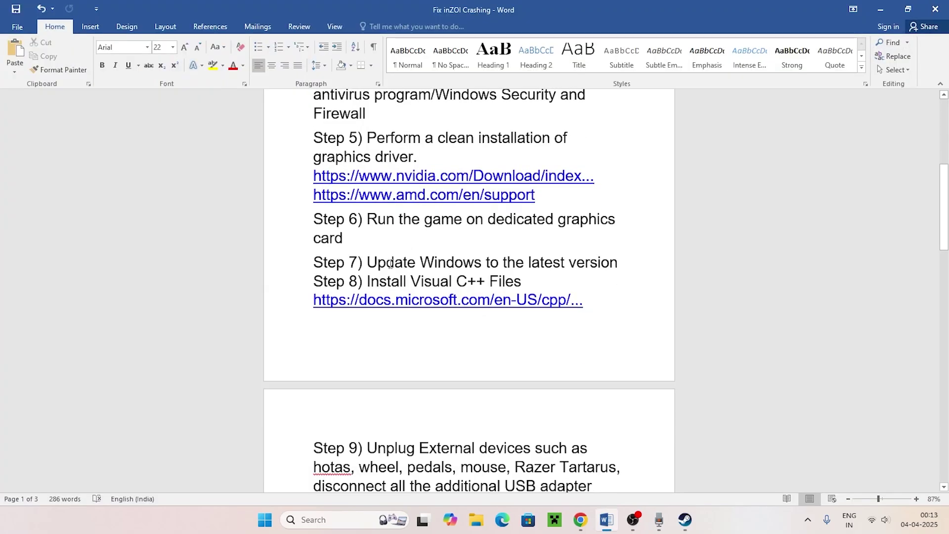
{"action": "left_click_drag", "start_coordinate": [314, 238], "coordinate": [635, 239]}
{"action": "left_click", "coordinate": [621, 238]}
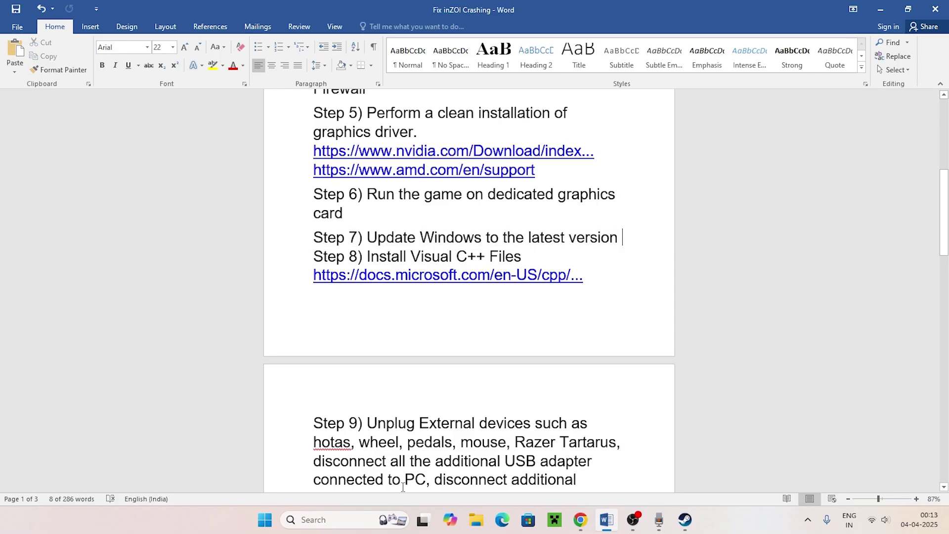
- Open Windows Update in Settings, examine the update status and available updates, and minimize the window
{"action": "left_click", "coordinate": [344, 527]}
{"action": "type", "text": "settings"}
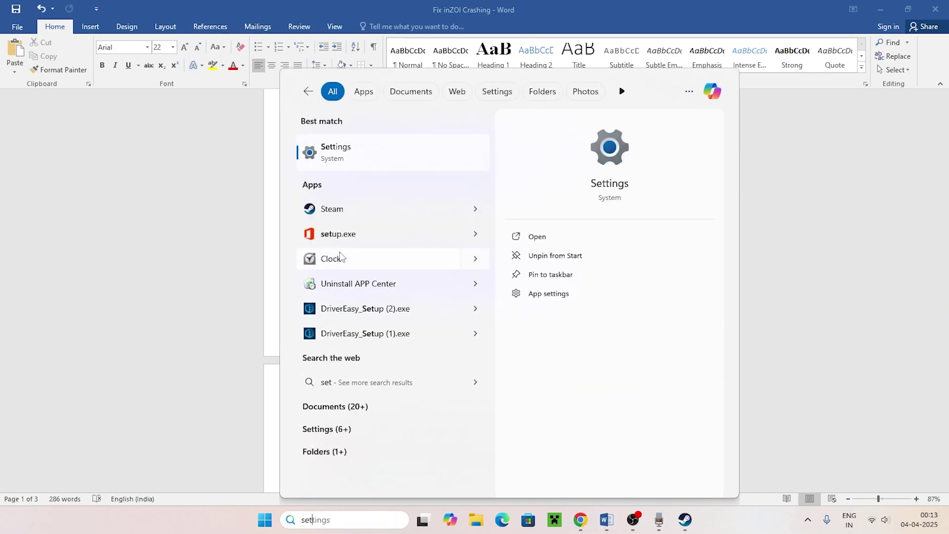
{"action": "left_click", "coordinate": [343, 161]}
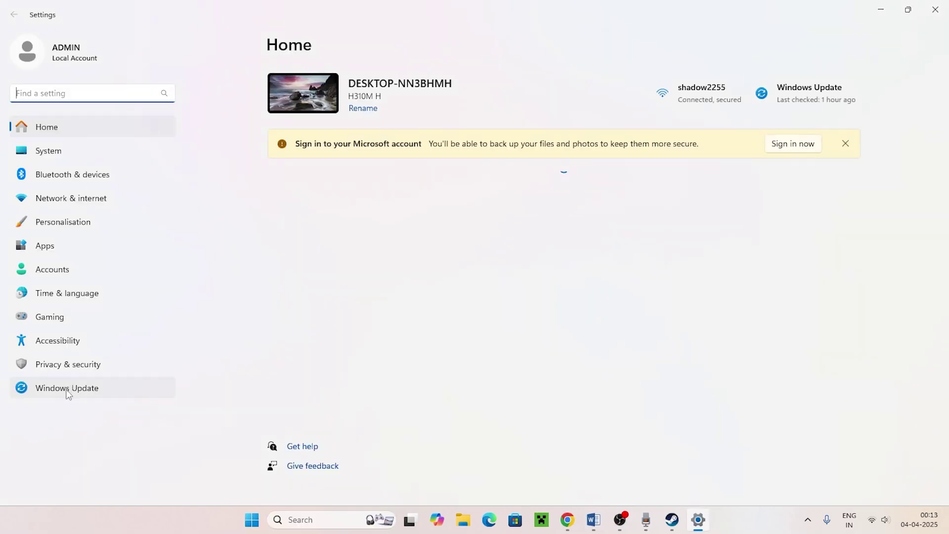
{"action": "left_click", "coordinate": [67, 390]}
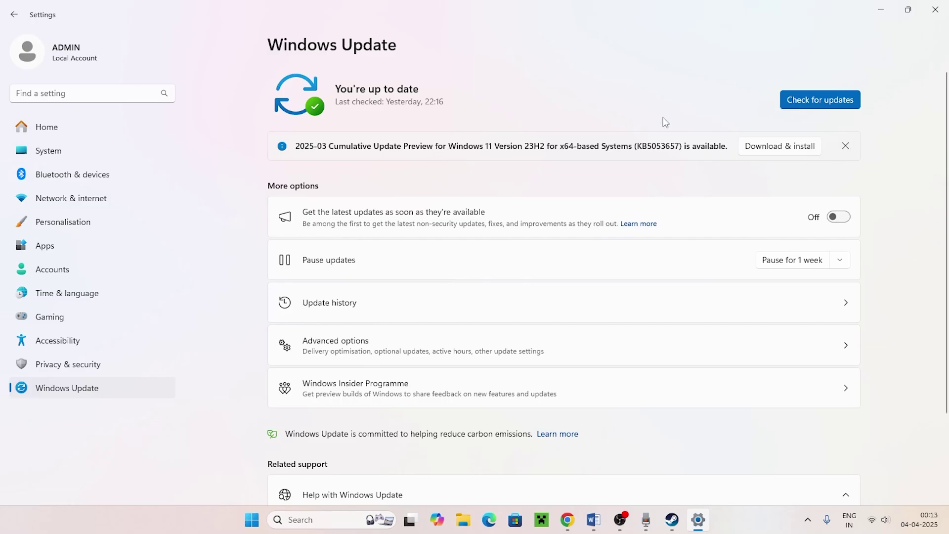
{"action": "left_click", "coordinate": [892, 15]}
- Review Step 8 in the Word document about installing the Visual C++ files and its download link
{"action": "scroll", "coordinate": [385, 282], "scroll_direction": "down", "scroll_amount": 3}
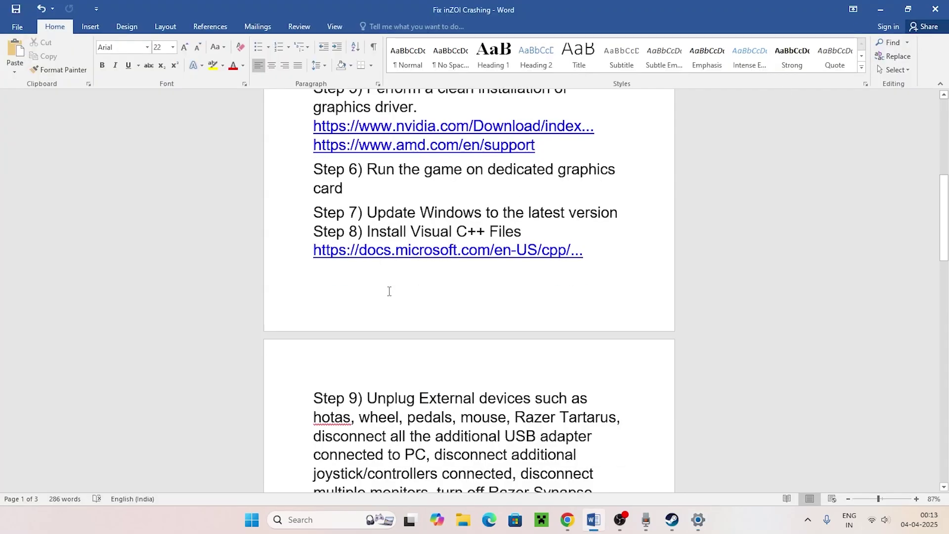
{"action": "left_click_drag", "start_coordinate": [368, 182], "coordinate": [588, 207]}
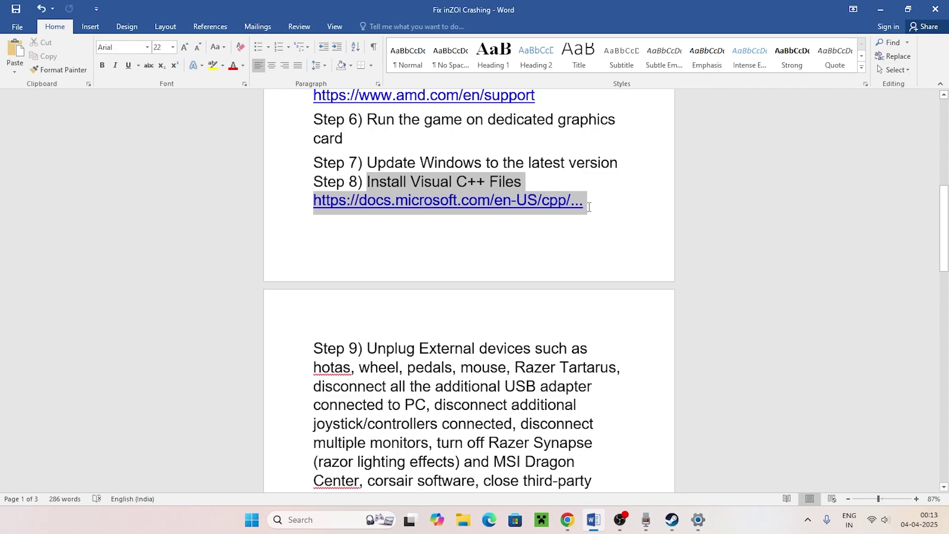
{"action": "left_click", "coordinate": [591, 247]}
- Read Step 9 in the Word document about unplugging external devices, disconnecting additional controllers and disabling the Steam Overlay
{"action": "scroll", "coordinate": [591, 248], "scroll_direction": "down", "scroll_amount": 5}
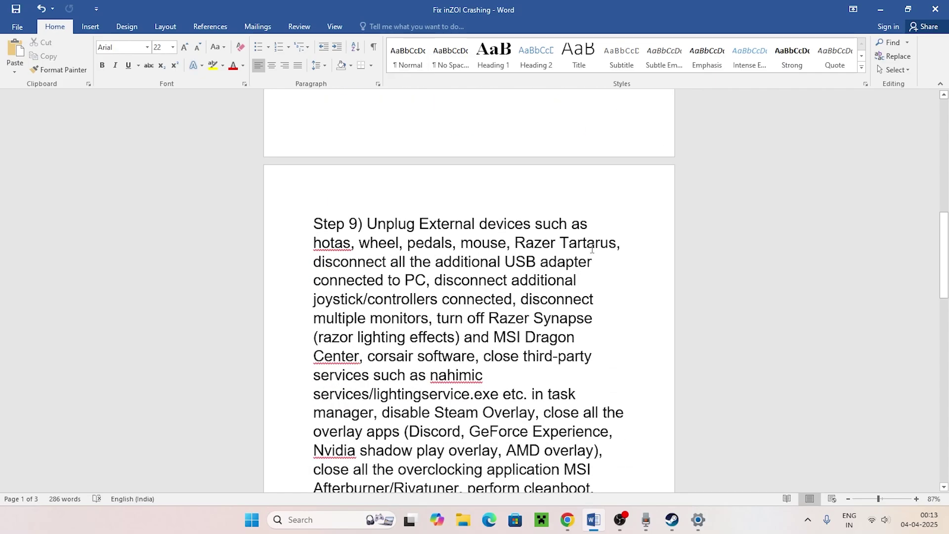
{"action": "left_click_drag", "start_coordinate": [363, 222], "coordinate": [616, 251]}
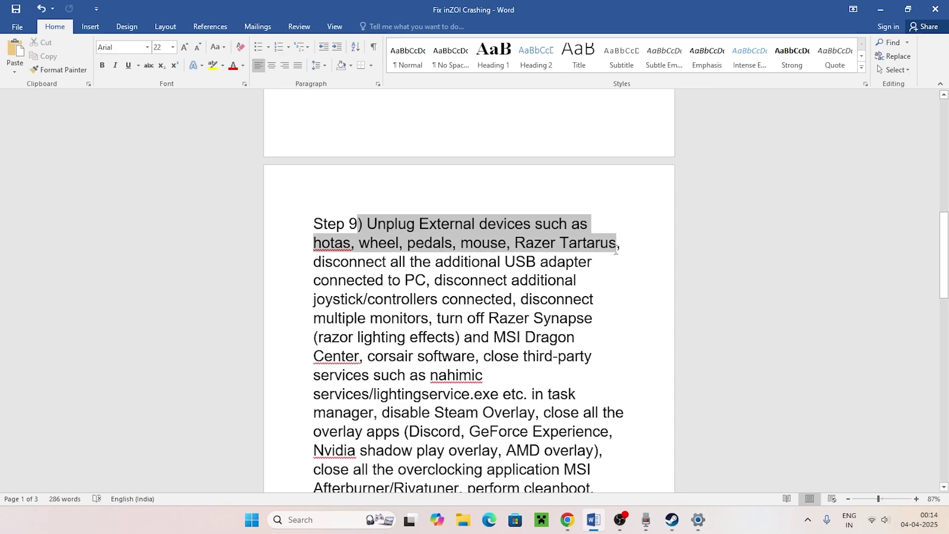
{"action": "left_click", "coordinate": [616, 251]}
{"action": "scroll", "coordinate": [622, 295], "scroll_direction": "down", "scroll_amount": 2}
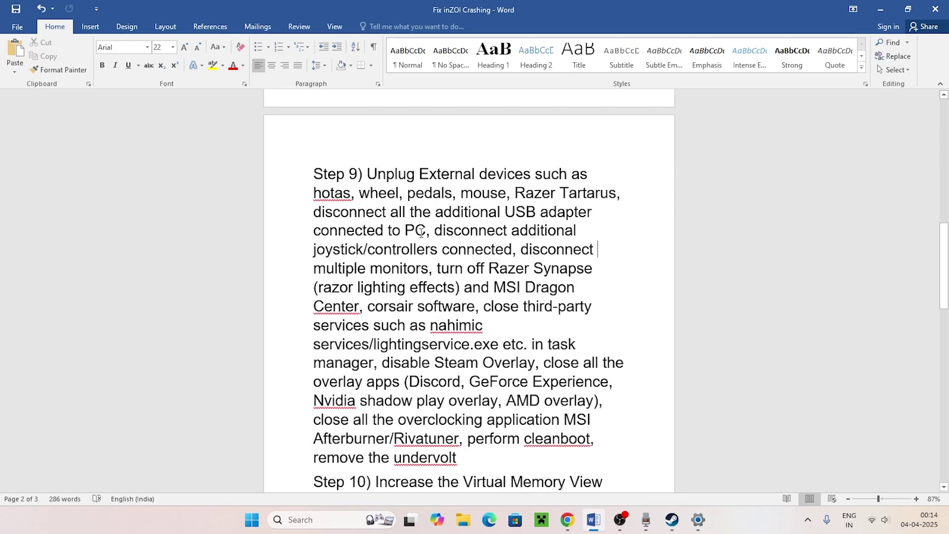
{"action": "left_click_drag", "start_coordinate": [432, 227], "coordinate": [513, 249]}
{"action": "left_click", "coordinate": [629, 278]}
{"action": "scroll", "coordinate": [631, 280], "scroll_direction": "down", "scroll_amount": 2}
{"action": "scroll", "coordinate": [631, 280], "scroll_direction": "down", "scroll_amount": 1}
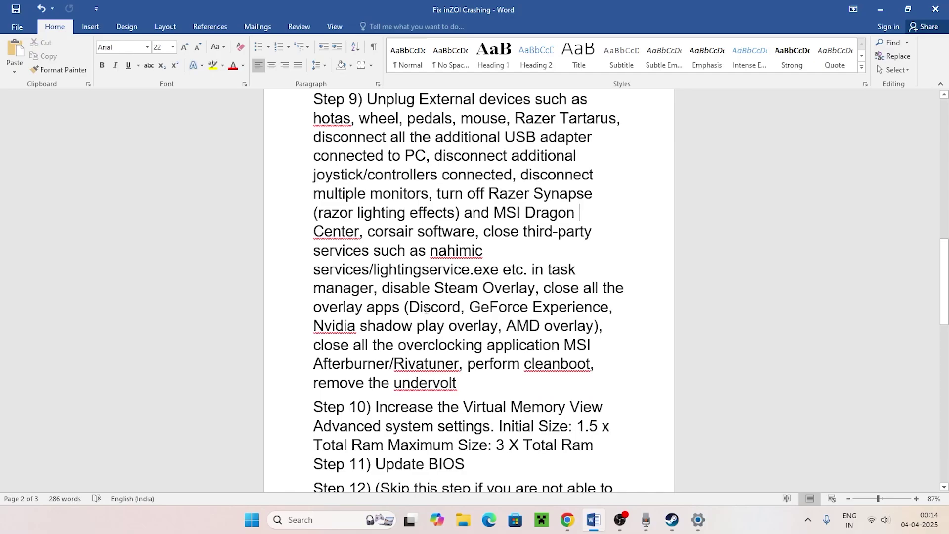
{"action": "left_click_drag", "start_coordinate": [389, 294], "coordinate": [512, 288]}
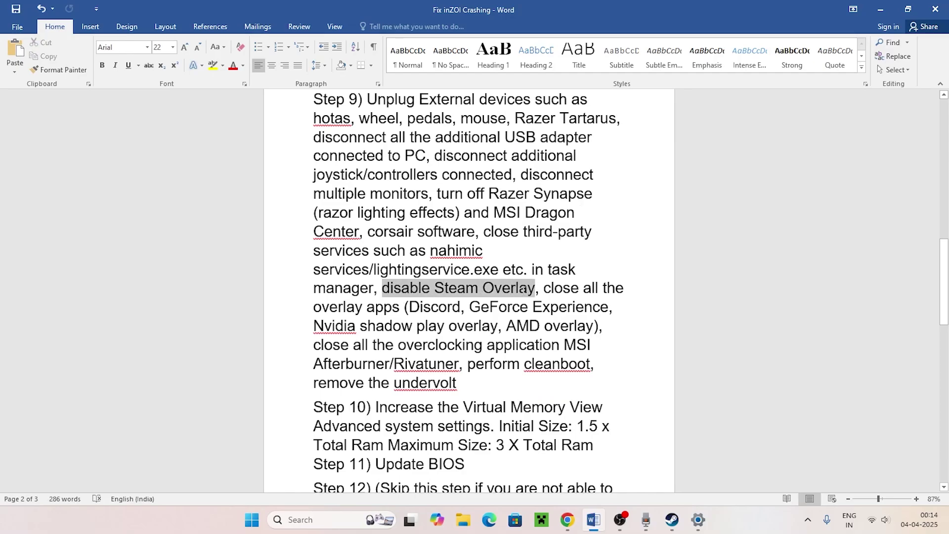
- Switch to Steam and check the in-game Steam Overlay setting in The Last of Us Part II Remastered's properties
{"action": "left_click", "coordinate": [672, 519]}
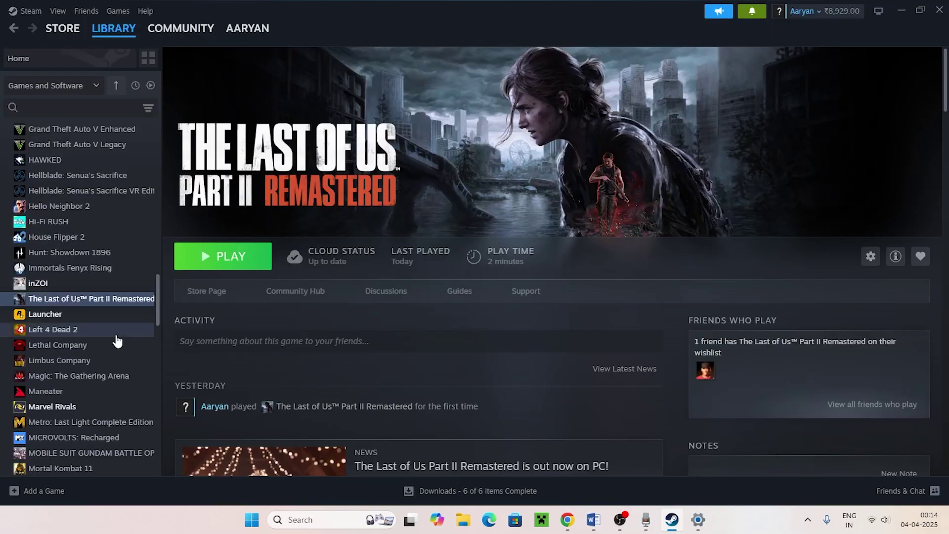
{"action": "right_click", "coordinate": [85, 302]}
{"action": "left_click", "coordinate": [121, 387]}
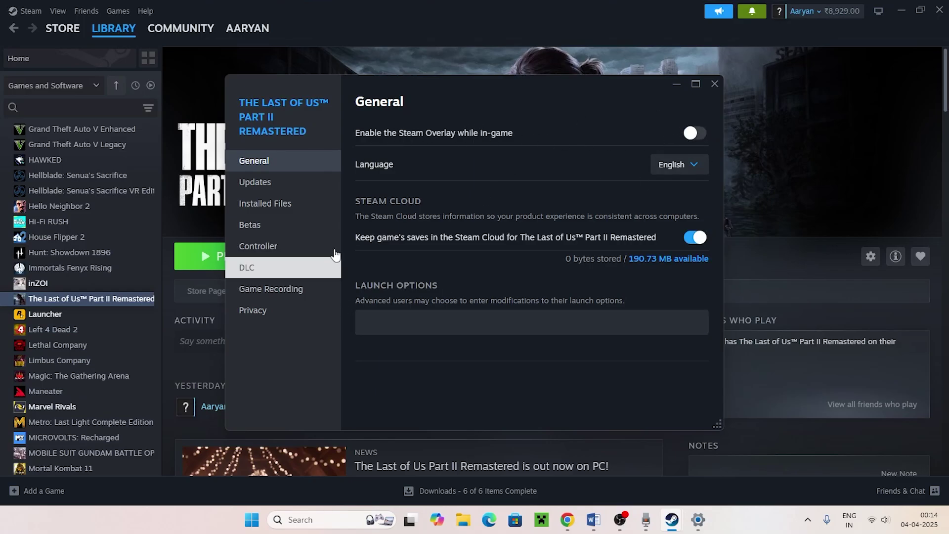
{"action": "left_click", "coordinate": [682, 85]}
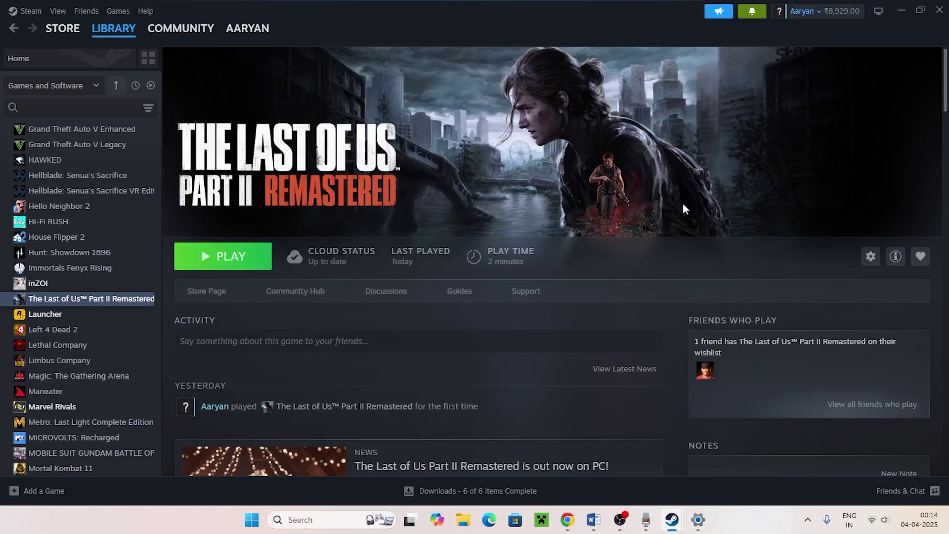
- Return to the Word document and review the part of Step 9 about overlay apps, overclocking applications and clean boot
{"action": "left_click", "coordinate": [595, 518]}
{"action": "scroll", "coordinate": [542, 249], "scroll_direction": "down", "scroll_amount": 1}
{"action": "scroll", "coordinate": [542, 248], "scroll_direction": "down", "scroll_amount": 1}
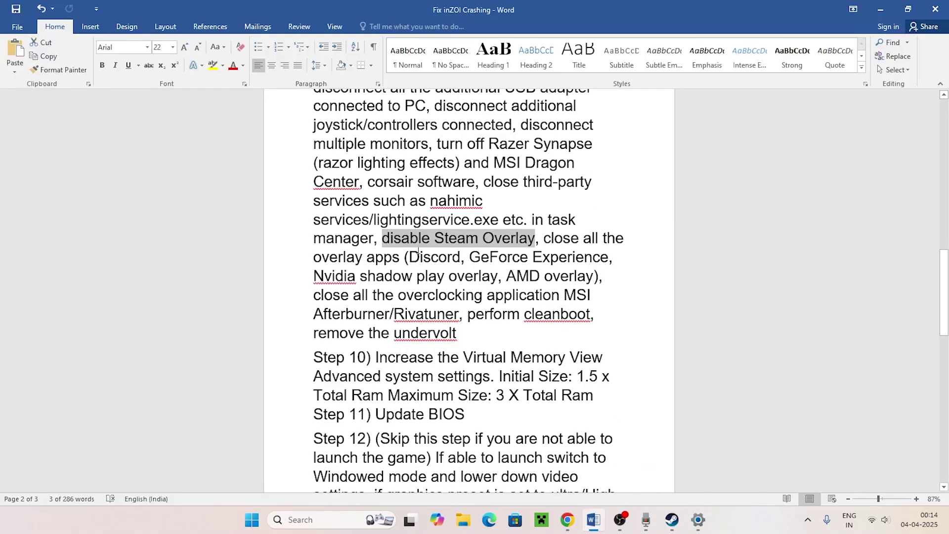
{"action": "left_click_drag", "start_coordinate": [318, 257], "coordinate": [592, 315]}
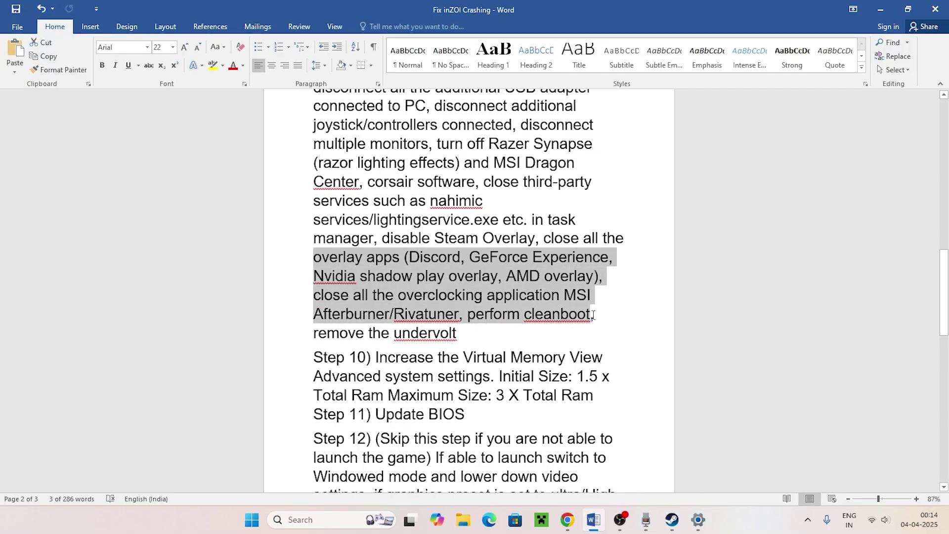
- Switch from the Word document to Steam, exit Big Picture Mode and decline the Valve hardware survey
{"action": "left_click", "coordinate": [623, 320]}
{"action": "left_click", "coordinate": [881, 9]}
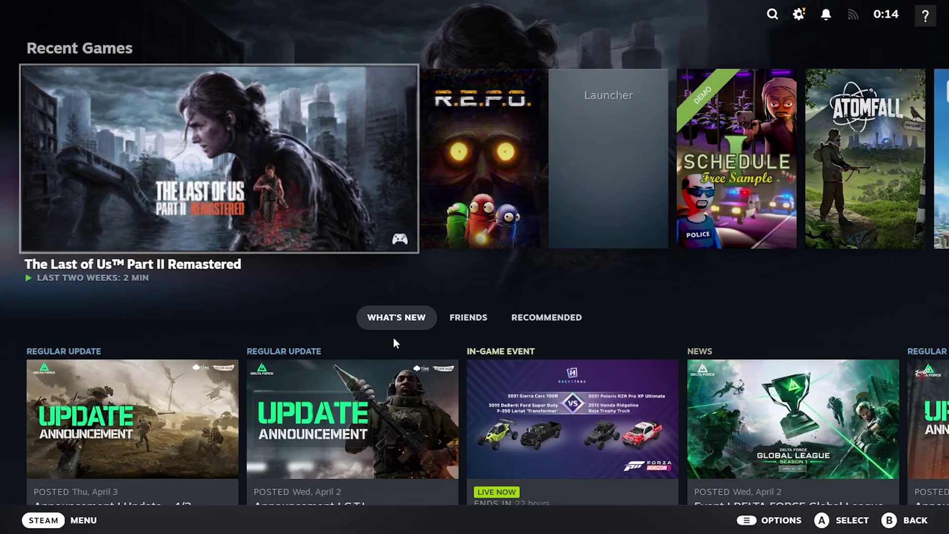
{"action": "key", "text": "ctrl+1"}
{"action": "left_click", "coordinate": [37, 388]}
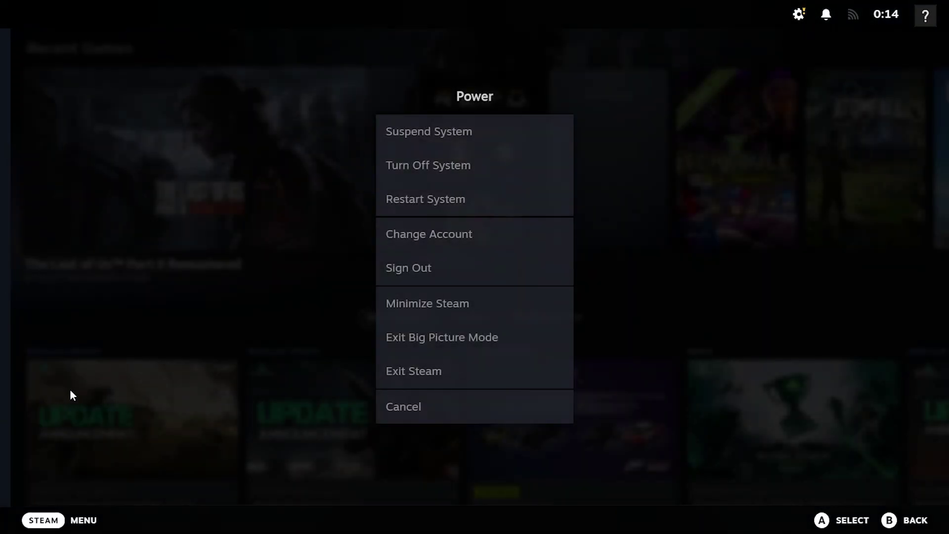
{"action": "left_click", "coordinate": [446, 337]}
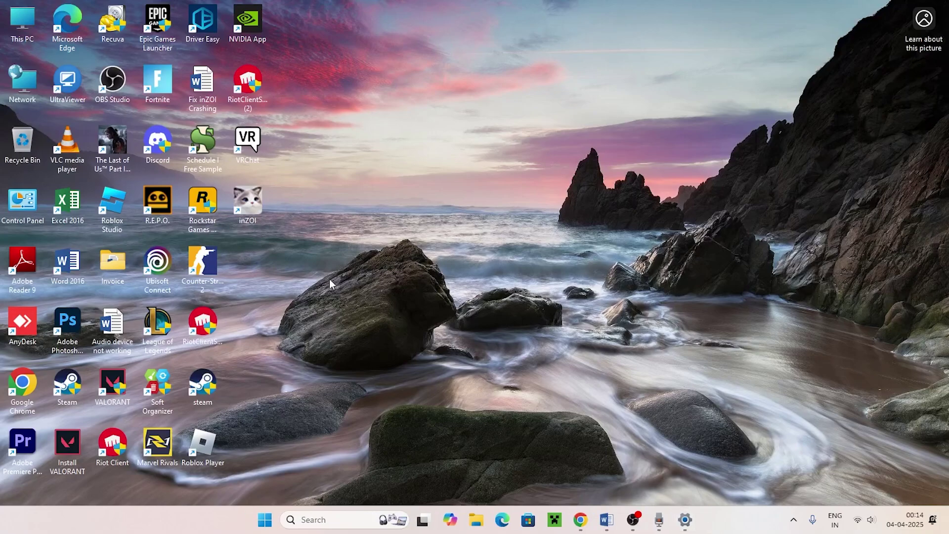
{"action": "right_click", "coordinate": [329, 308]}
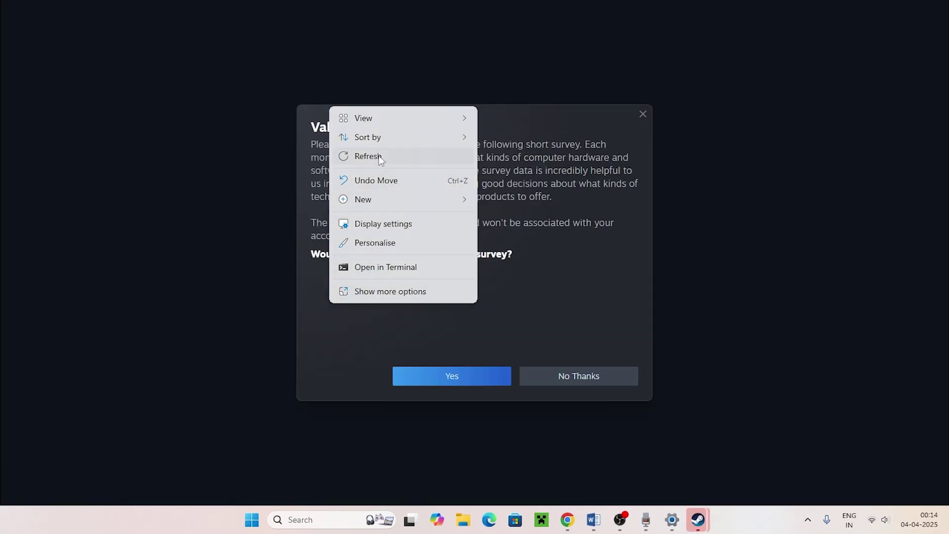
{"action": "left_click", "coordinate": [381, 159]}
{"action": "left_click", "coordinate": [584, 374]}
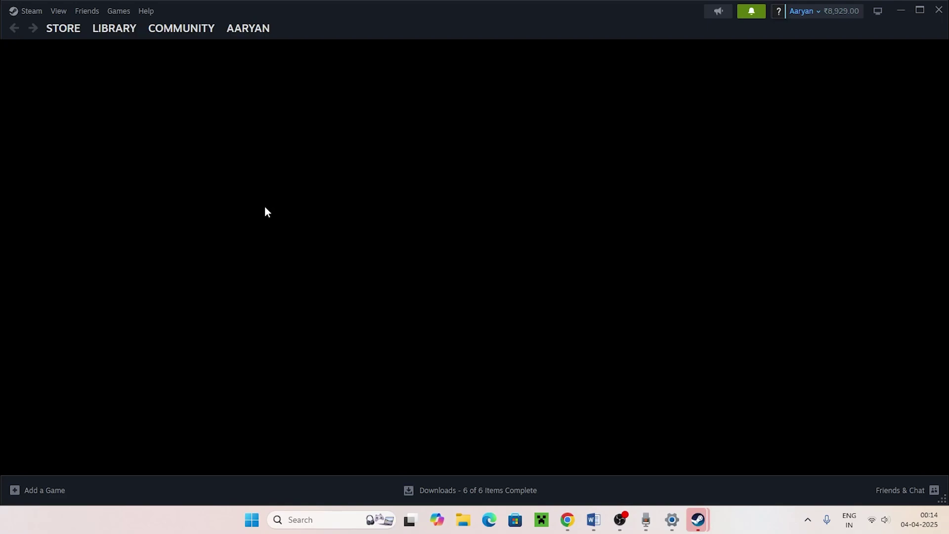
- Open the properties of The Last of Us Part II Remastered from the Steam library
{"action": "left_click", "coordinate": [115, 31]}
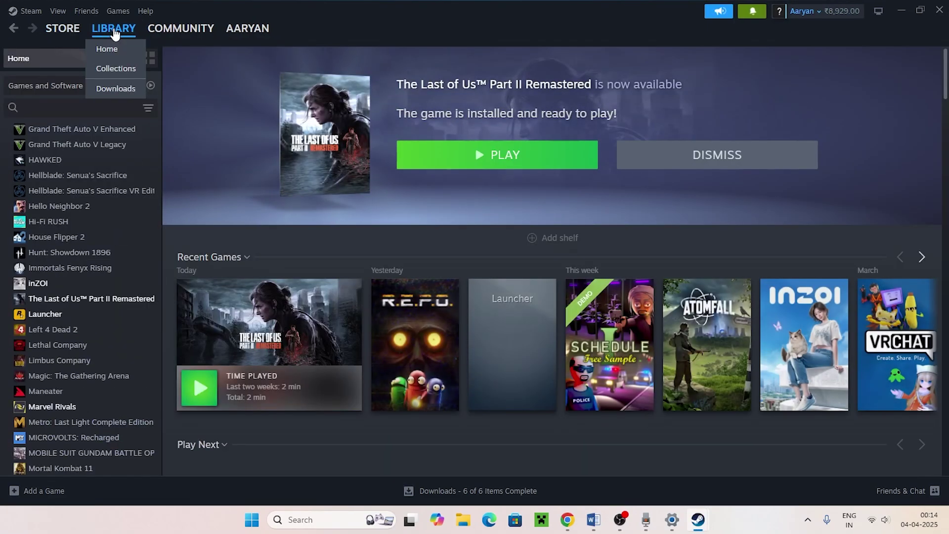
{"action": "left_click", "coordinate": [95, 283]}
{"action": "left_click", "coordinate": [94, 298]}
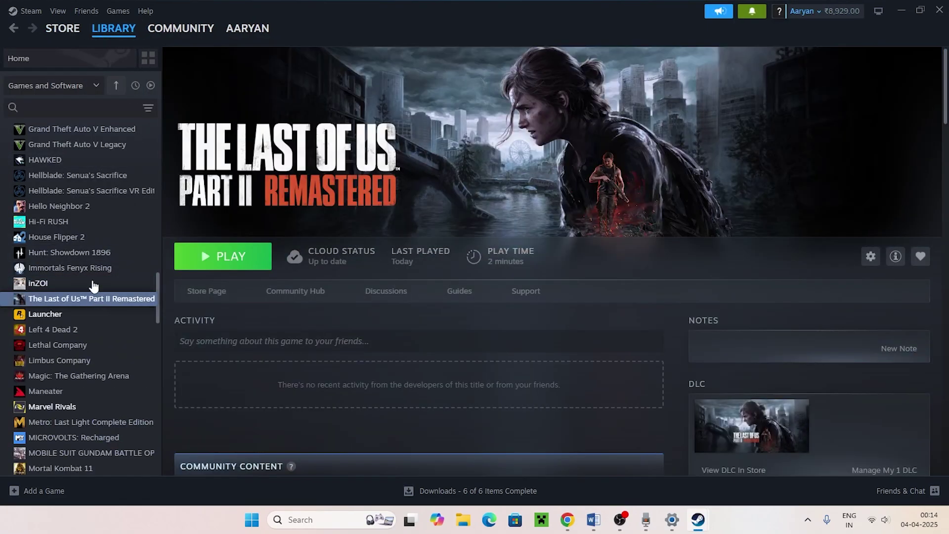
{"action": "right_click", "coordinate": [106, 296]}
{"action": "left_click", "coordinate": [164, 383]}
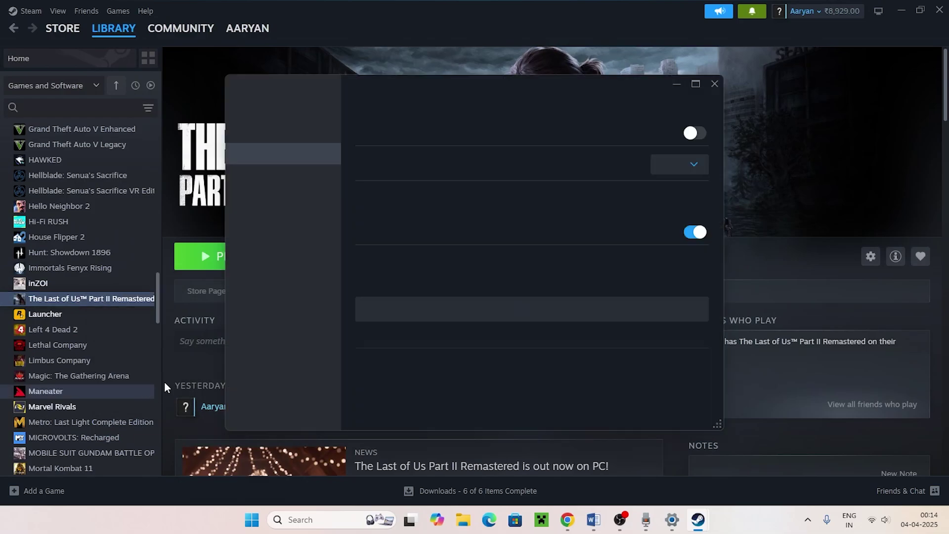
- Try -dx11 as the game's launch option, replace it with -dx12 and close the properties
{"action": "left_click", "coordinate": [411, 322]}
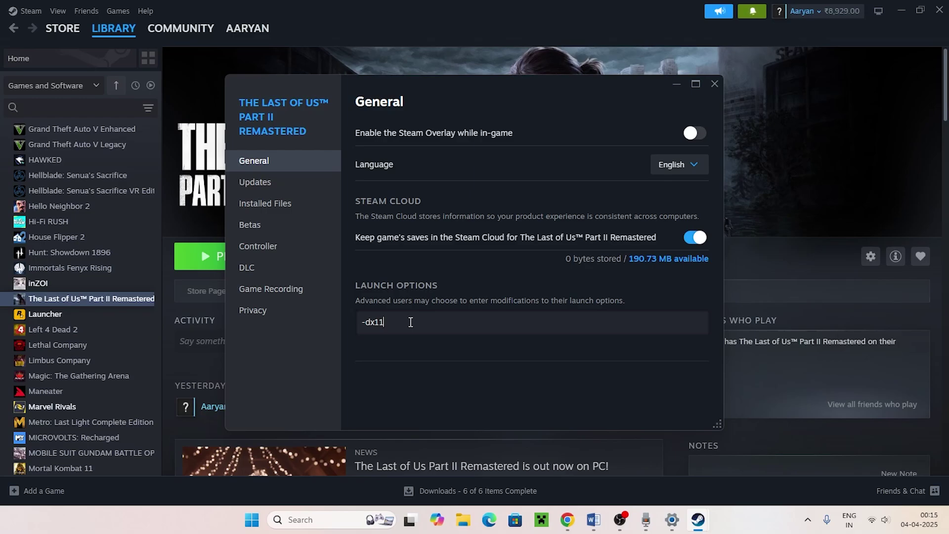
{"action": "type", "text": "-dx11"}
{"action": "key", "text": "BackSpace"}
{"action": "type", "text": "2"}
{"action": "left_click", "coordinate": [716, 85]}
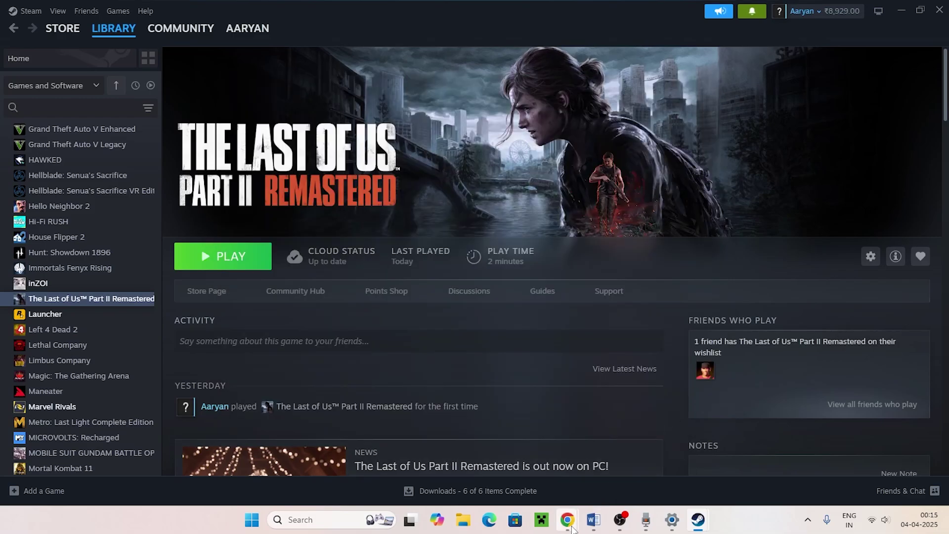
- Return to the Word document and review the remaining part of Step 9 about overlays, overclocking apps and undervolting
{"action": "mouse_move", "coordinate": [567, 519]}
{"action": "left_click", "coordinate": [628, 459]}
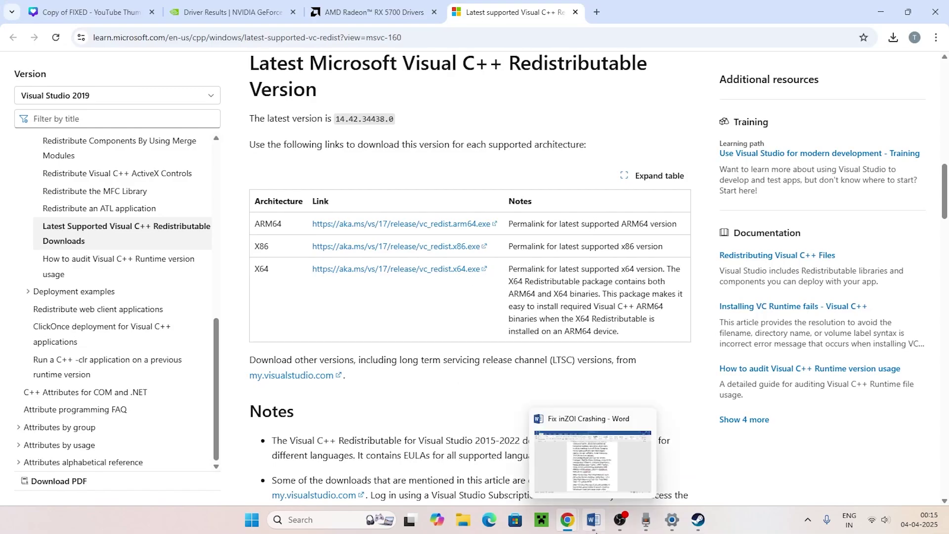
{"action": "left_click", "coordinate": [594, 519]}
{"action": "scroll", "coordinate": [502, 240], "scroll_direction": "down", "scroll_amount": 1}
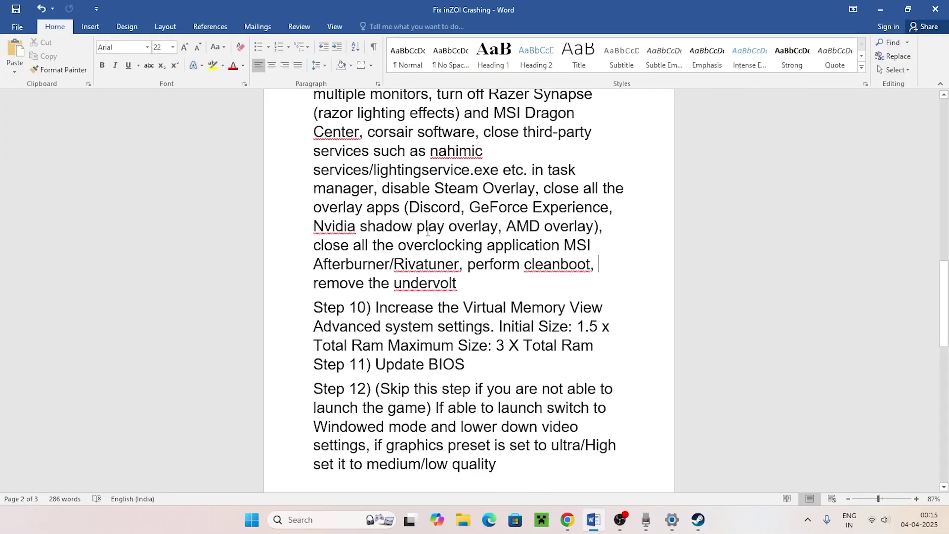
{"action": "left_click", "coordinate": [880, 9]}
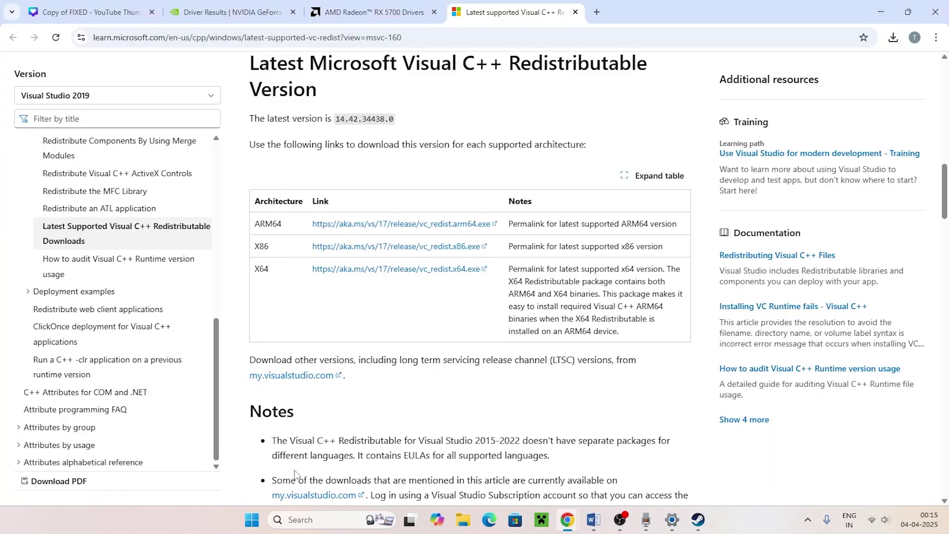
- Open Task Manager and look over the running background processes
{"action": "right_click", "coordinate": [252, 524]}
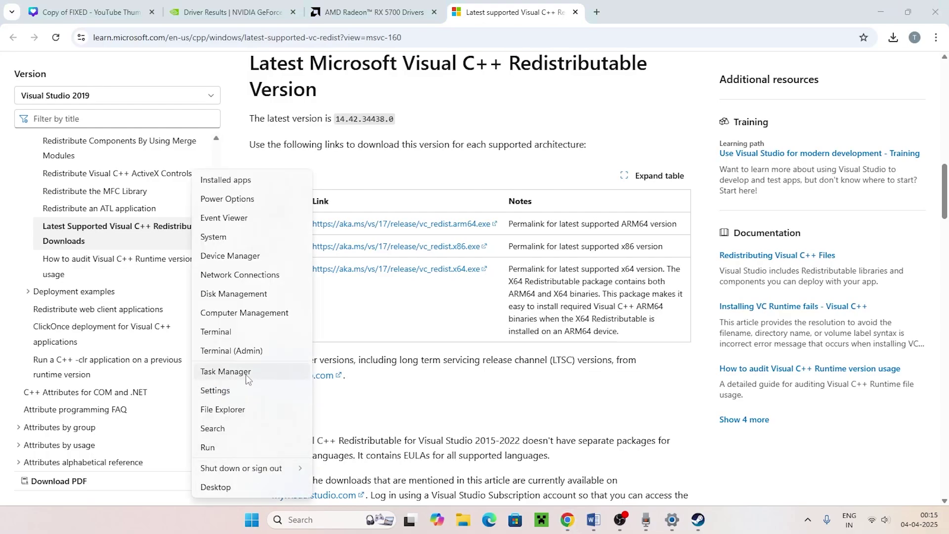
{"action": "left_click", "coordinate": [247, 375]}
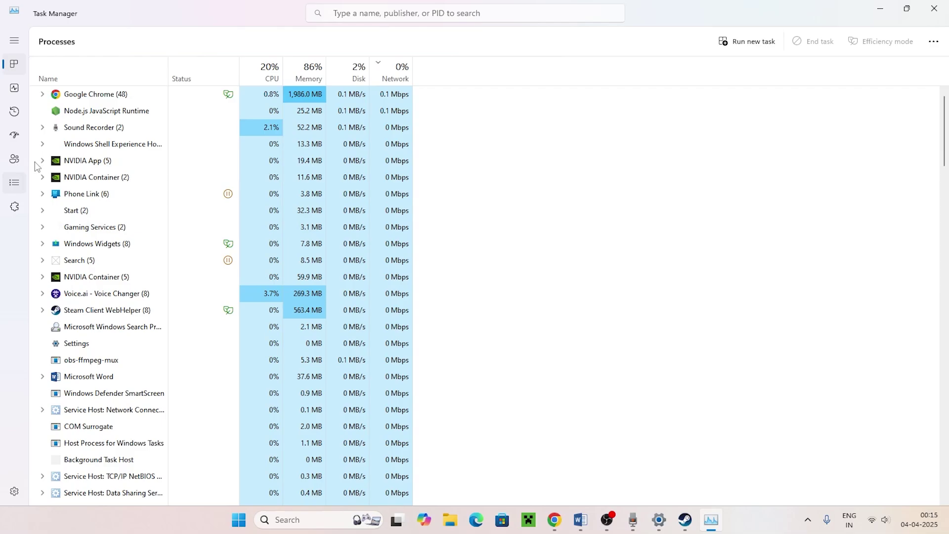
{"action": "left_click", "coordinate": [880, 9]}
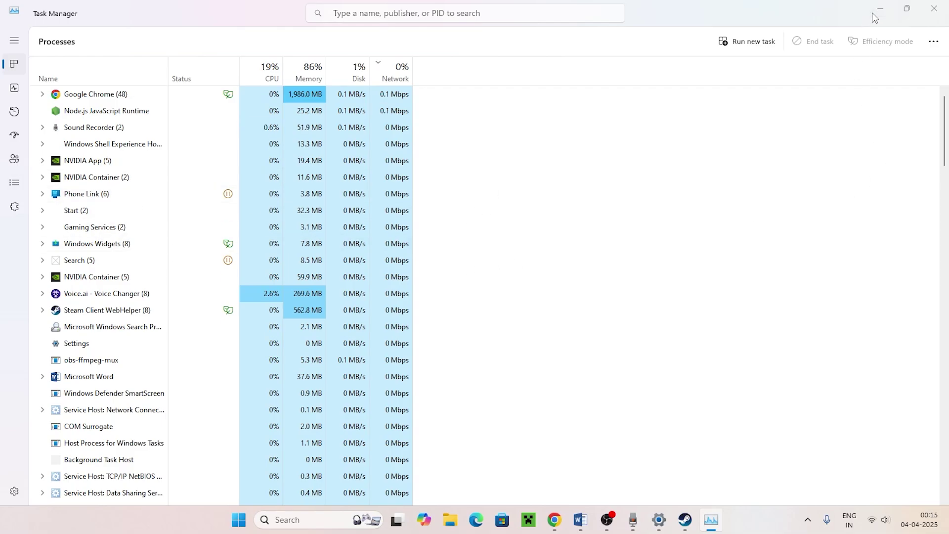
- Return to the Word document and read Step 10 about increasing the virtual memory
{"action": "left_click", "coordinate": [582, 520]}
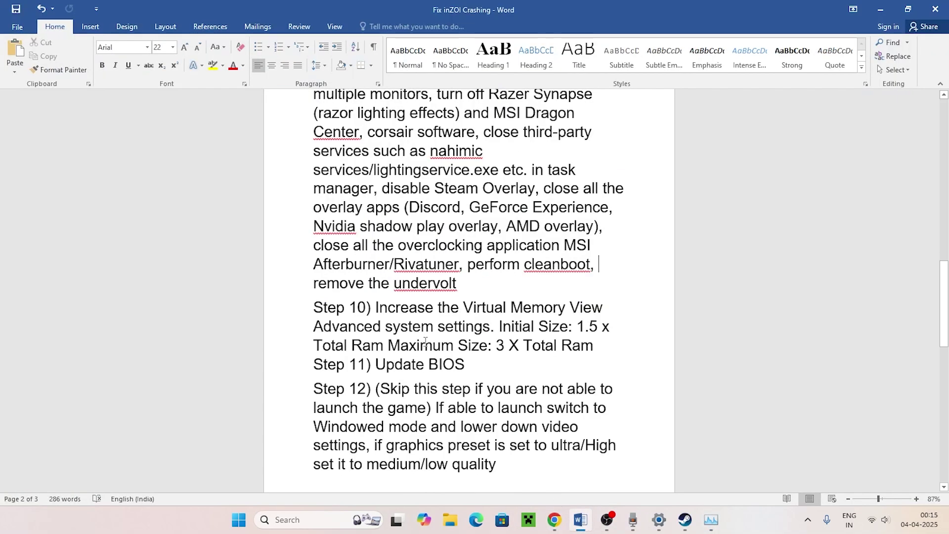
{"action": "scroll", "coordinate": [428, 321], "scroll_direction": "down", "scroll_amount": 3}
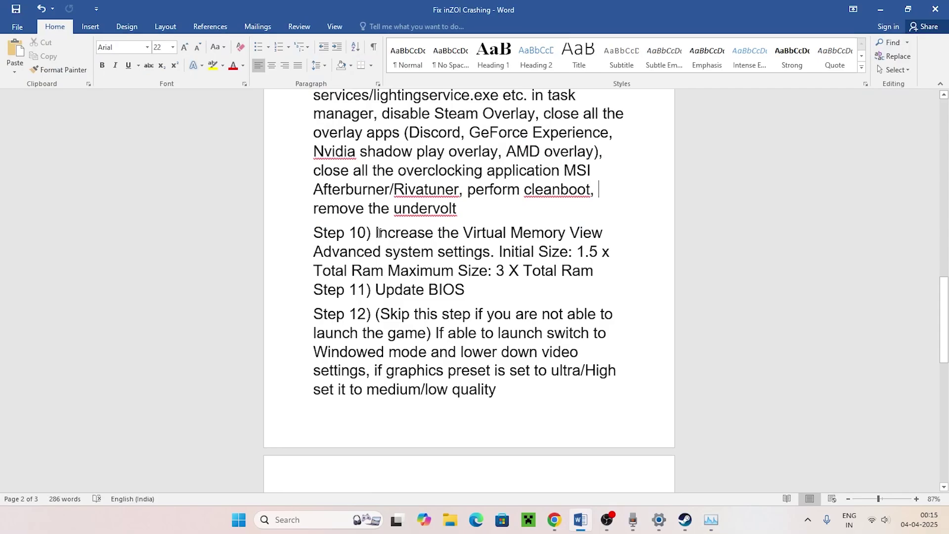
{"action": "left_click_drag", "start_coordinate": [377, 233], "coordinate": [628, 279]}
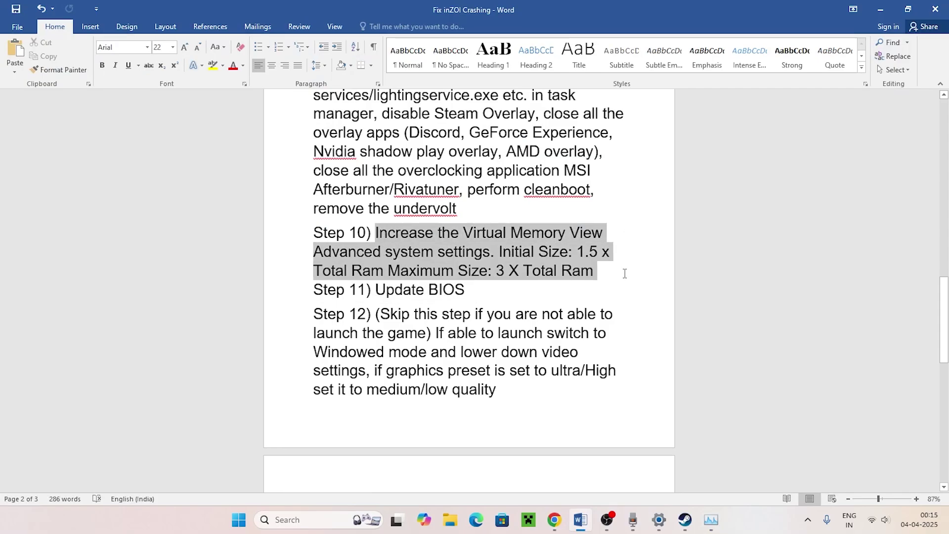
{"action": "left_click", "coordinate": [622, 265]}
- Find the Windows advanced system settings and open the Virtual Memory settings from the advanced performance options
{"action": "left_click", "coordinate": [333, 520]}
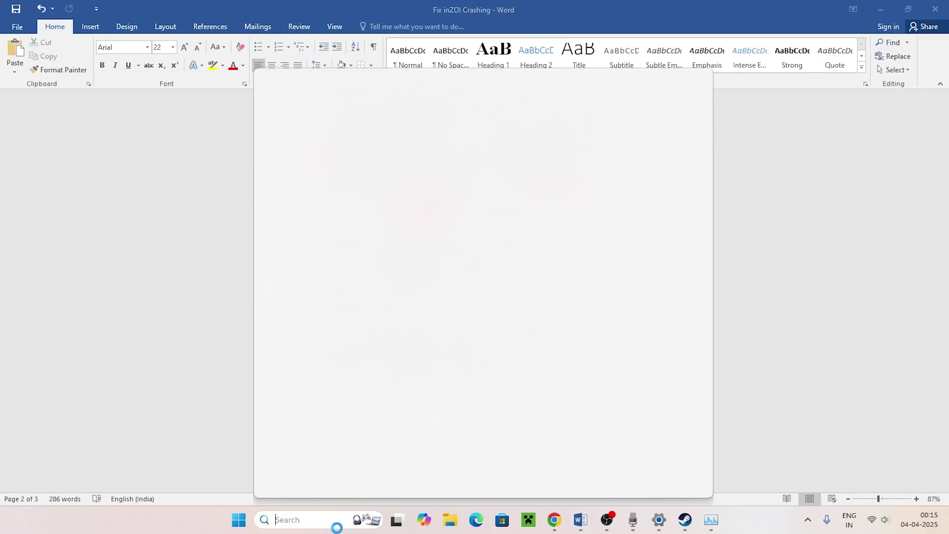
{"action": "type", "text": "VIEW advanced system seti"}
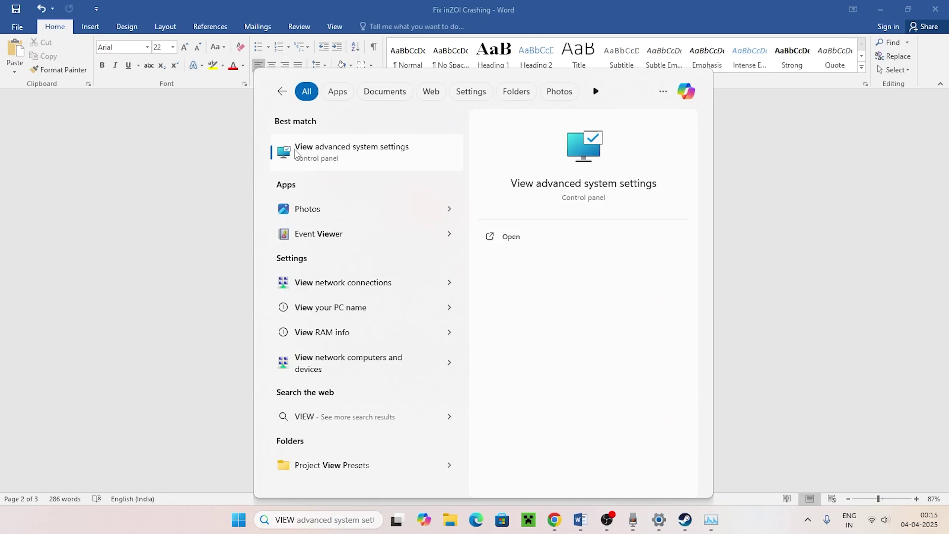
{"action": "left_click", "coordinate": [297, 154]}
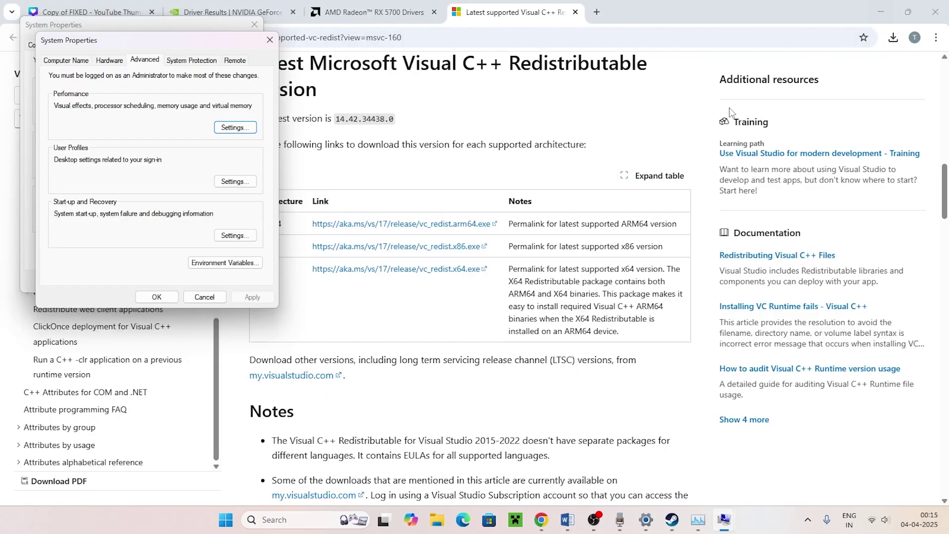
{"action": "left_click", "coordinate": [233, 129]}
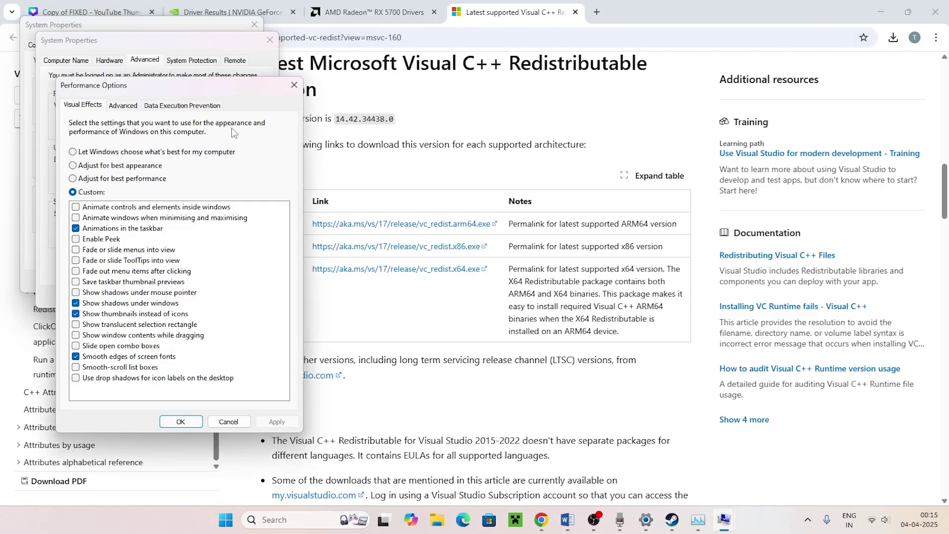
{"action": "left_click", "coordinate": [126, 106]}
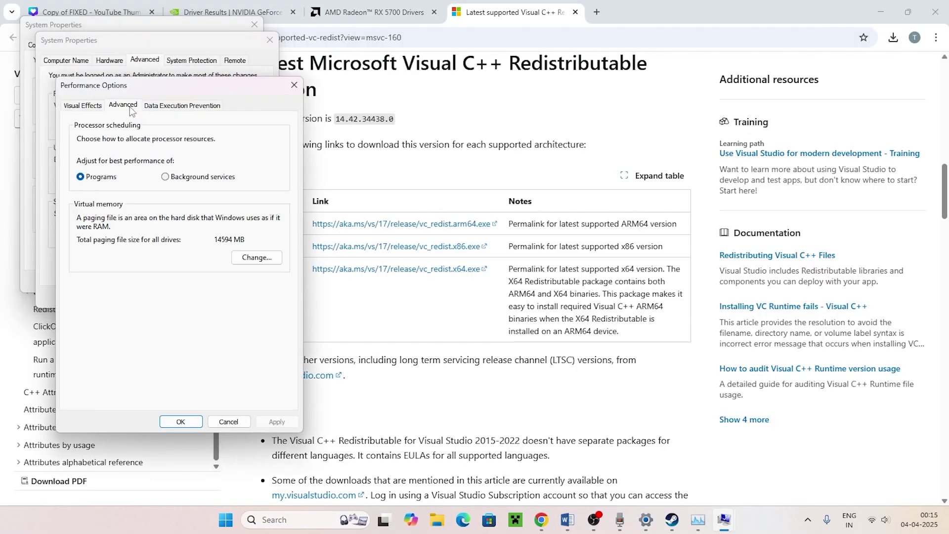
{"action": "left_click", "coordinate": [241, 258]}
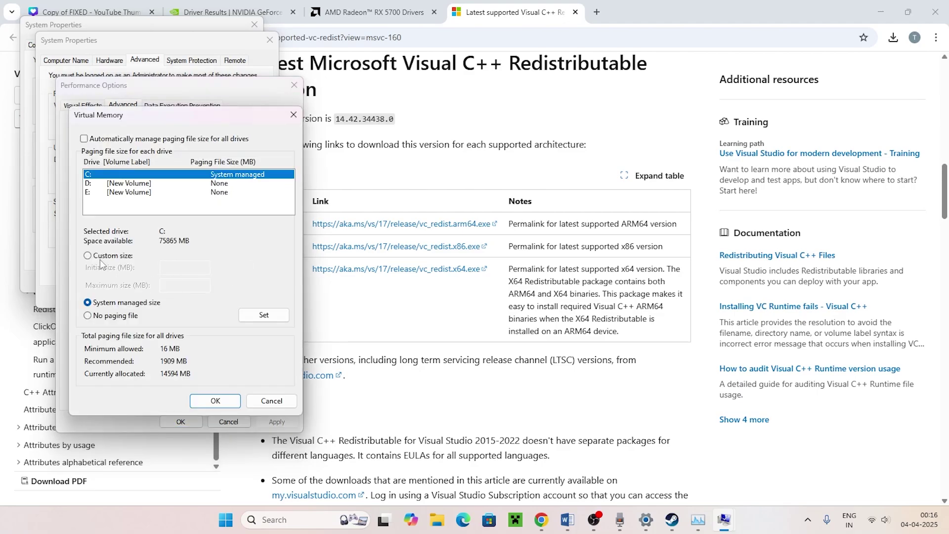
- Select the D: drive for the paging file and choose a custom size for it
{"action": "left_click", "coordinate": [89, 183]}
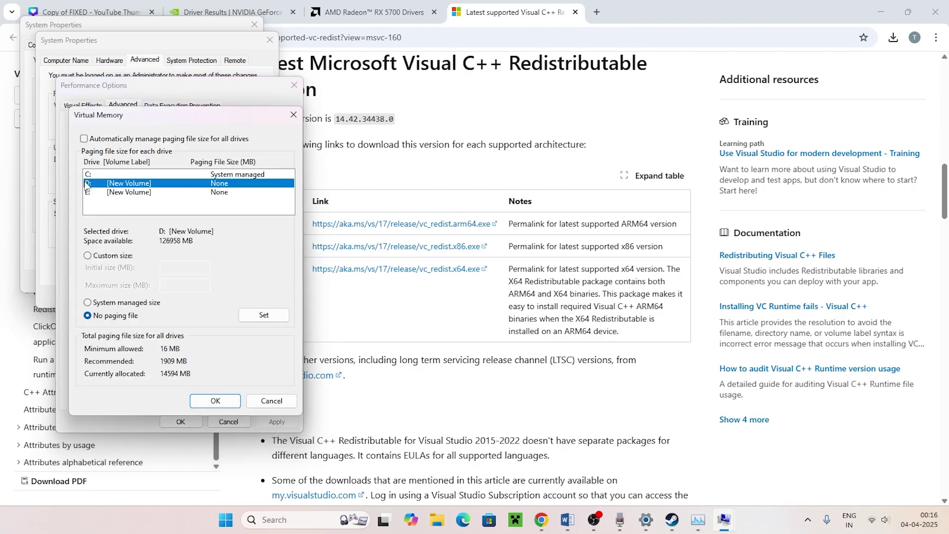
{"action": "left_click", "coordinate": [88, 256]}
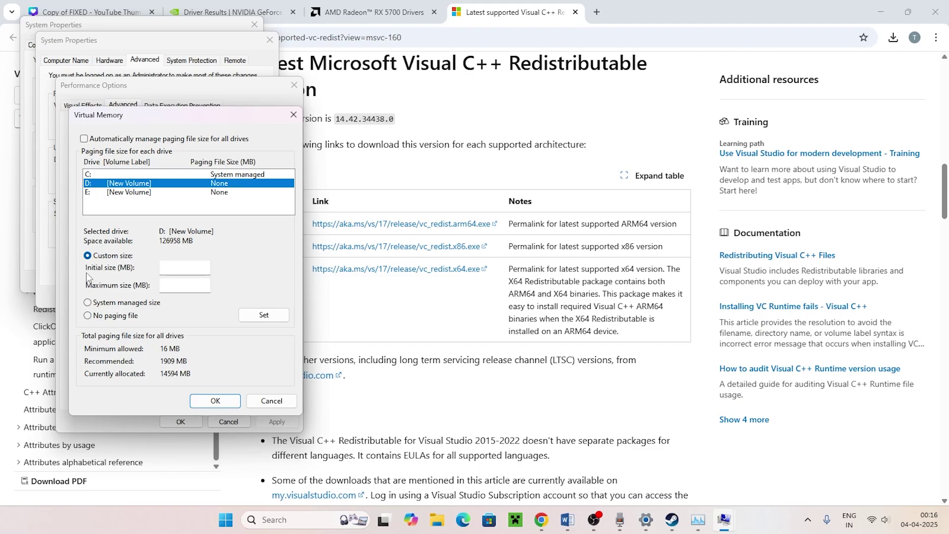
{"action": "left_click", "coordinate": [178, 269]}
{"action": "left_click", "coordinate": [175, 289]}
{"action": "left_click", "coordinate": [176, 270]}
- Search Windows for Calculator and open it
{"action": "left_click", "coordinate": [259, 519]}
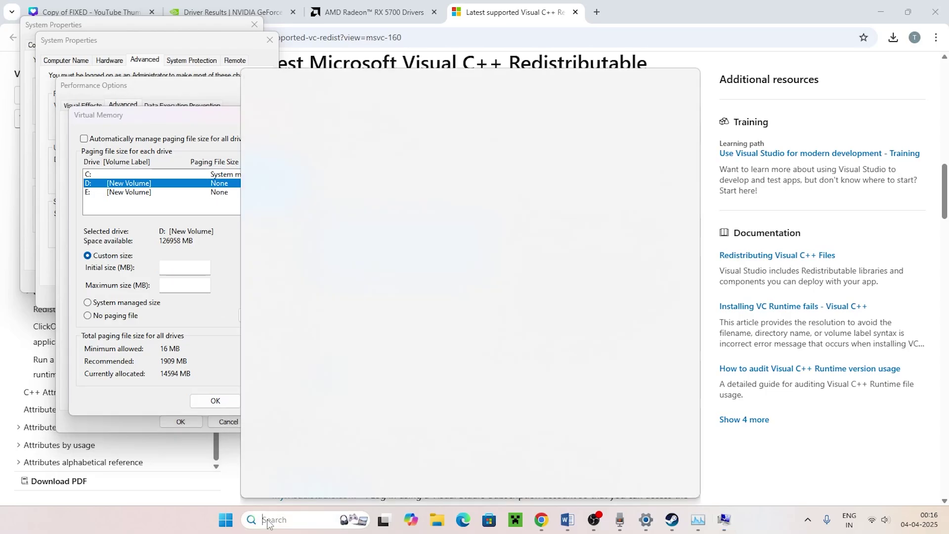
{"action": "type", "text": "CAlculator"}
{"action": "left_click", "coordinate": [326, 149]}
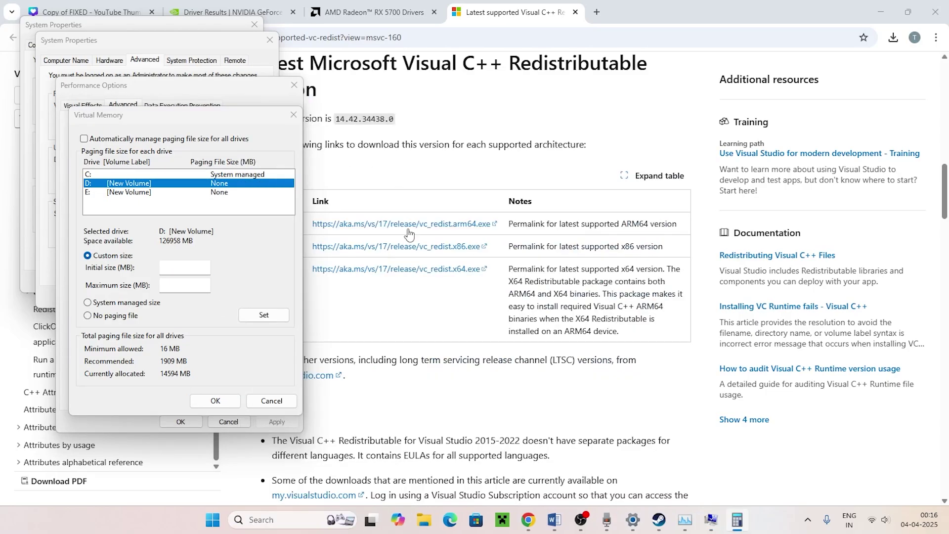
{"action": "left_click", "coordinate": [484, 334]}
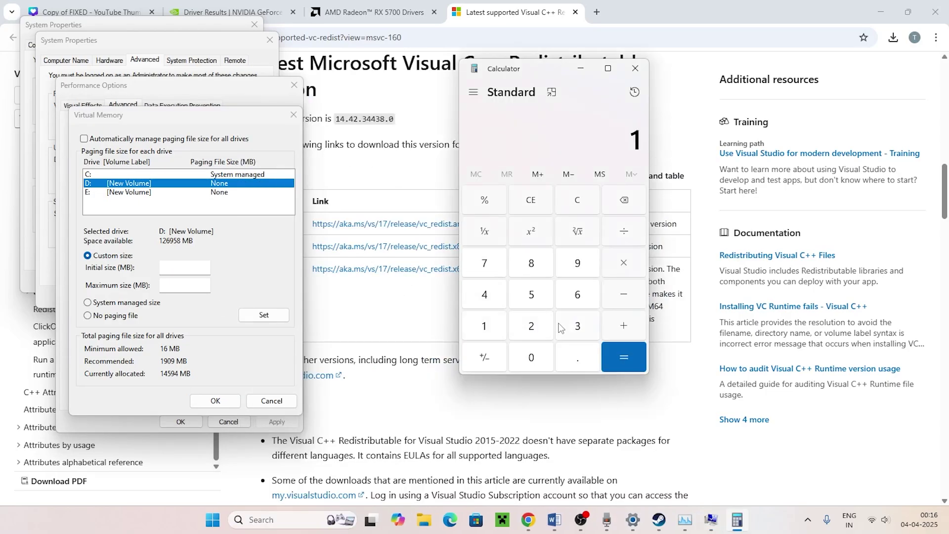
{"action": "left_click", "coordinate": [569, 356]}
{"action": "left_click", "coordinate": [549, 294]}
{"action": "left_click", "coordinate": [626, 205]}
{"action": "left_click", "coordinate": [626, 203]}
{"action": "left_click", "coordinate": [625, 203]}
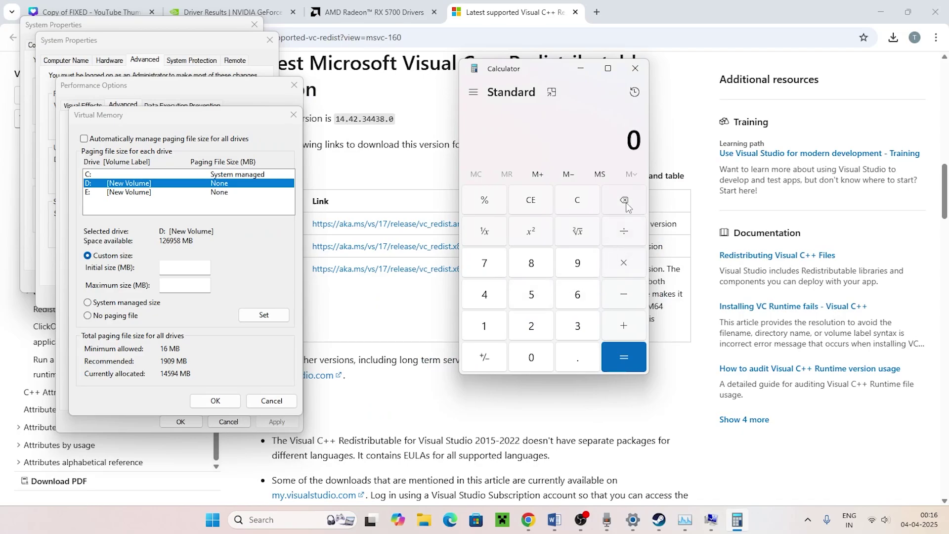
- Calculate the total RAM in megabytes by multiplying 16 by 1024
{"action": "left_click", "coordinate": [489, 330]}
{"action": "left_click", "coordinate": [571, 296]}
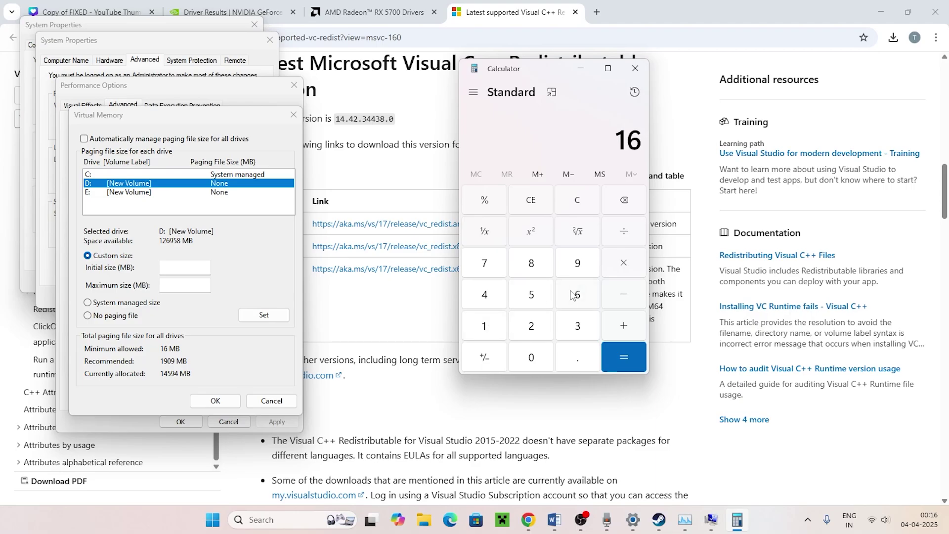
{"action": "left_click", "coordinate": [487, 328]}
{"action": "left_click", "coordinate": [531, 357]}
{"action": "left_click", "coordinate": [531, 325]}
{"action": "left_click", "coordinate": [492, 299]}
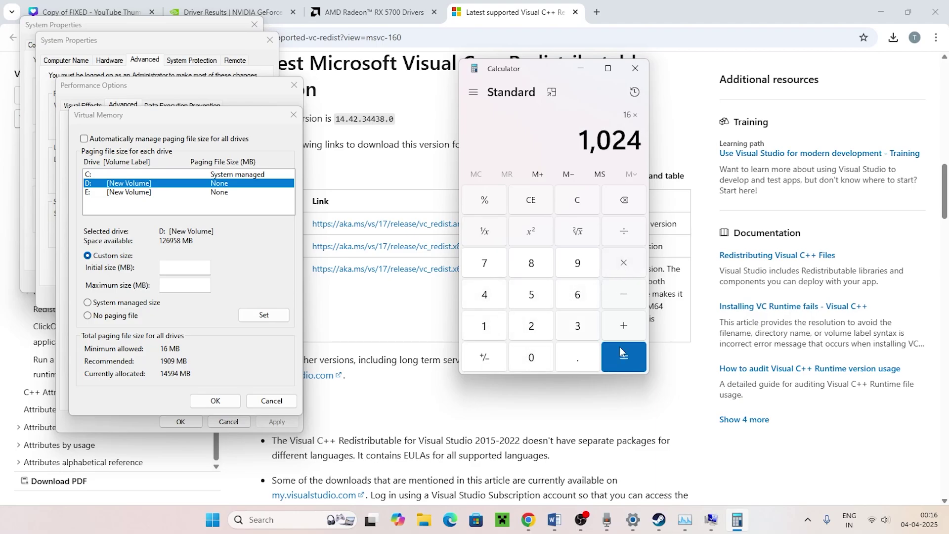
{"action": "left_click", "coordinate": [643, 368]}
- Multiply the RAM total in megabytes by 1.5 to work out the initial paging file size
{"action": "left_click", "coordinate": [604, 275]}
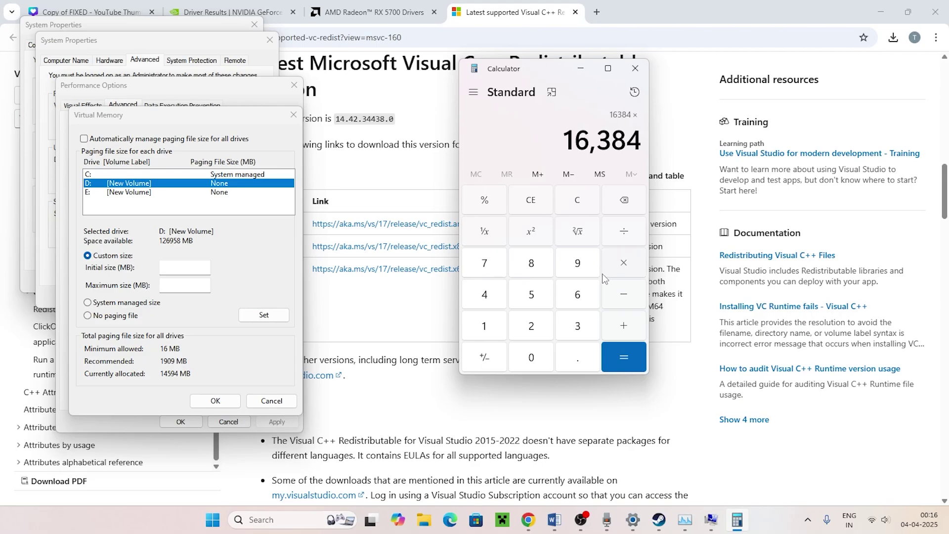
{"action": "left_click", "coordinate": [489, 326]}
{"action": "left_click", "coordinate": [585, 362]}
{"action": "left_click", "coordinate": [530, 304]}
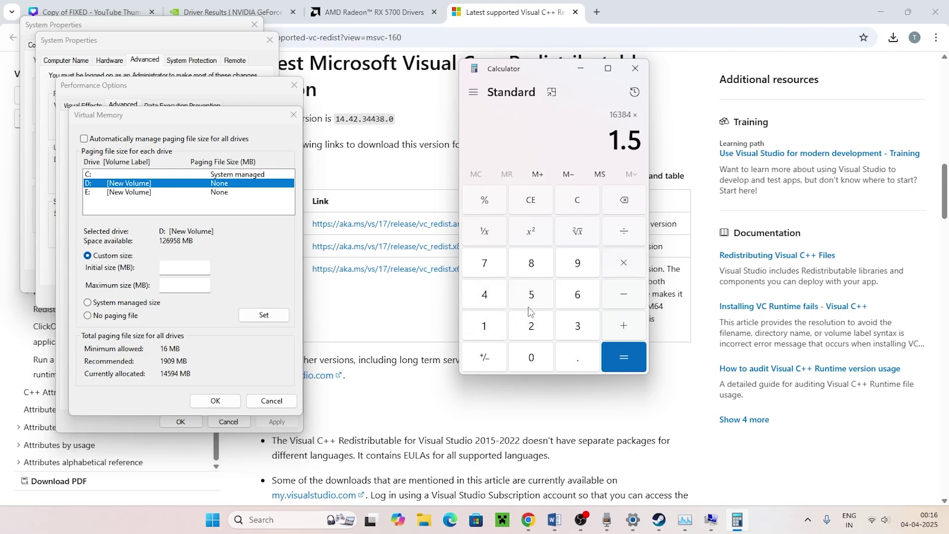
{"action": "left_click", "coordinate": [621, 350]}
- Copy the calculated 24,576 into the initial paging file size for the D: drive
{"action": "left_click_drag", "start_coordinate": [568, 137], "coordinate": [645, 145]}
{"action": "key", "text": "super+c"}
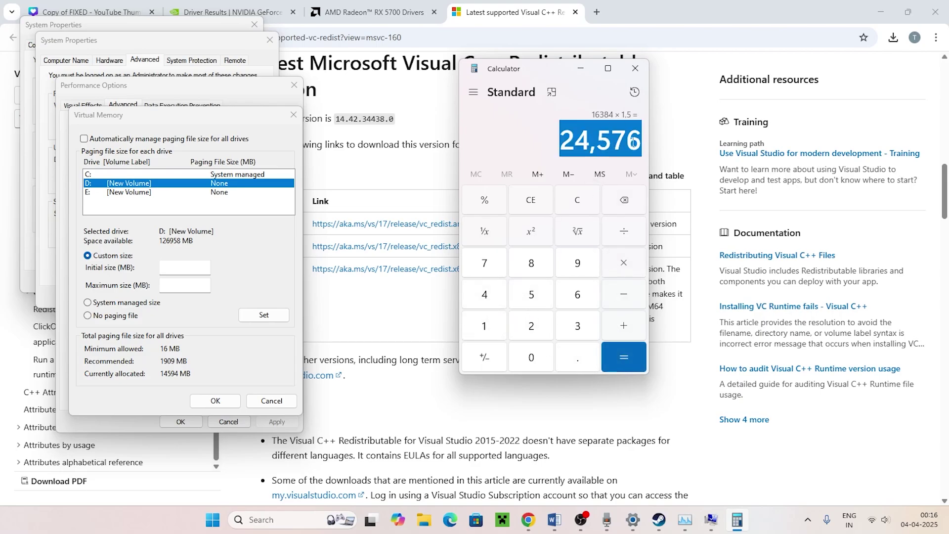
{"action": "right_click", "coordinate": [184, 270]}
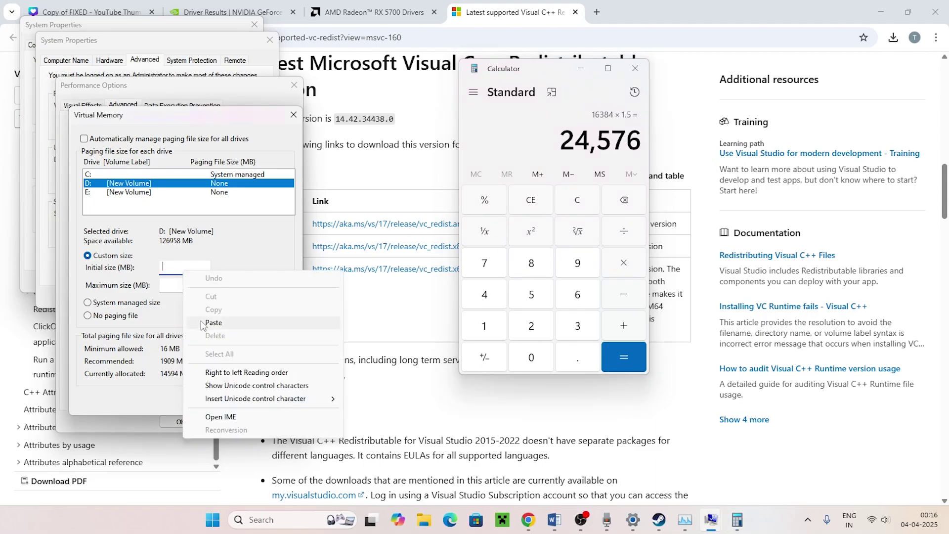
{"action": "left_click", "coordinate": [201, 324]}
{"action": "left_click", "coordinate": [173, 283]}
- Calculate the maximum paging file size by multiplying 16 by 1024 and the product by 3
{"action": "left_click", "coordinate": [523, 210]}
{"action": "left_click", "coordinate": [502, 324]}
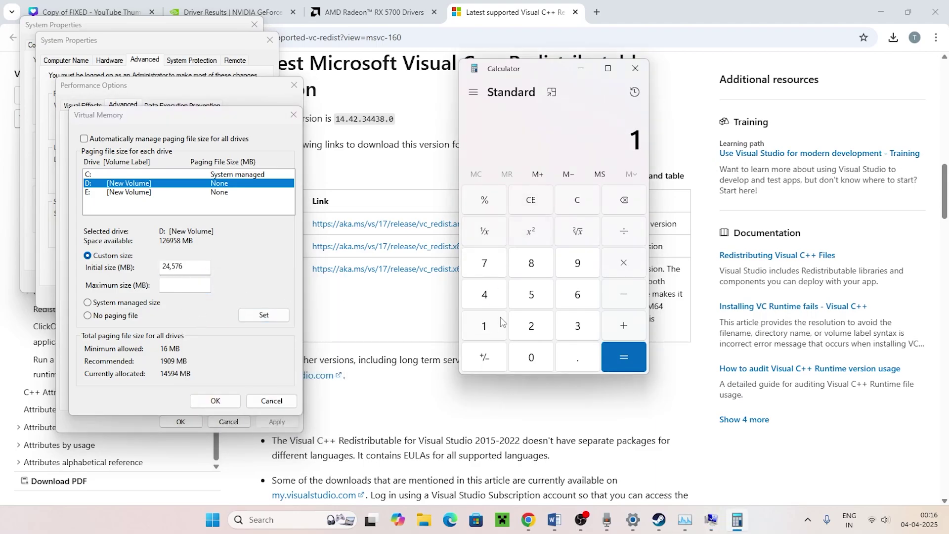
{"action": "left_click", "coordinate": [577, 297]}
{"action": "key", "text": "asterisk"}
{"action": "left_click", "coordinate": [485, 326]}
{"action": "left_click", "coordinate": [531, 357]}
{"action": "left_click", "coordinate": [532, 326]}
{"action": "left_click", "coordinate": [485, 294]}
{"action": "left_click", "coordinate": [623, 352]}
{"action": "left_click", "coordinate": [619, 270]}
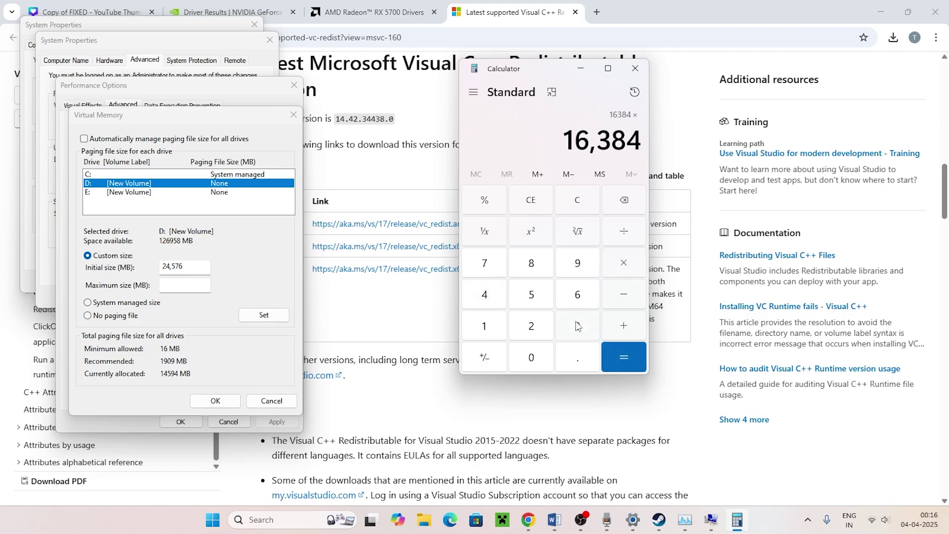
{"action": "left_click", "coordinate": [588, 319]}
{"action": "key", "text": "Return"}
- Copy the calculated 49,152 into the maximum paging file size for the D: drive
{"action": "left_click_drag", "start_coordinate": [571, 143], "coordinate": [642, 145]}
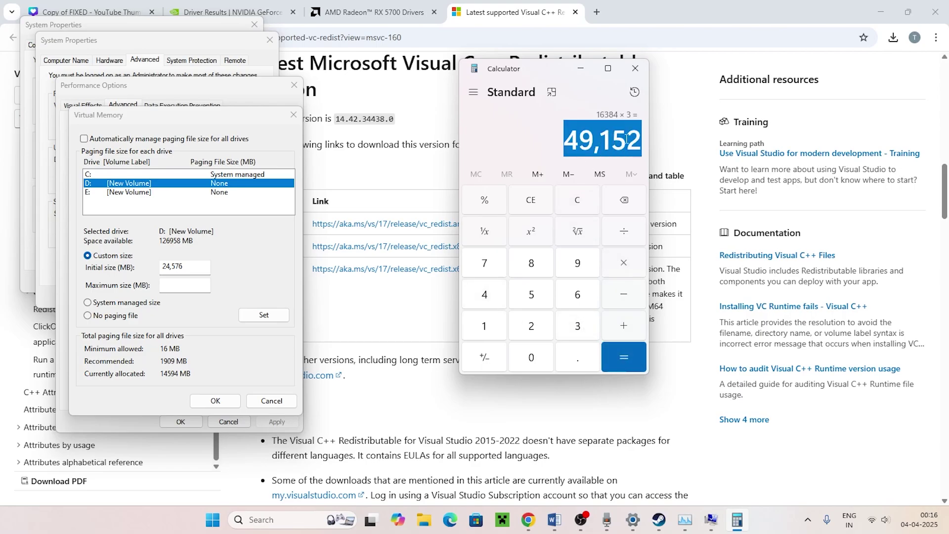
{"action": "right_click", "coordinate": [624, 141]}
{"action": "left_click", "coordinate": [648, 150]}
{"action": "right_click", "coordinate": [172, 286]}
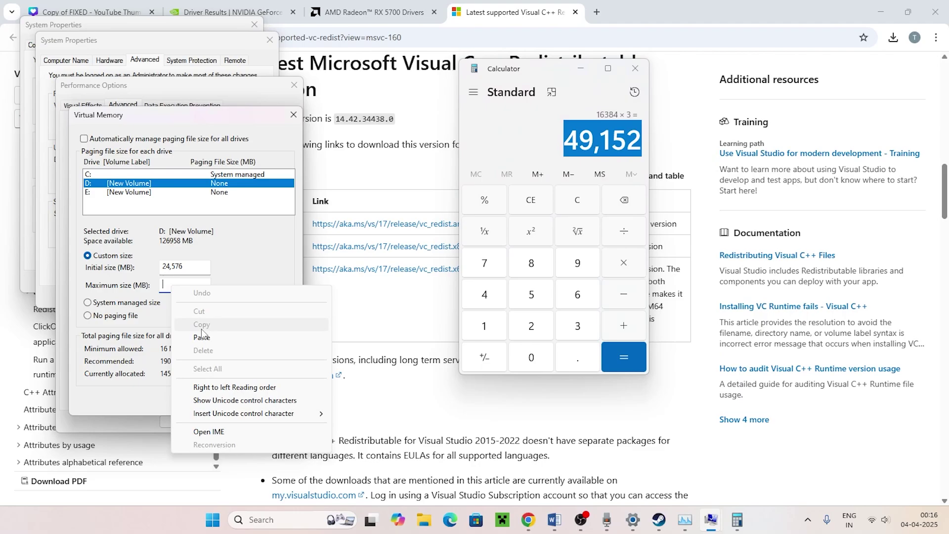
{"action": "left_click", "coordinate": [198, 329]}
- Dismiss the virtual memory, performance and system dialogs without applying changes, and close Calculator
{"action": "left_click", "coordinate": [271, 401]}
{"action": "left_click", "coordinate": [228, 422]}
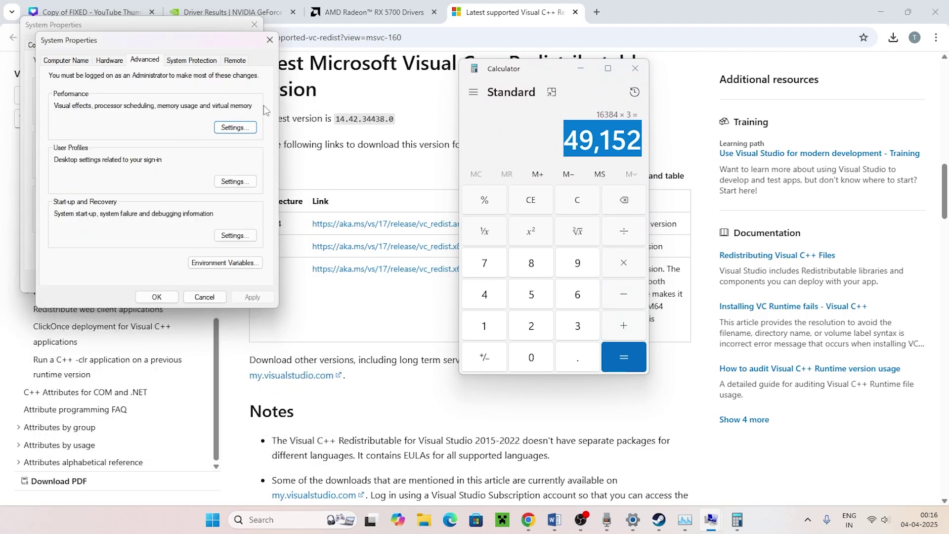
{"action": "left_click", "coordinate": [269, 40]}
{"action": "left_click", "coordinate": [254, 25]}
{"action": "left_click", "coordinate": [636, 68]}
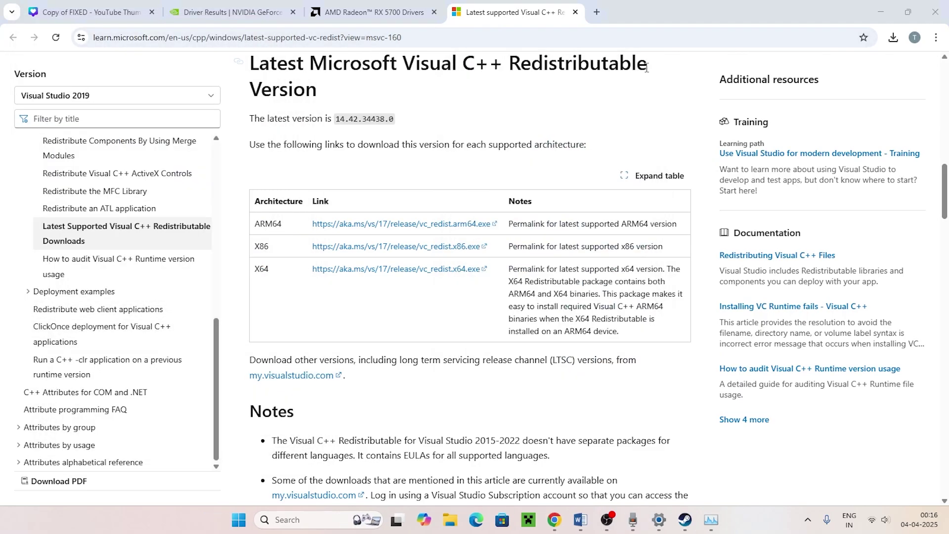
- Switch to the Word troubleshooting document and read Step 11 on updating the BIOS and Step 12 on windowed mode and video settings
{"action": "left_click", "coordinate": [880, 12]}
{"action": "left_click", "coordinate": [580, 520]}
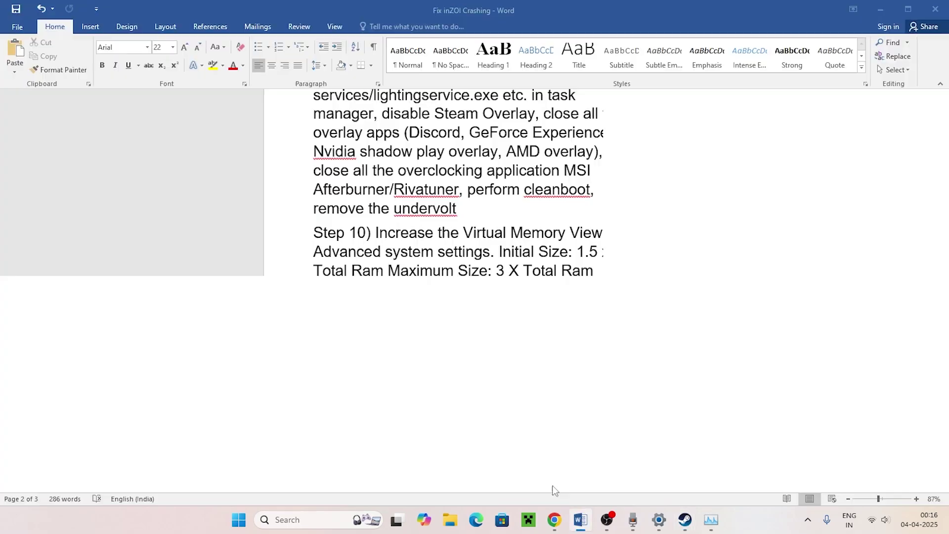
{"action": "scroll", "coordinate": [485, 319], "scroll_direction": "down", "scroll_amount": 2}
{"action": "scroll", "coordinate": [424, 260], "scroll_direction": "down", "scroll_amount": 1}
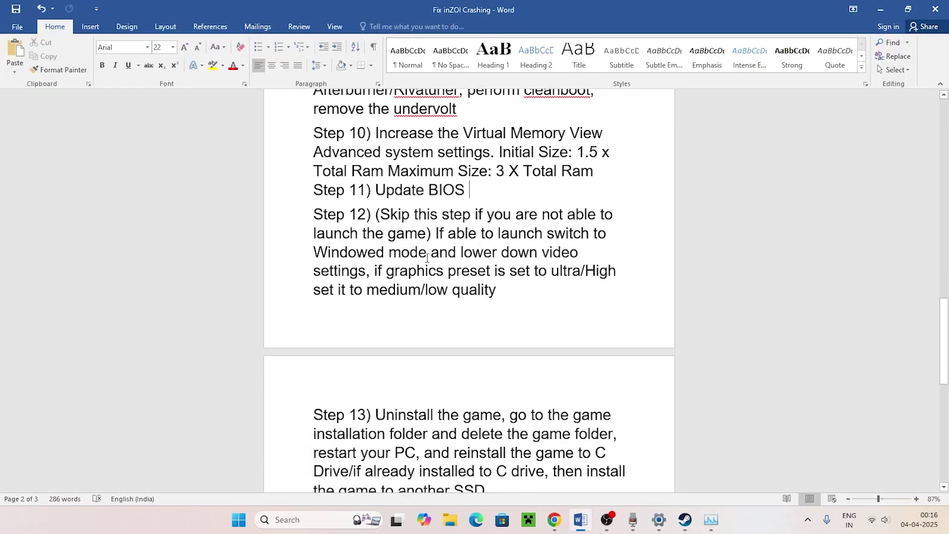
{"action": "left_click_drag", "start_coordinate": [374, 187], "coordinate": [487, 189]}
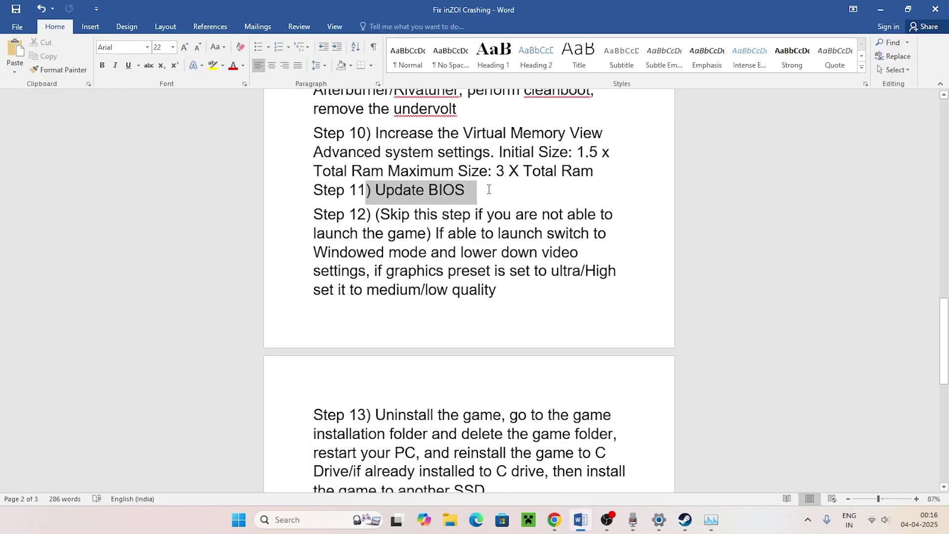
{"action": "left_click", "coordinate": [500, 199]}
{"action": "scroll", "coordinate": [445, 284], "scroll_direction": "down", "scroll_amount": 1}
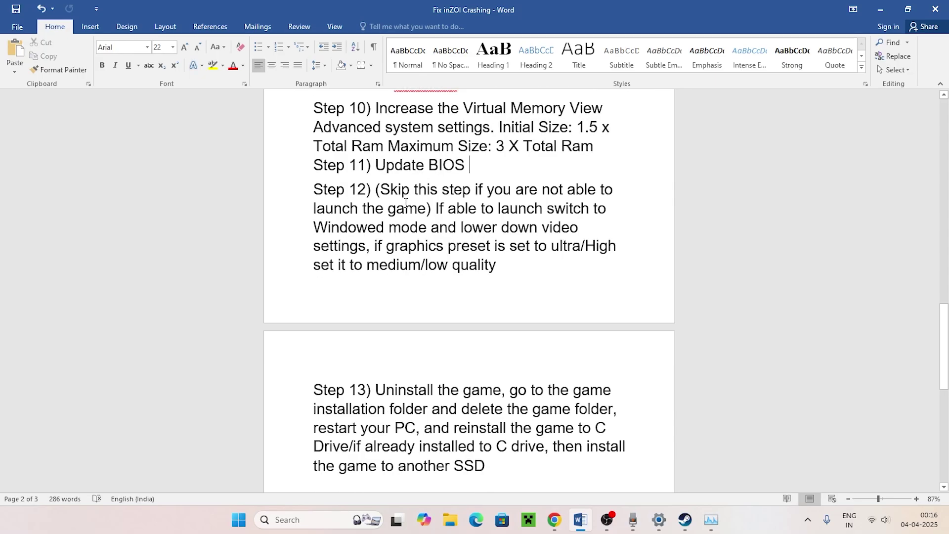
{"action": "left_click_drag", "start_coordinate": [530, 274], "coordinate": [374, 189]}
{"action": "left_click", "coordinate": [539, 279]}
{"action": "left_click", "coordinate": [881, 9]}
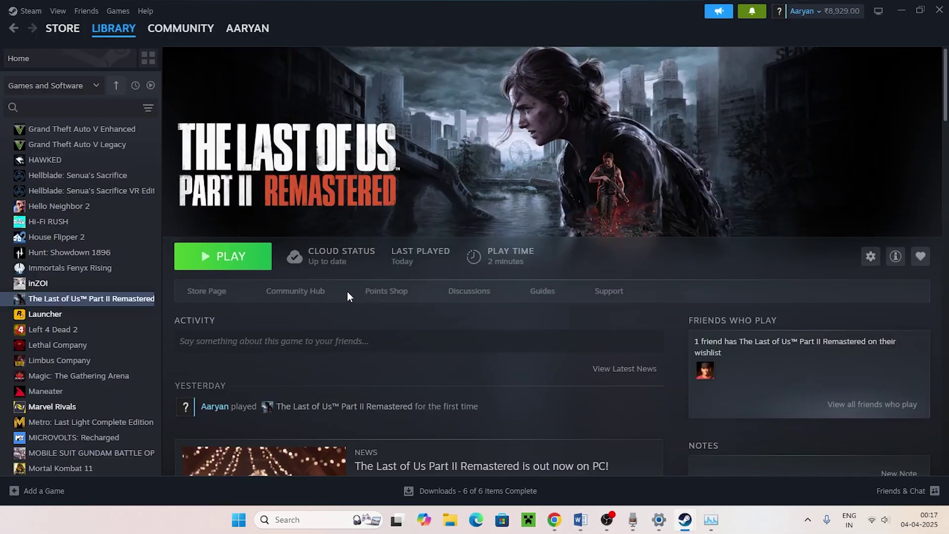
- Launch The Last of Us Part II Remastered from the Steam library and dismiss the Valve Hardware Survey
{"action": "left_click", "coordinate": [235, 263]}
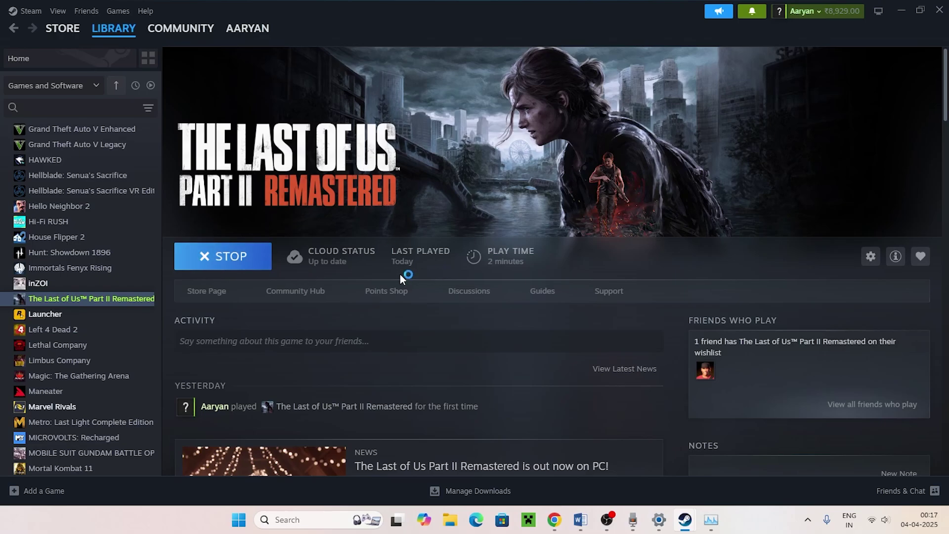
{"action": "left_click", "coordinate": [902, 10]}
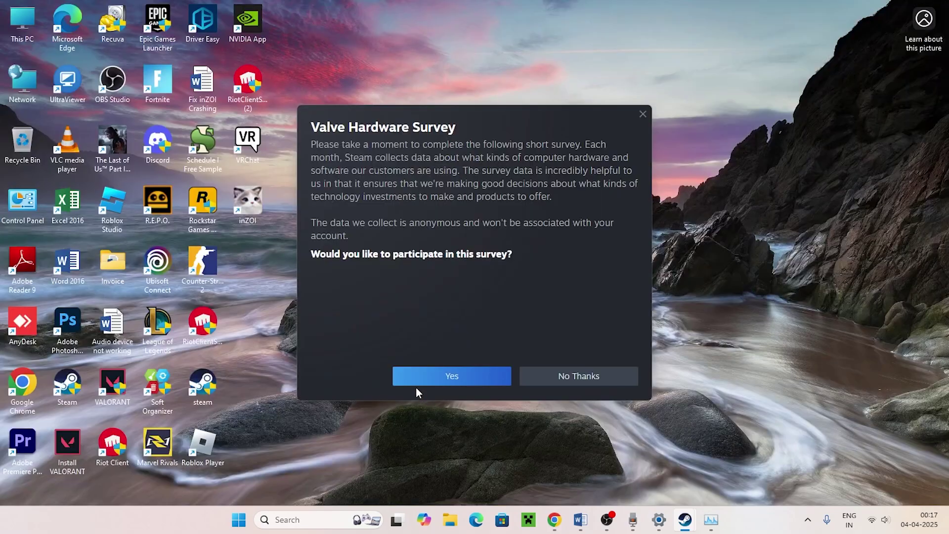
{"action": "left_click", "coordinate": [643, 114]}
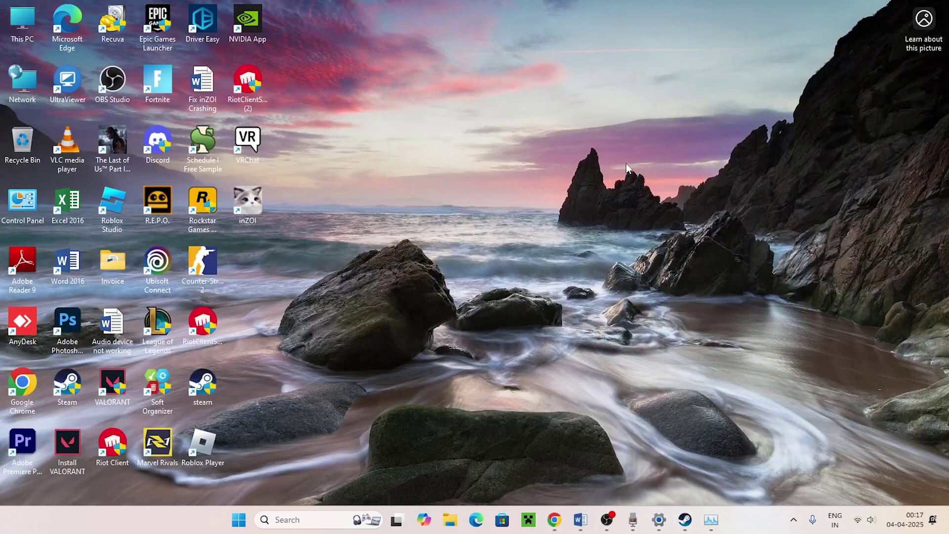
{"action": "left_click", "coordinate": [607, 520]}
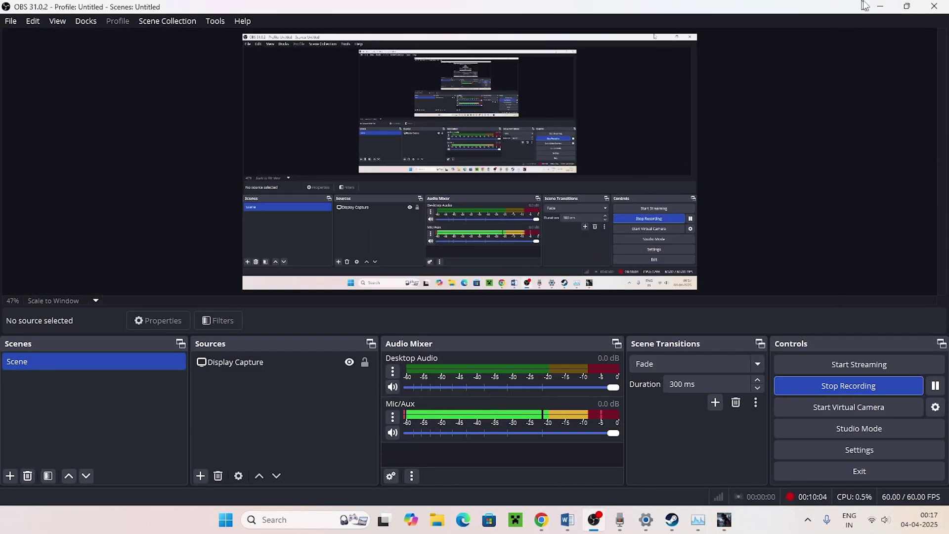
{"action": "left_click", "coordinate": [877, 6]}
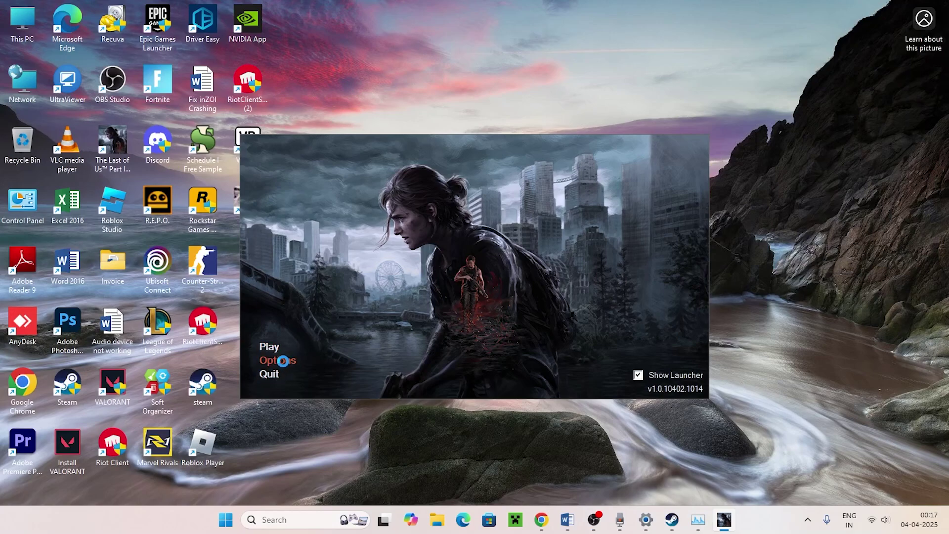
- Open the options from the game launcher and check the available window modes
{"action": "left_click", "coordinate": [277, 361]}
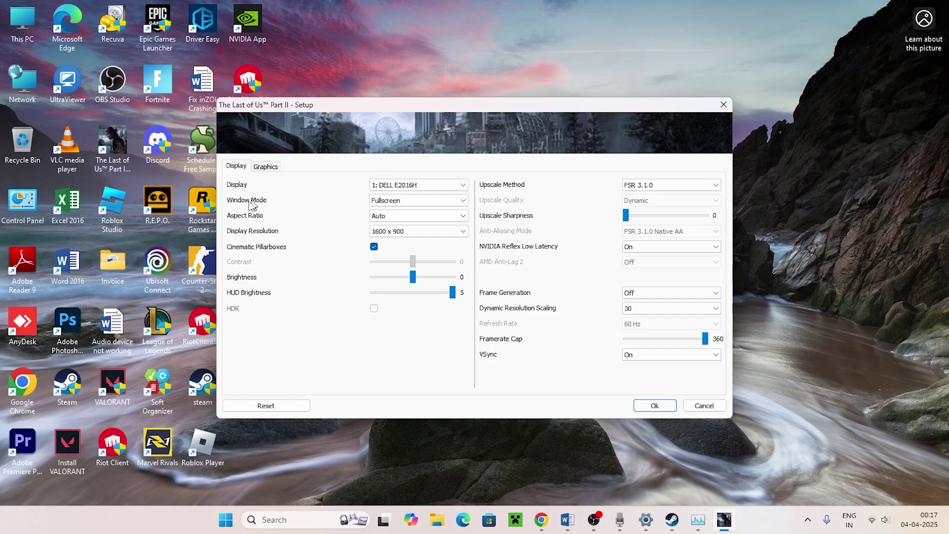
{"action": "left_click", "coordinate": [407, 201]}
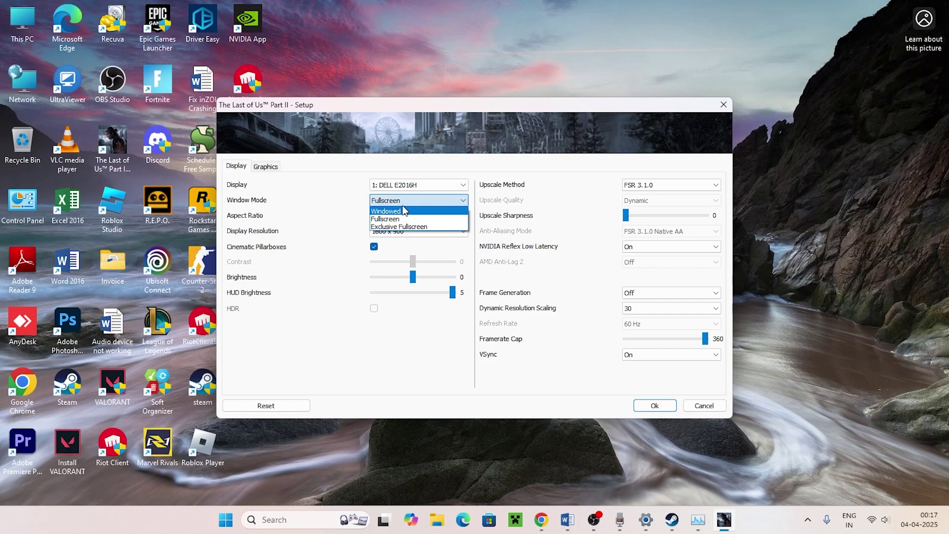
{"action": "left_click", "coordinate": [411, 202]}
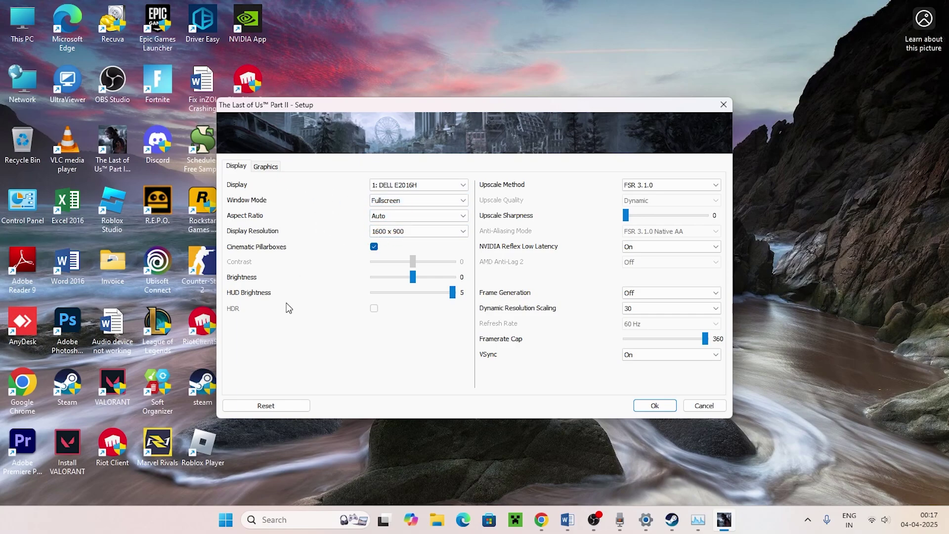
- Examine the graphics settings, checking the choices for preset, level of detail, motion blur quality and particle density
{"action": "left_click", "coordinate": [266, 167]}
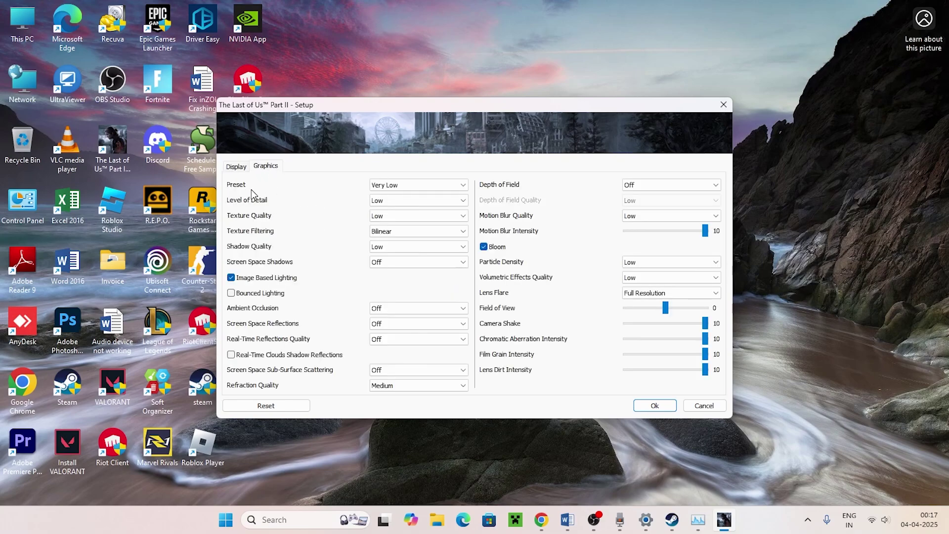
{"action": "left_click", "coordinate": [414, 186]}
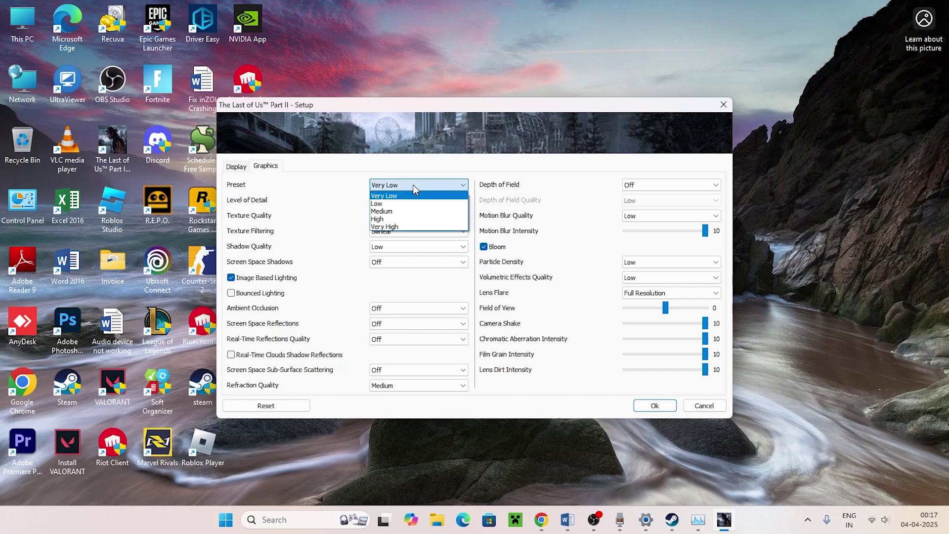
{"action": "left_click", "coordinate": [413, 185]}
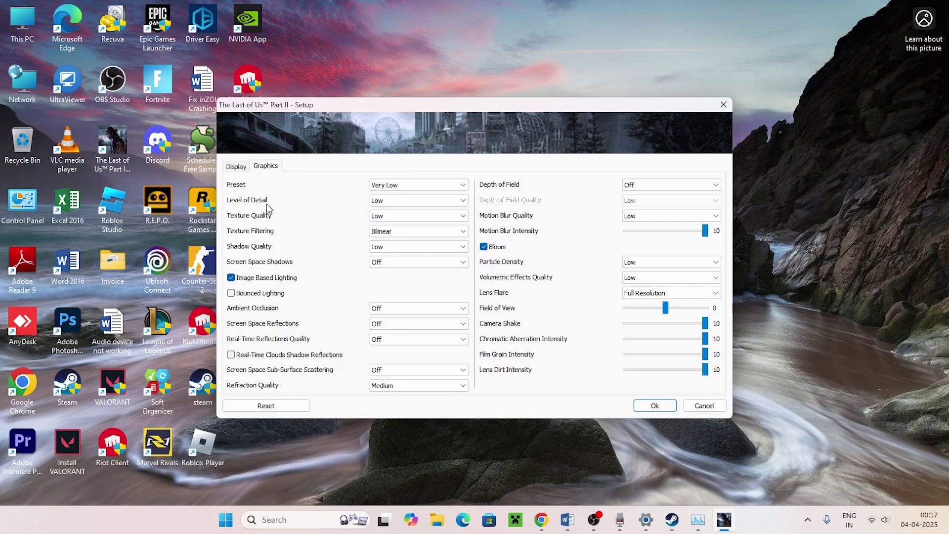
{"action": "left_click", "coordinate": [405, 199]}
{"action": "left_click", "coordinate": [406, 200]}
{"action": "left_click", "coordinate": [643, 220]}
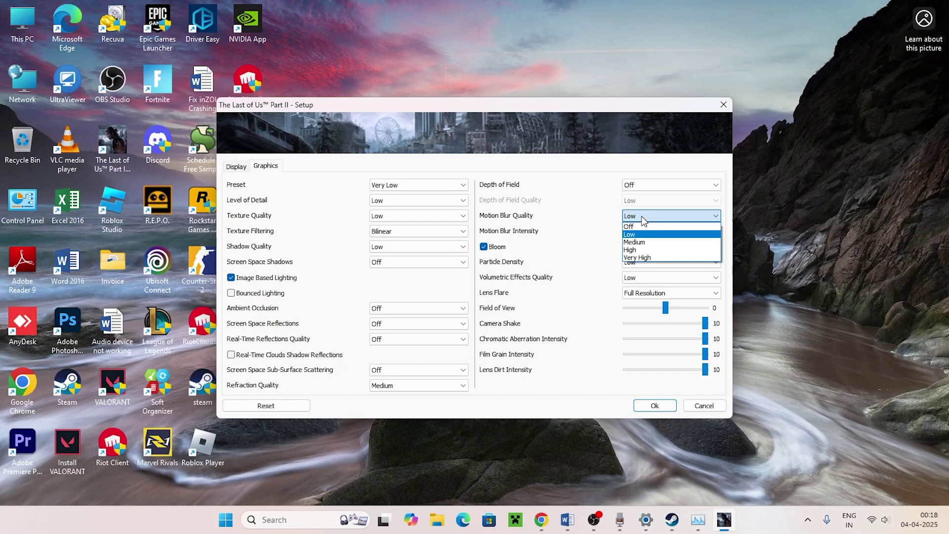
{"action": "left_click", "coordinate": [643, 220]}
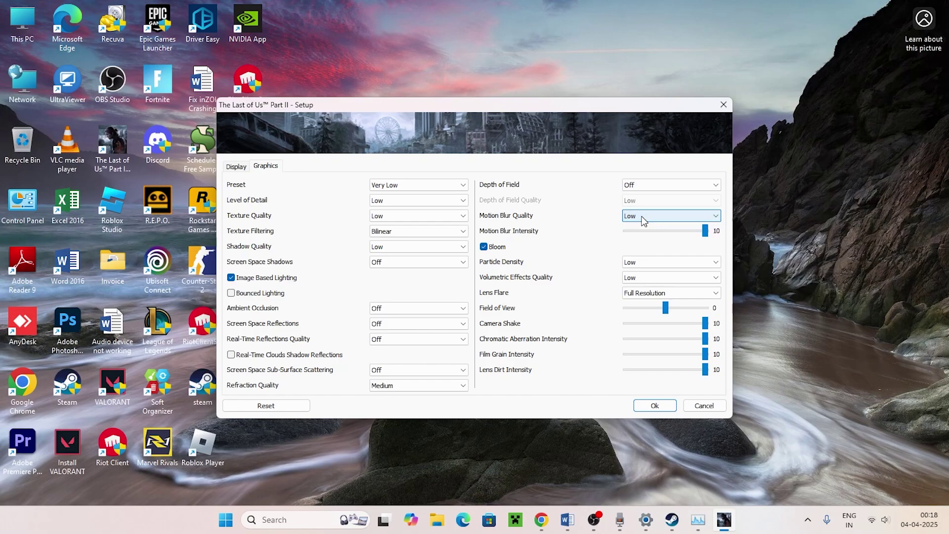
{"action": "left_click", "coordinate": [640, 262]}
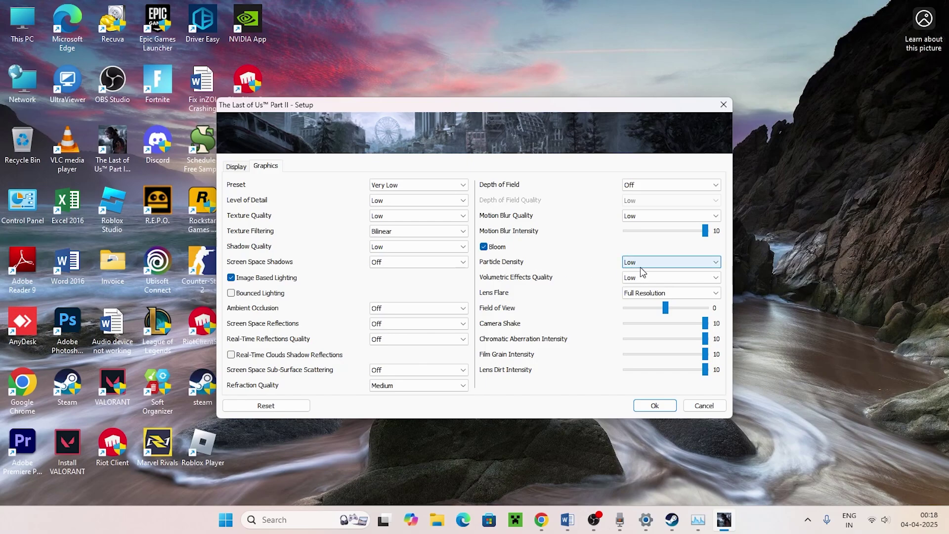
{"action": "left_click", "coordinate": [642, 272]}
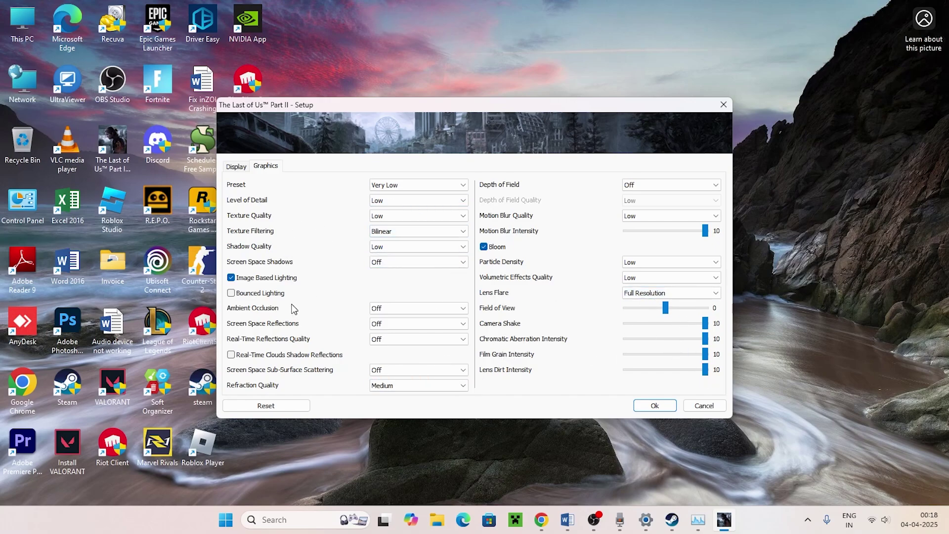
- Return to the display settings, choose Fullscreen as the window mode and check the NVIDIA Reflex Low Latency choices
{"action": "left_click", "coordinate": [237, 167]}
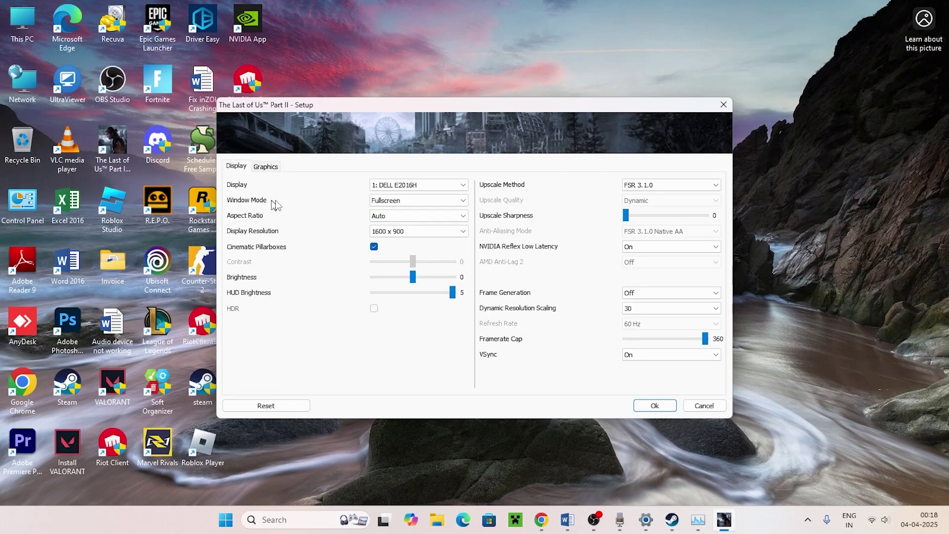
{"action": "left_click", "coordinate": [396, 201]}
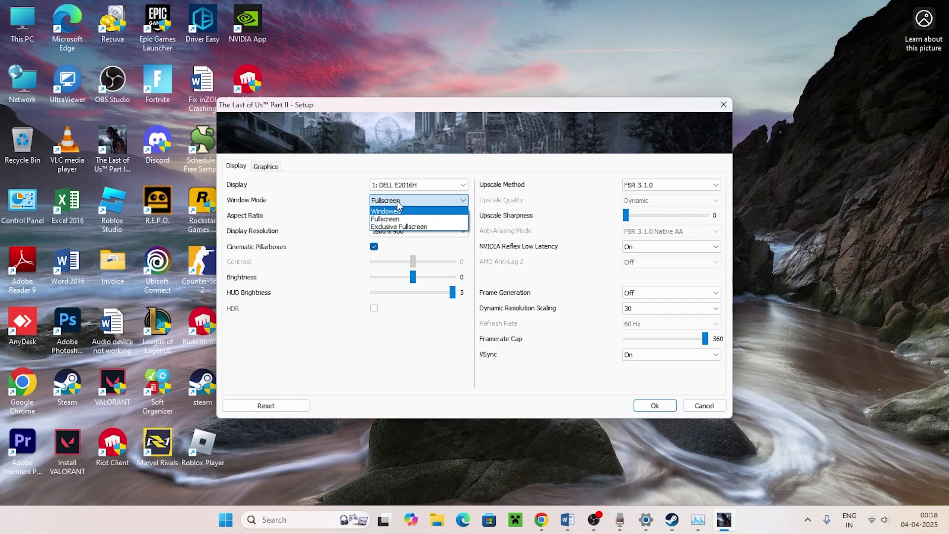
{"action": "left_click", "coordinate": [395, 219]}
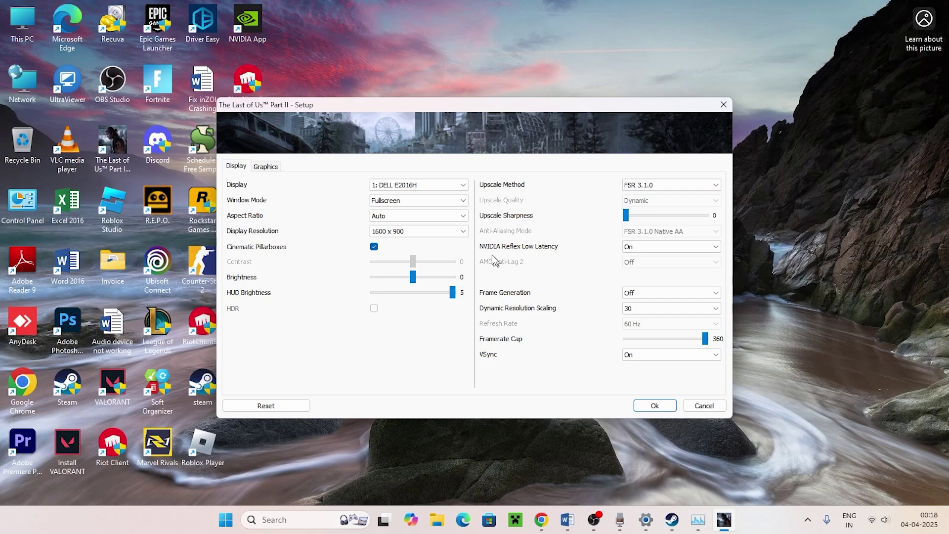
{"action": "left_click", "coordinate": [647, 250]}
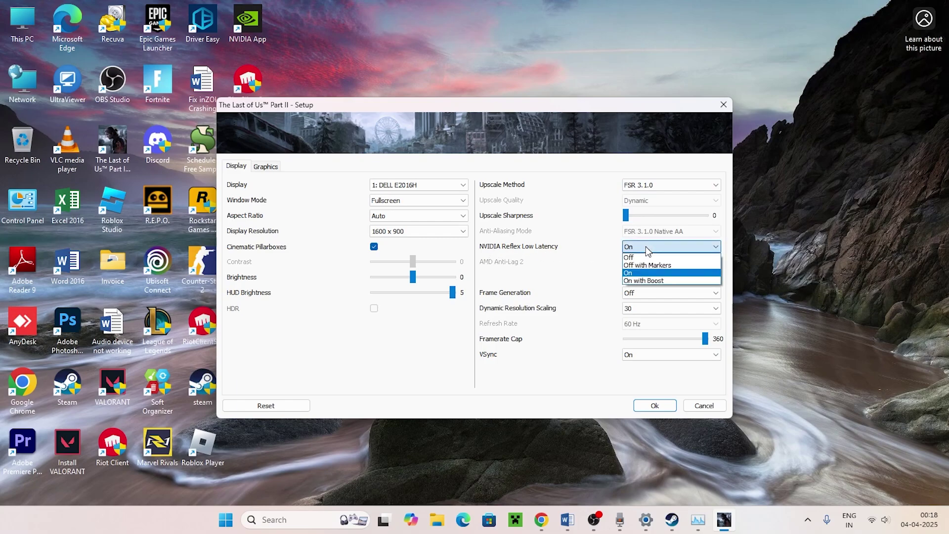
{"action": "left_click", "coordinate": [647, 247]}
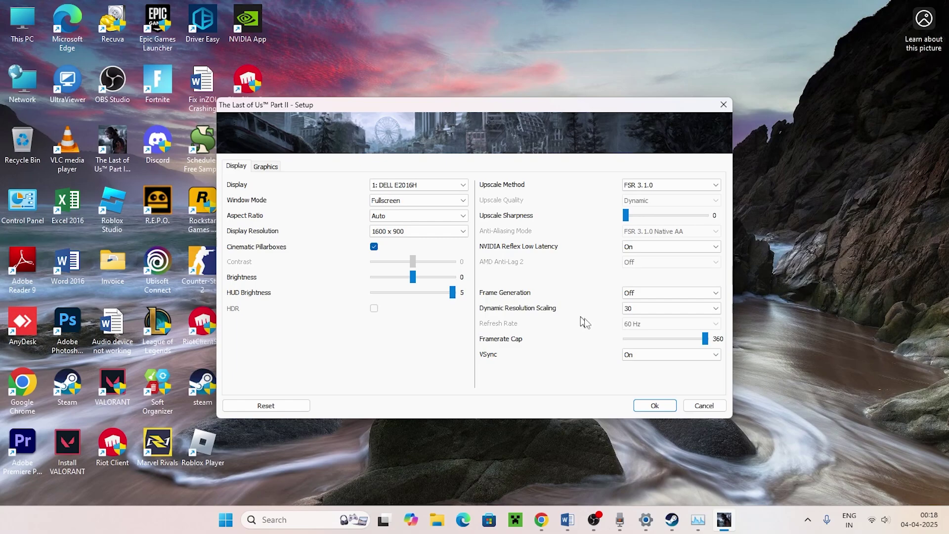
- Check the Dynamic Resolution Scaling and VSync choices, and accept the game's display settings
{"action": "left_click", "coordinate": [644, 313]}
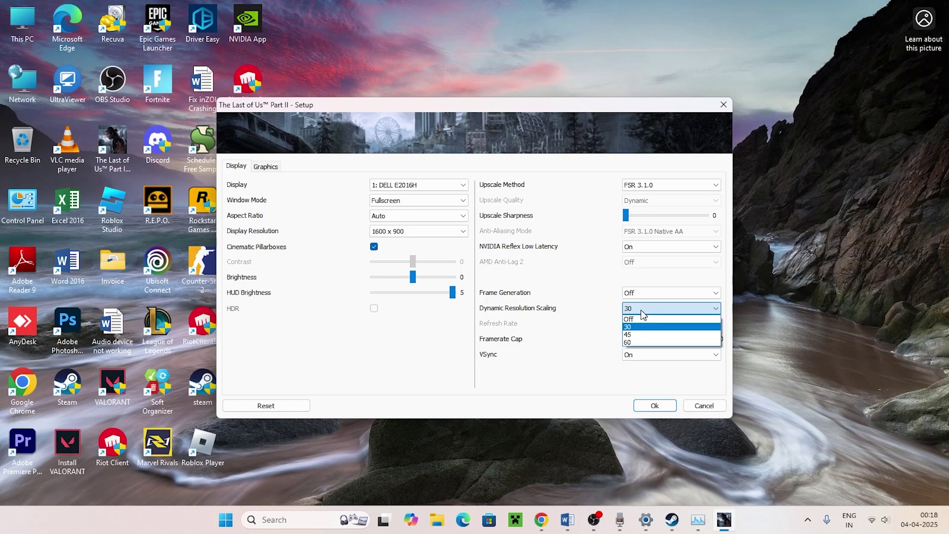
{"action": "left_click", "coordinate": [643, 314]}
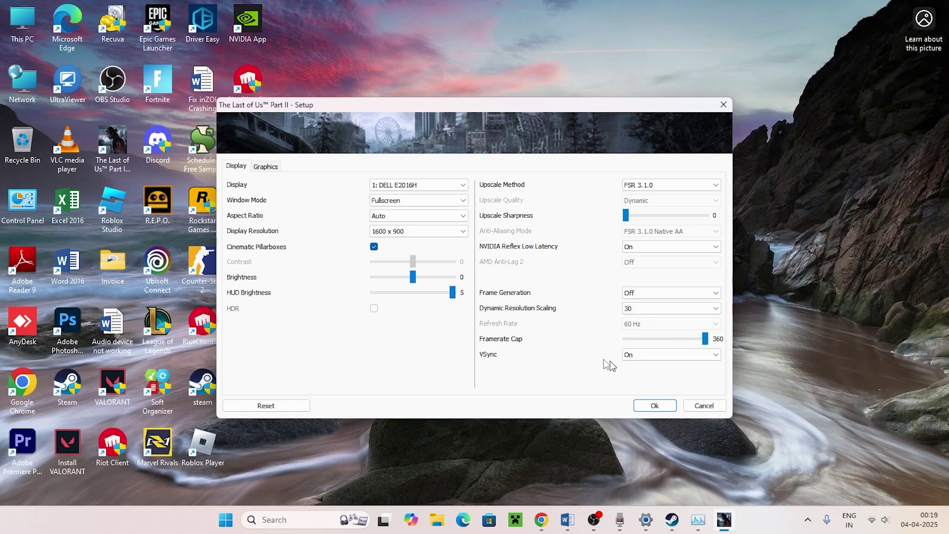
{"action": "left_click", "coordinate": [646, 360]}
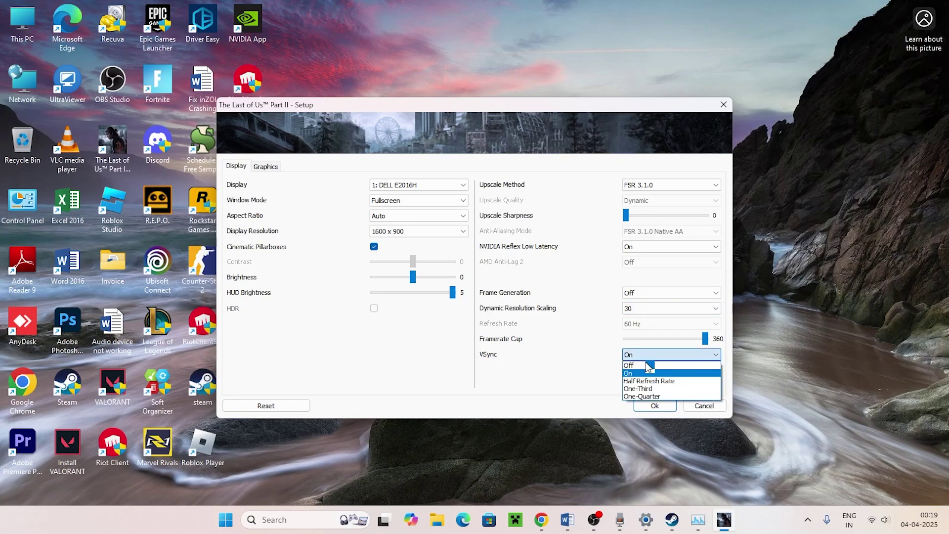
{"action": "left_click", "coordinate": [642, 369]}
{"action": "left_click", "coordinate": [655, 406]}
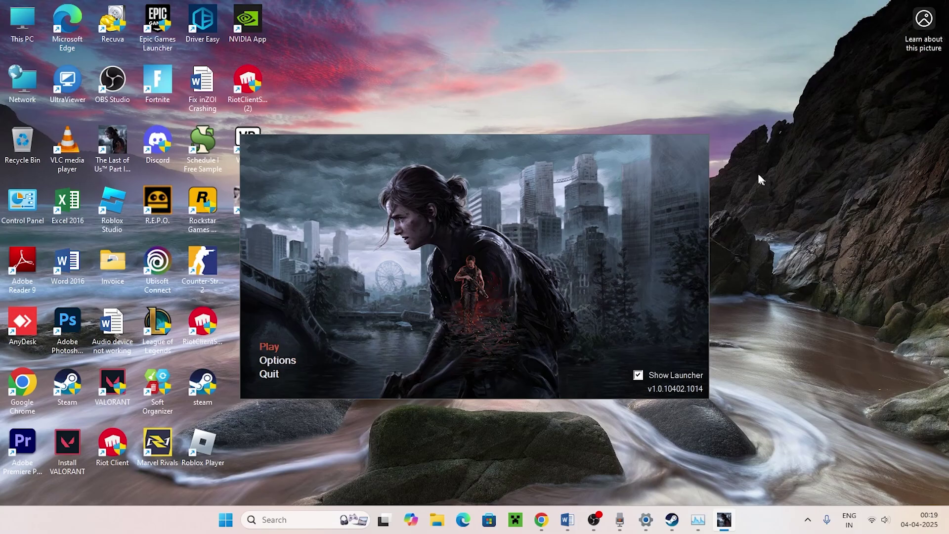
- Quit the game launcher and read Step 13 on reinstalling the game in the Word troubleshooting document
{"action": "left_click", "coordinate": [270, 374]}
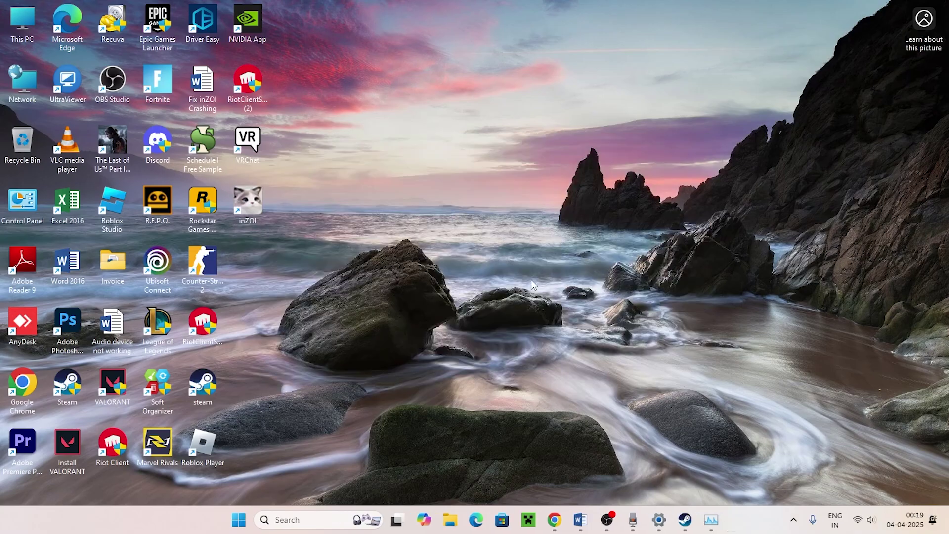
{"action": "left_click", "coordinate": [580, 519]}
{"action": "scroll", "coordinate": [452, 317], "scroll_direction": "down", "scroll_amount": 5}
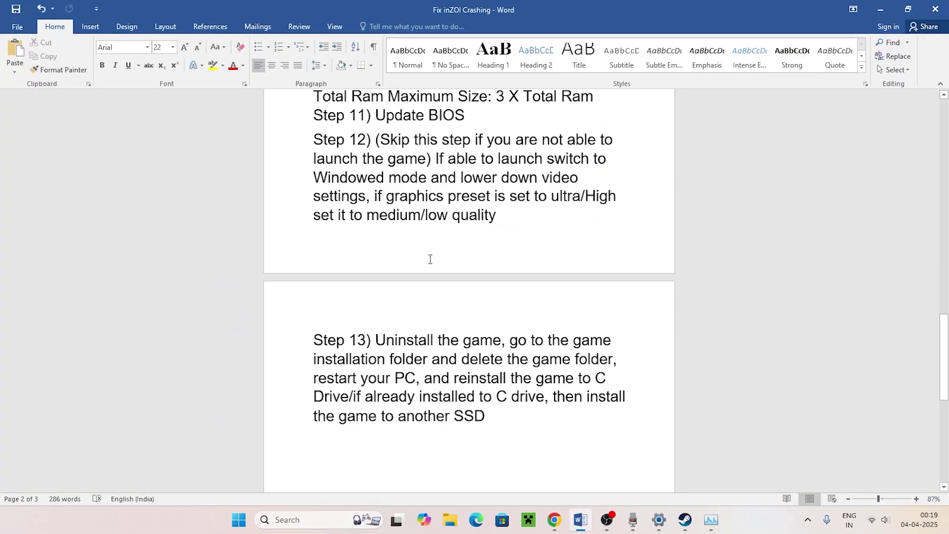
{"action": "left_click_drag", "start_coordinate": [374, 265], "coordinate": [607, 303]}
{"action": "left_click", "coordinate": [589, 366]}
{"action": "left_click", "coordinate": [884, 18]}
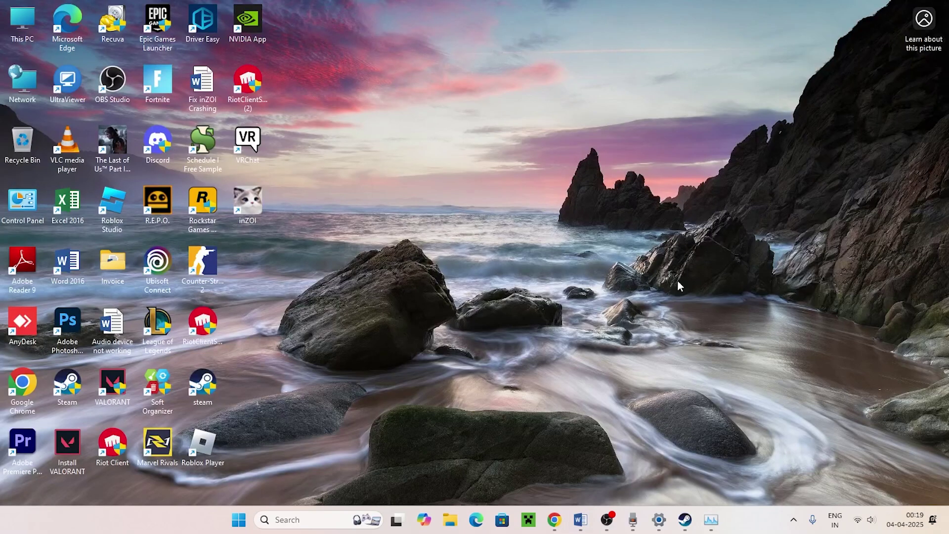
- Switch to Steam and check the management options, including Uninstall, for The Last of Us Part II Remastered
{"action": "left_click", "coordinate": [684, 520]}
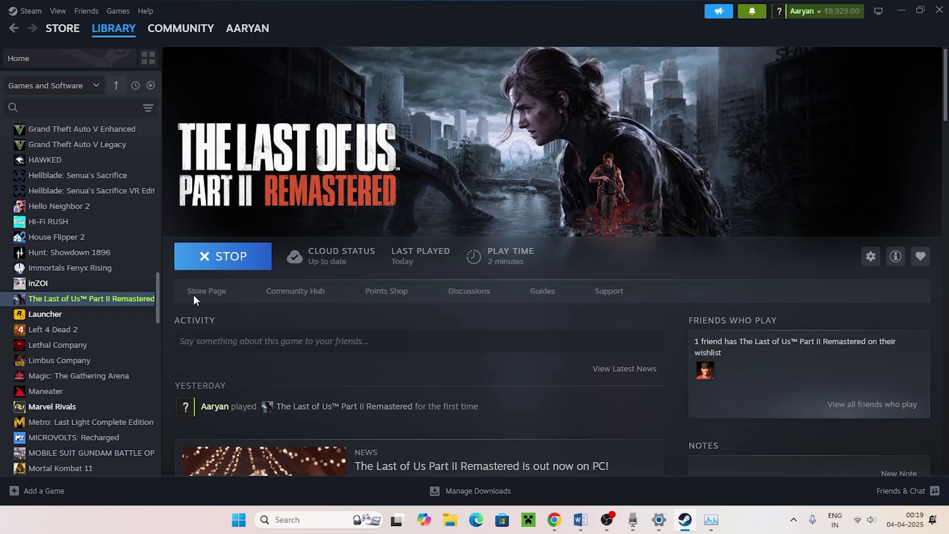
{"action": "right_click", "coordinate": [88, 308]}
{"action": "mouse_move", "coordinate": [103, 371]}
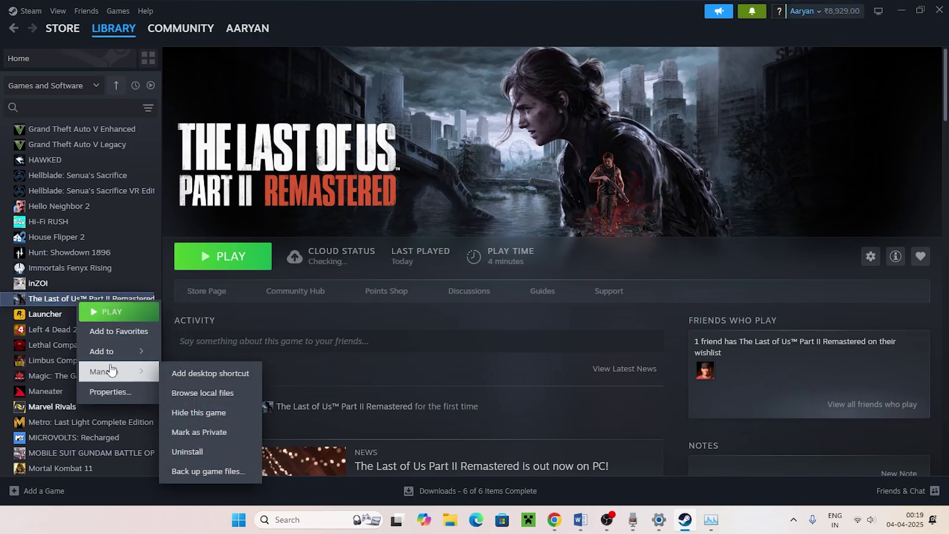
{"action": "left_click", "coordinate": [683, 264]}
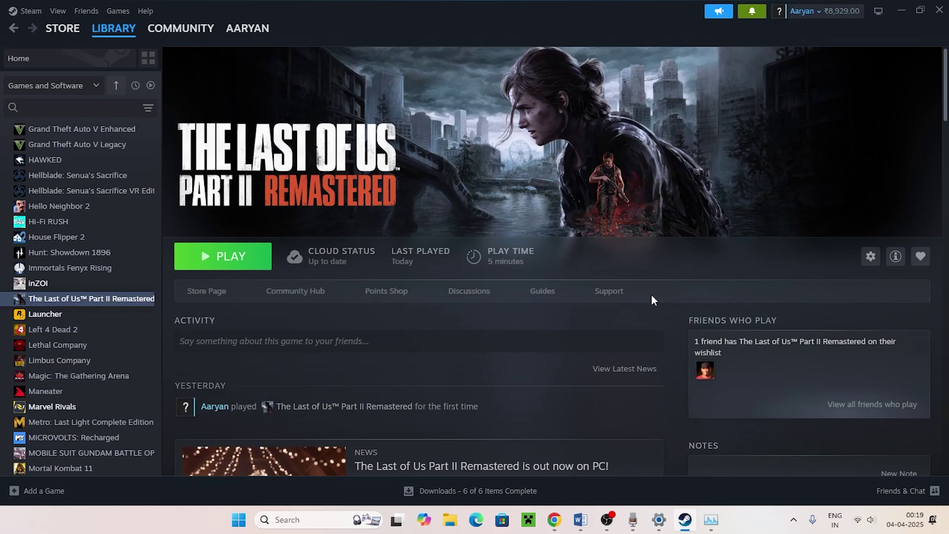
- Check the free space on the C: drive under This PC in File Explorer and close the window
{"action": "left_click", "coordinate": [450, 519]}
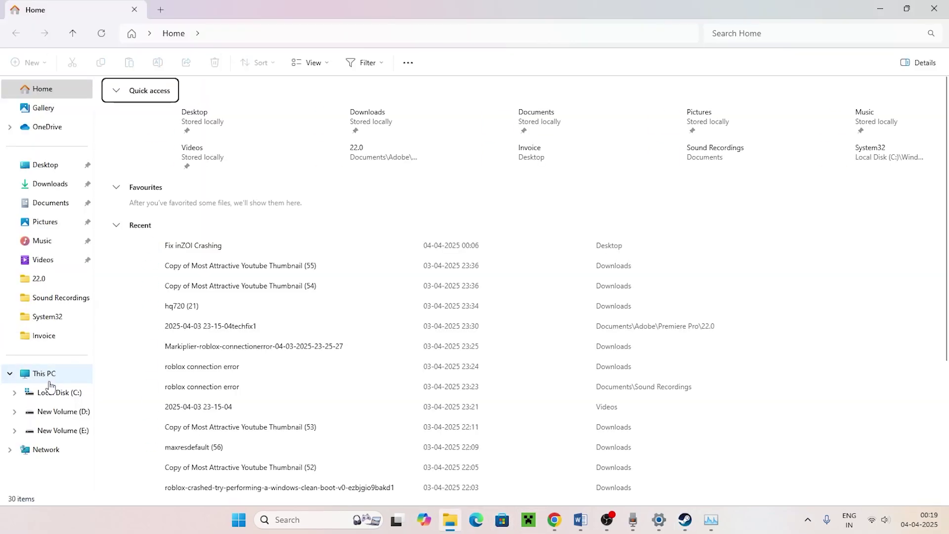
{"action": "left_click", "coordinate": [44, 374]}
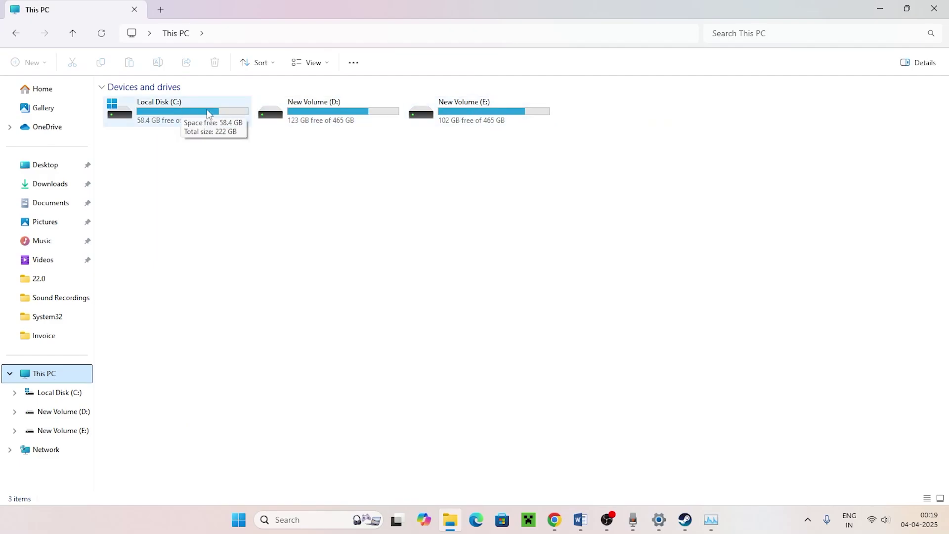
{"action": "left_click", "coordinate": [938, 6]}
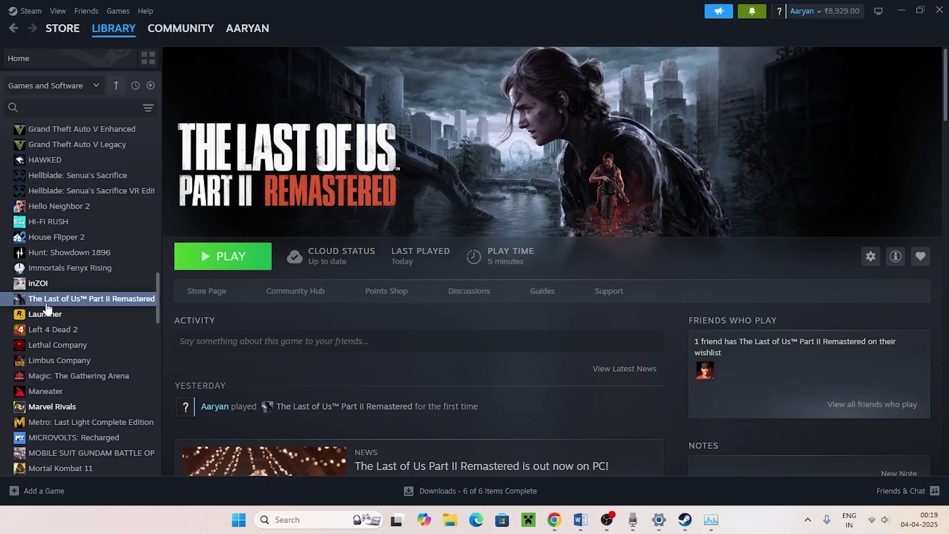
- Start verifying the integrity of the installed files of The Last of Us Part II Remastered and minimize its properties window
{"action": "right_click", "coordinate": [63, 304]}
{"action": "left_click", "coordinate": [76, 395]}
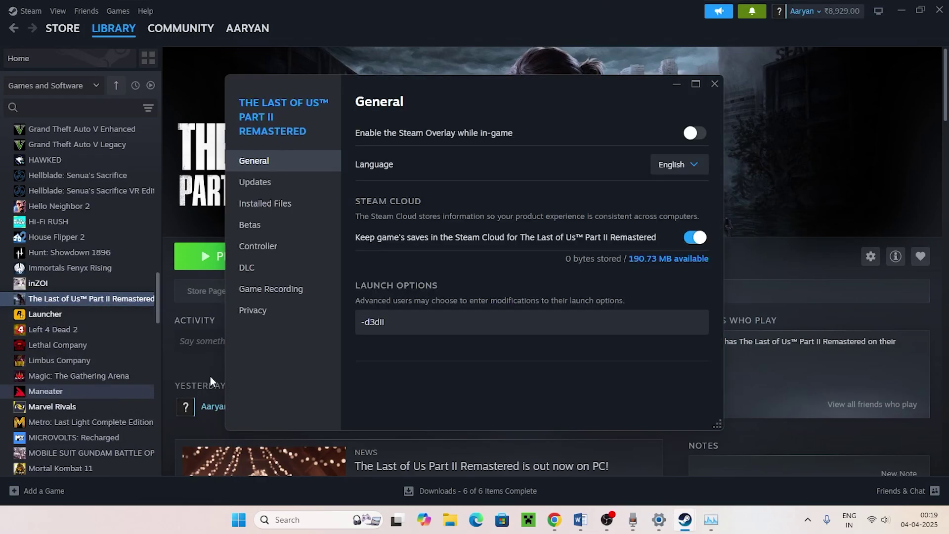
{"action": "left_click", "coordinate": [294, 203]}
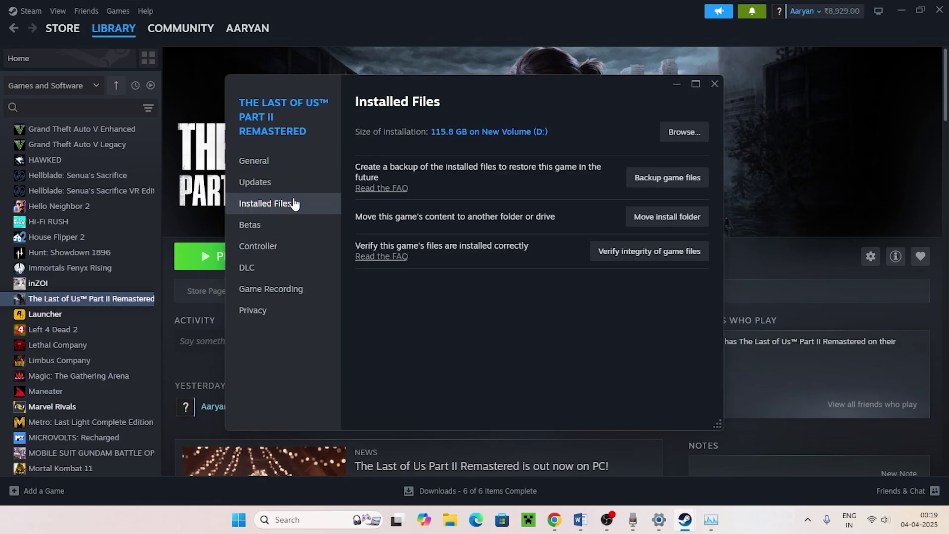
{"action": "left_click", "coordinate": [649, 252]}
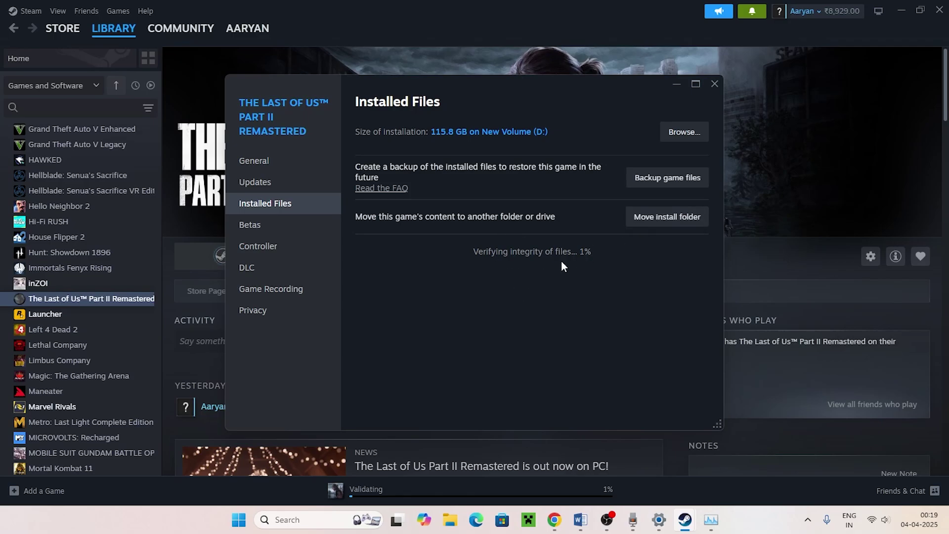
{"action": "left_click", "coordinate": [676, 84]}
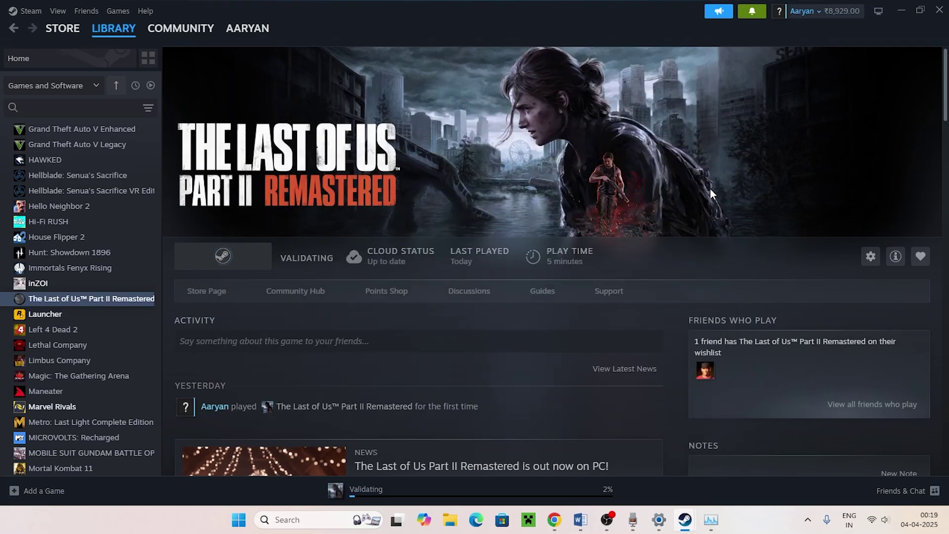